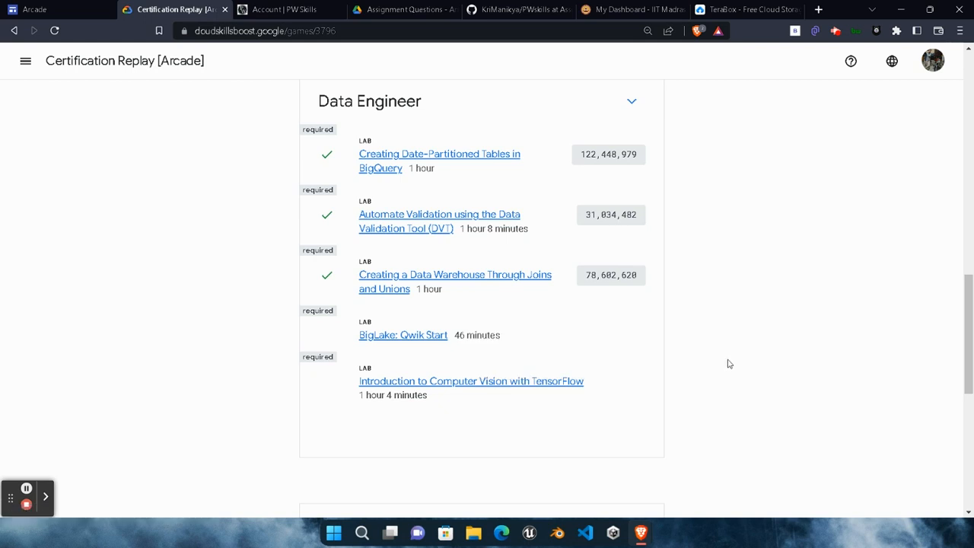
Open the BigLake: Qwik Start lab from the Data Engineer section and start it.
scroll(727, 363, "up", 3)
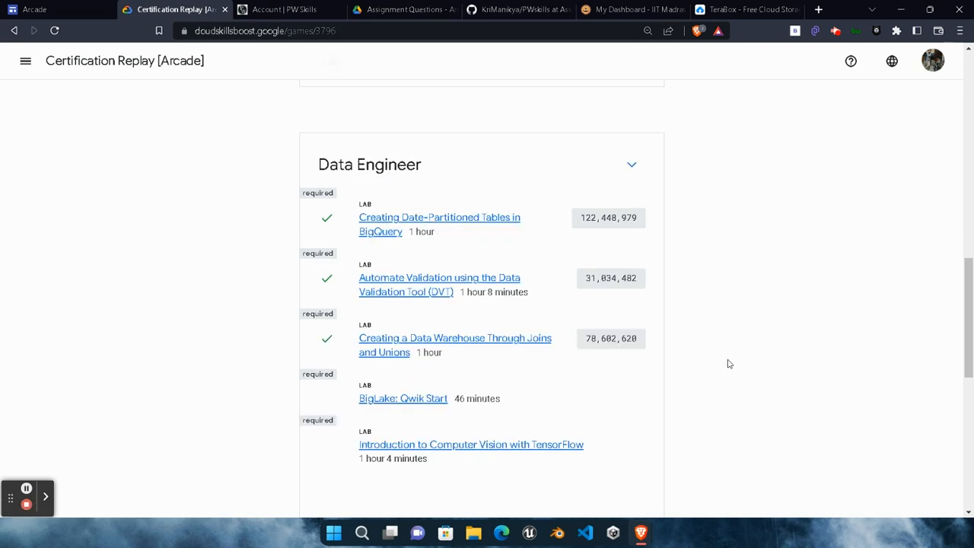
left_click(631, 108)
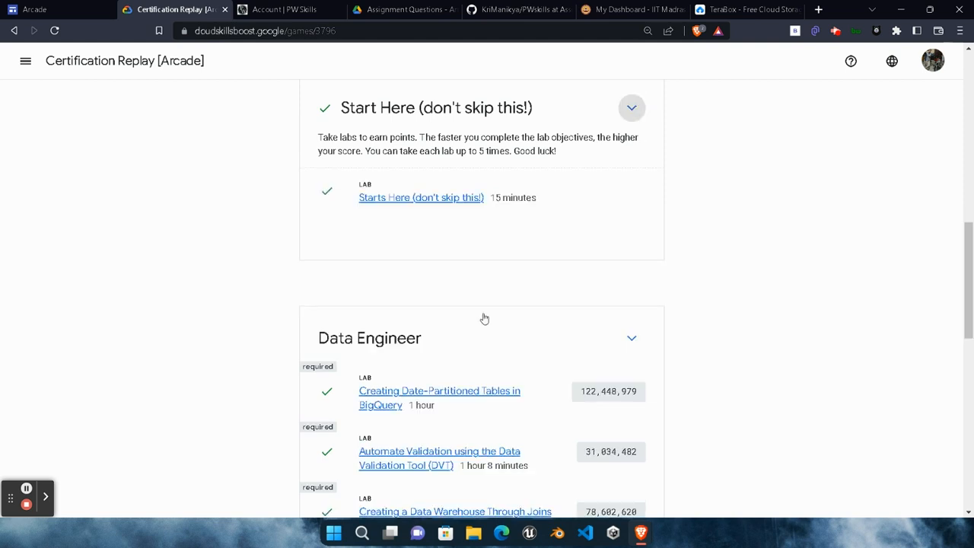
scroll(424, 259, "down", 3)
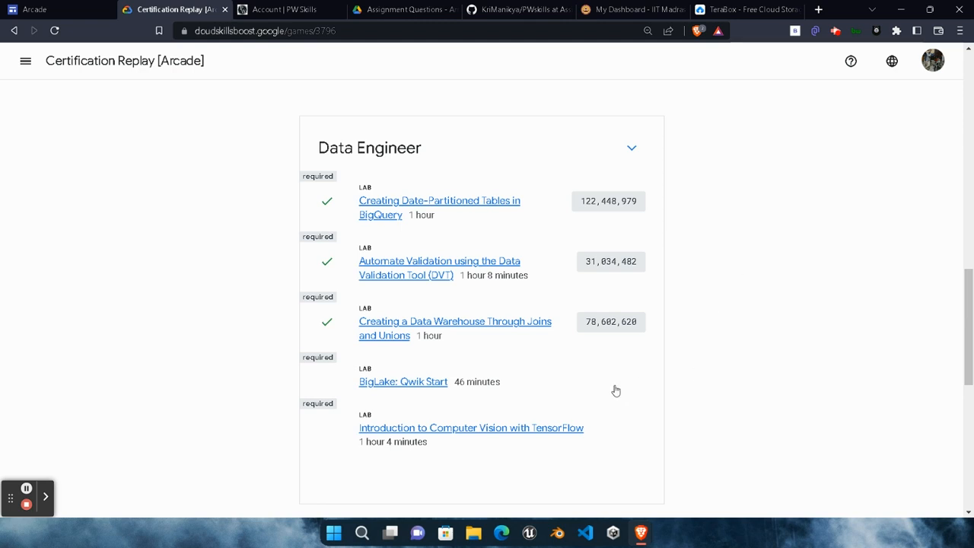
left_click(404, 390)
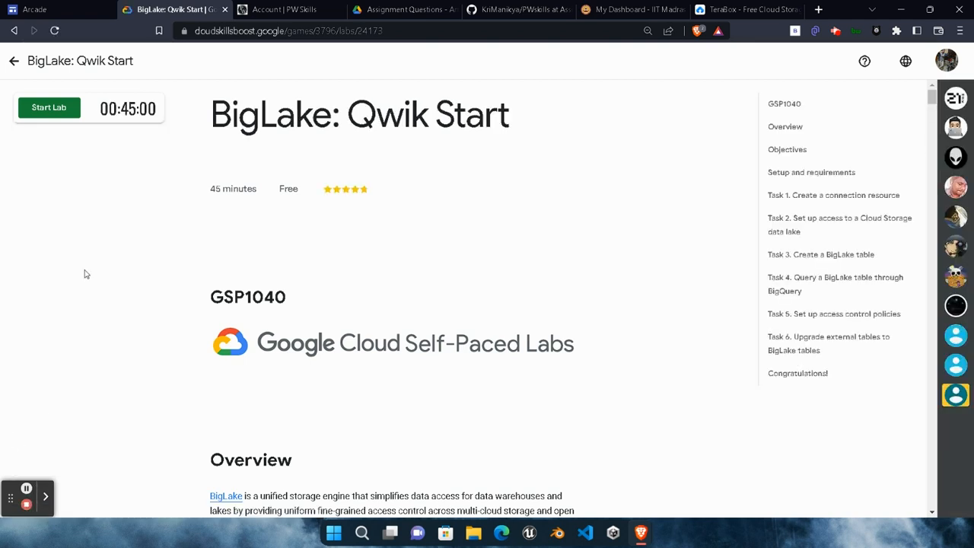
left_click(52, 108)
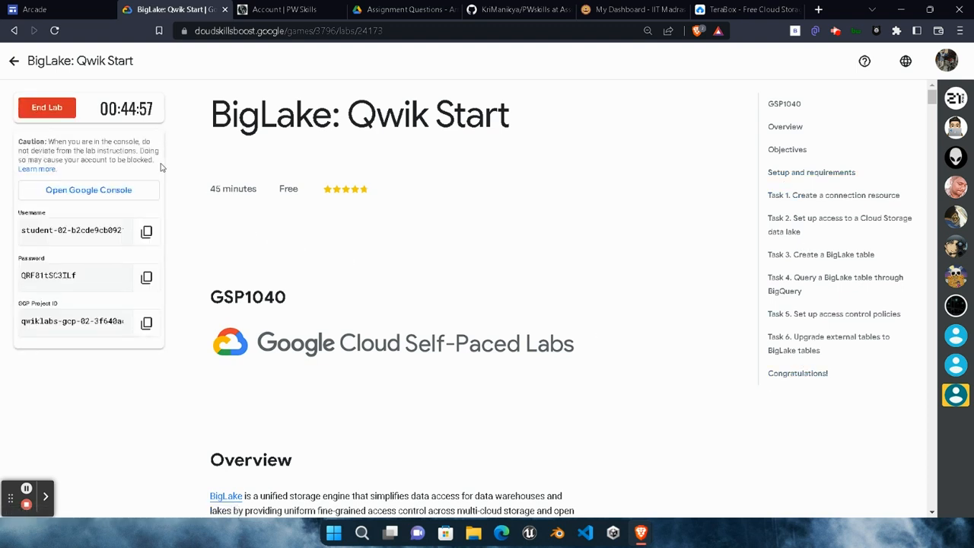
Open the lab's Google Console link in a private window and submit the student account's e-mail for sign-in.
right_click(88, 192)
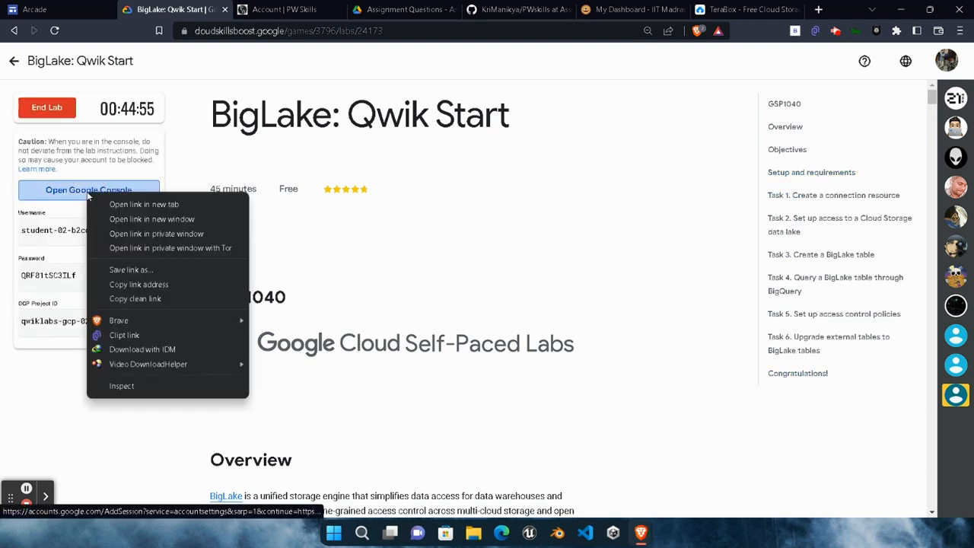
left_click(216, 234)
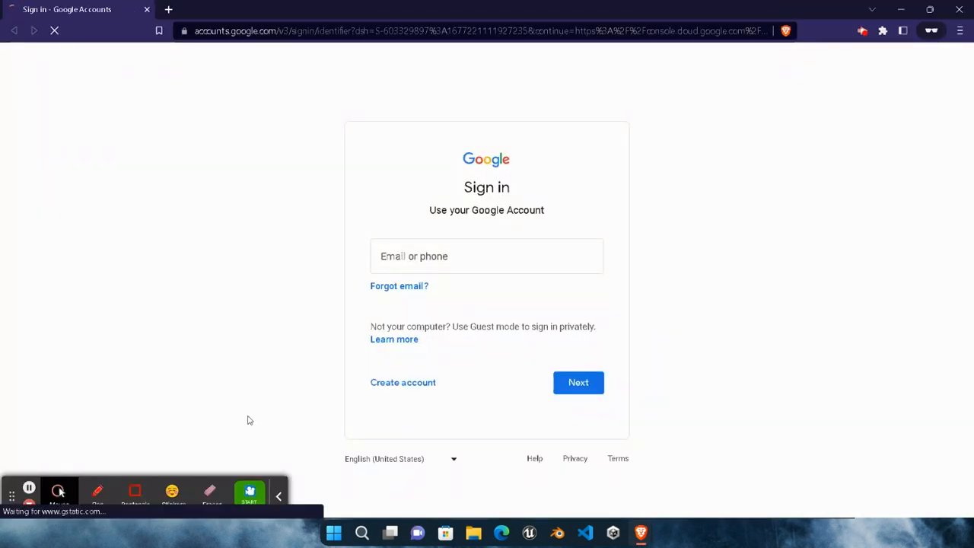
key("ctrl+v")
left_click(278, 493)
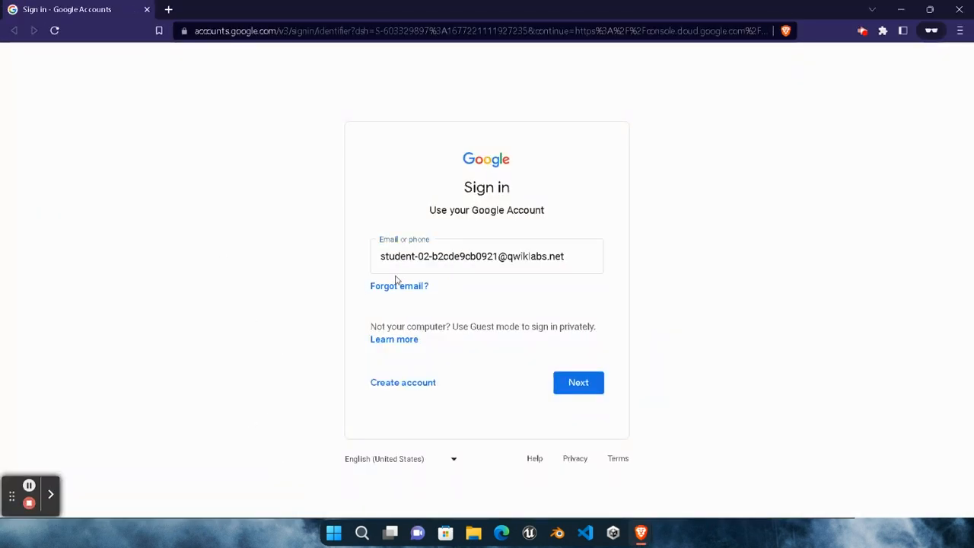
triple_click(561, 256)
left_click(683, 327)
left_click(571, 388)
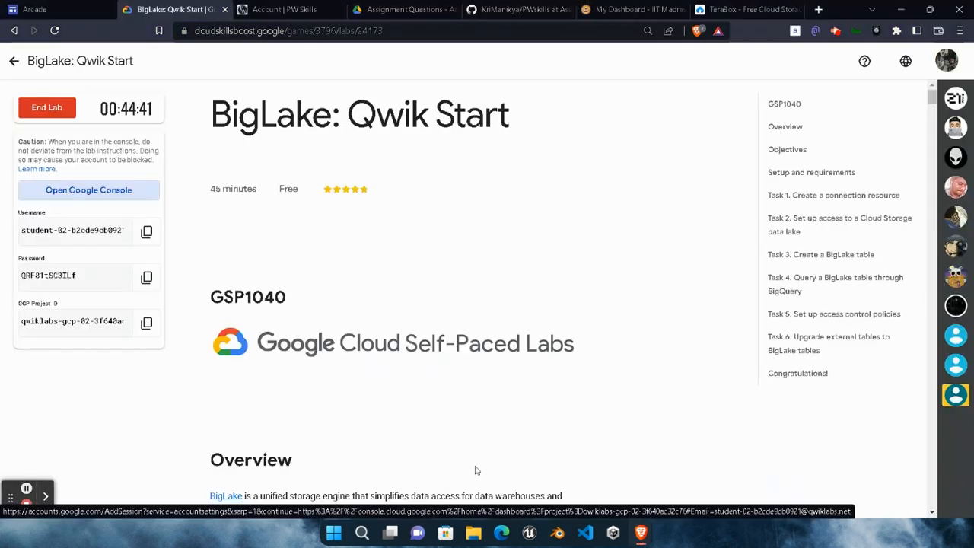
Copy the temporary account password from the lab page and submit it in the Google sign-in's password field.
left_click(146, 277)
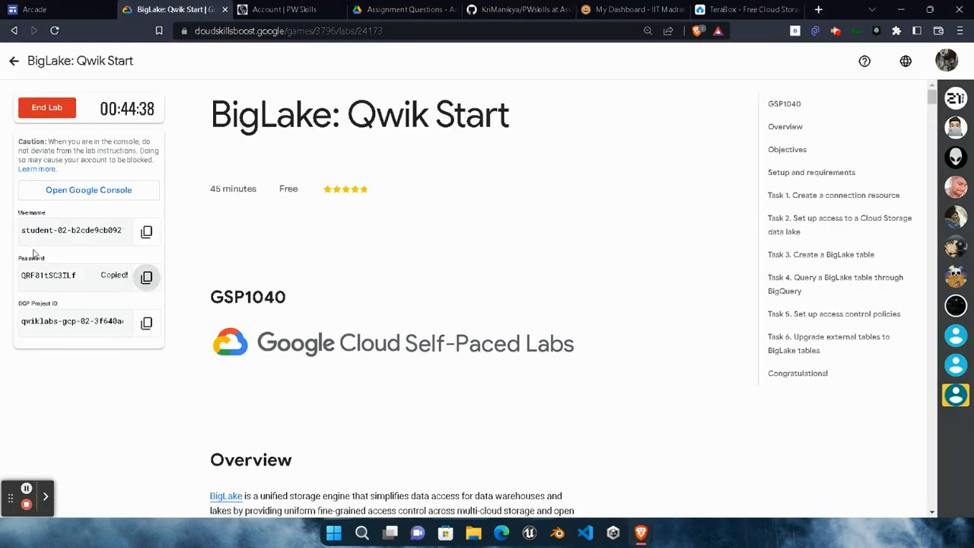
mouse_move(641, 533)
left_click(791, 465)
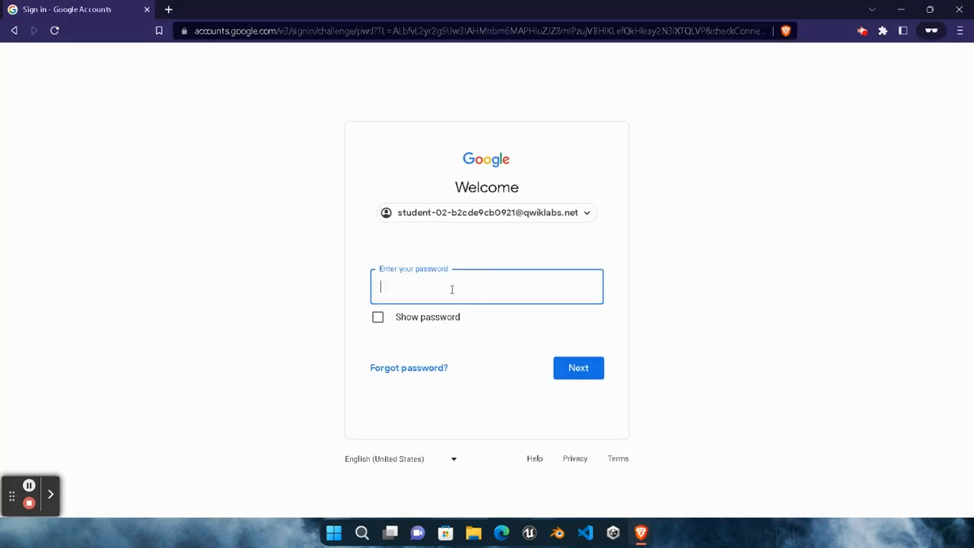
key("ctrl+v")
left_click(581, 372)
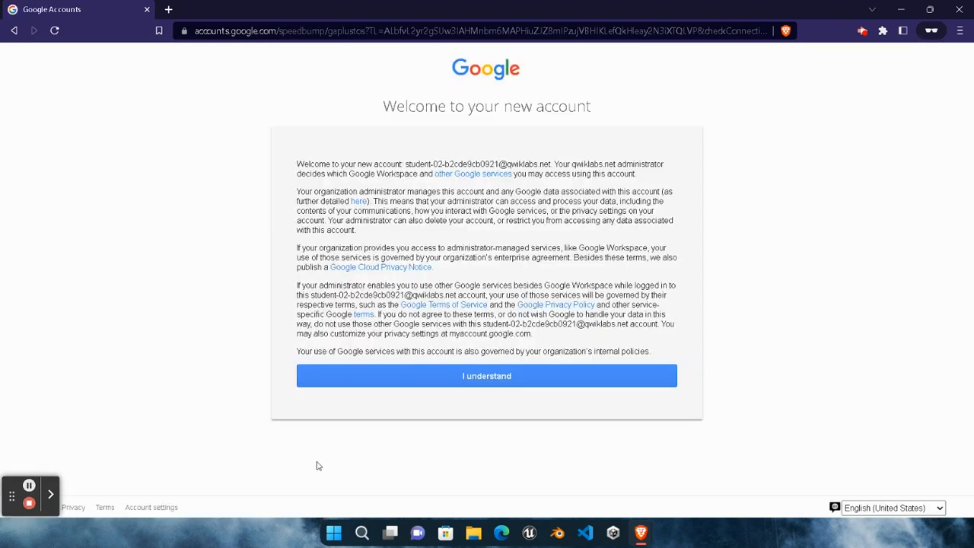
Acknowledge the new account notice and agree to the Google Cloud Platform Terms of Service.
left_click(496, 380)
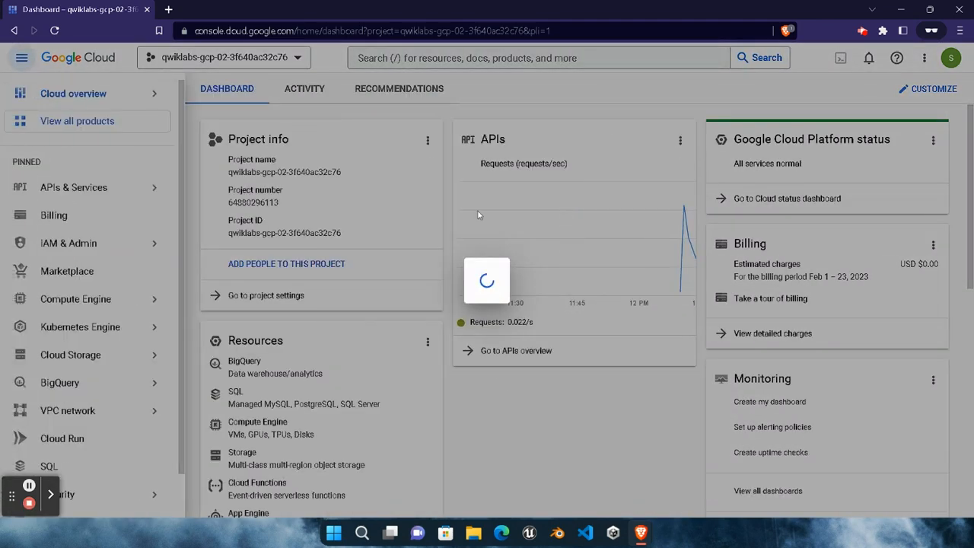
left_click(330, 362)
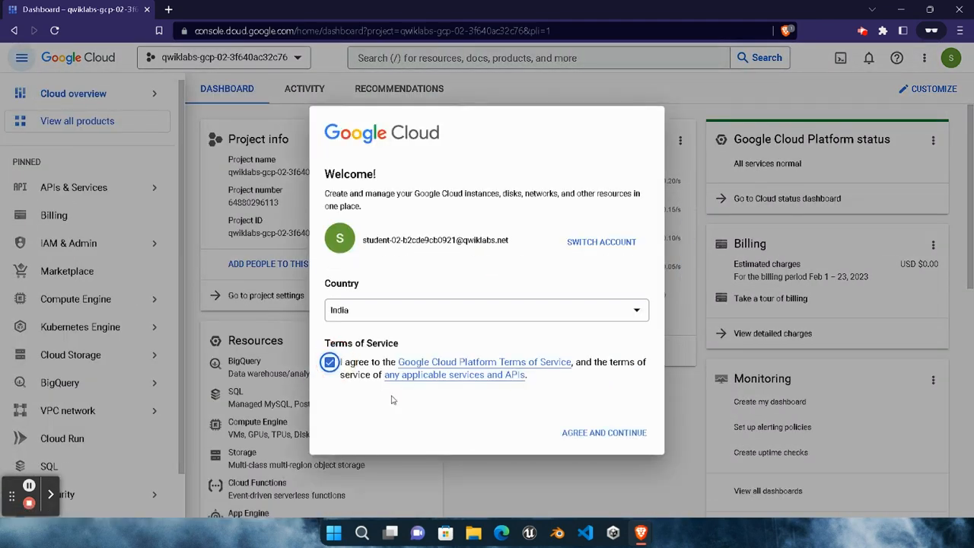
left_click(604, 433)
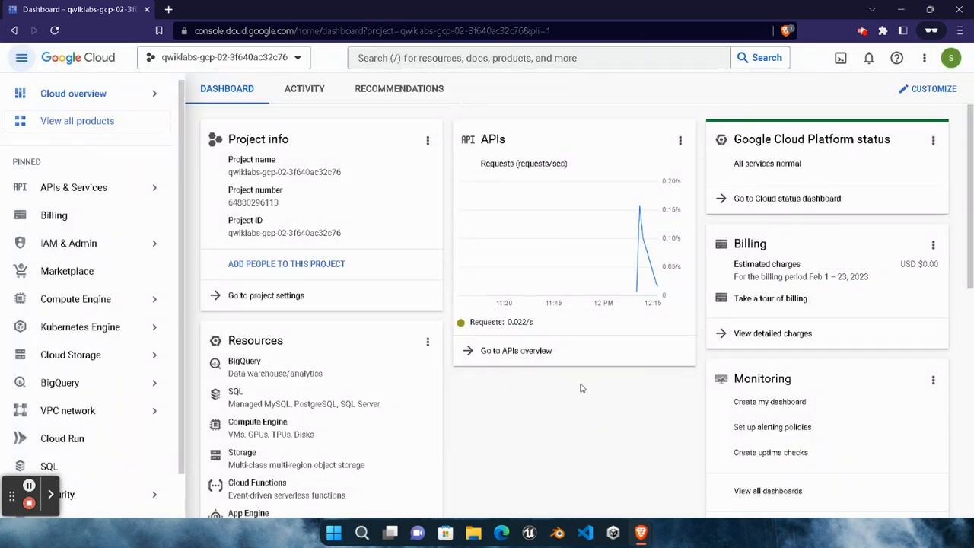
Search the Cloud console for "big" and open BigQuery.
left_click(571, 56)
type("bigtable")
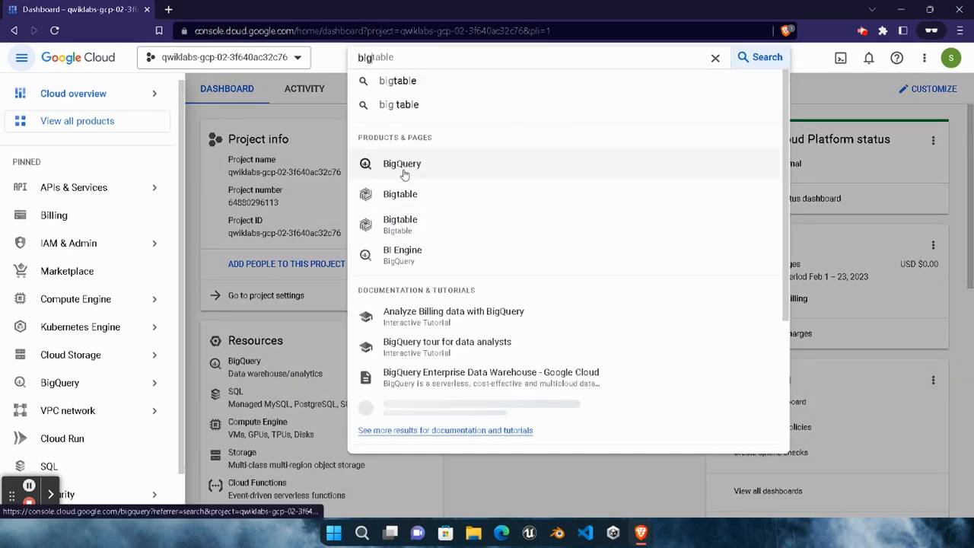
left_click(404, 174)
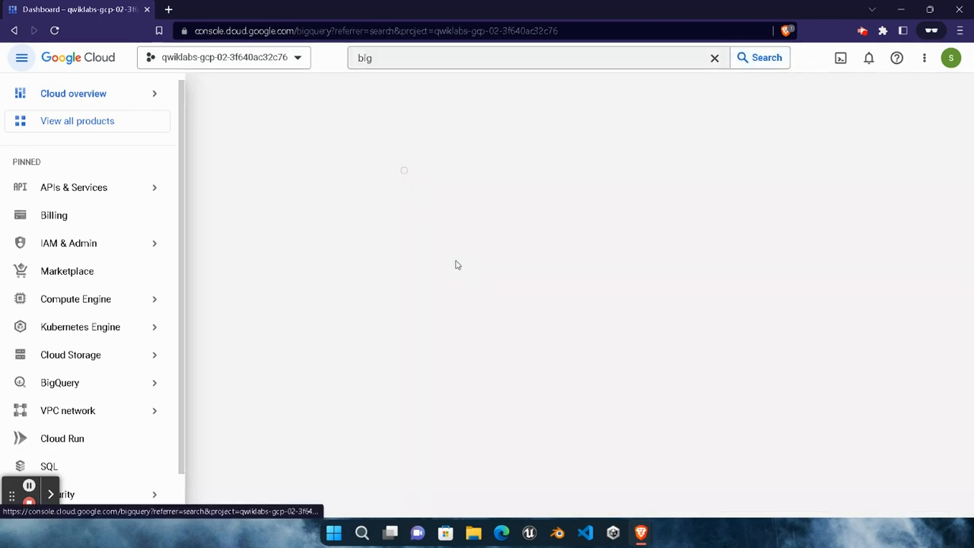
Read the Task 1 instructions for creating a connection resource in the lab guide and return to the BigQuery window.
mouse_move(641, 533)
left_click(488, 456)
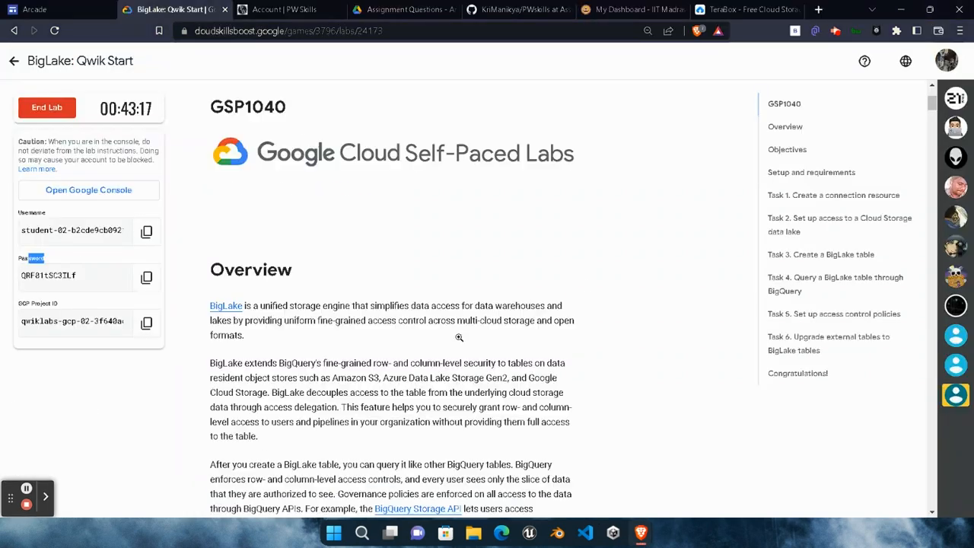
left_click(811, 194)
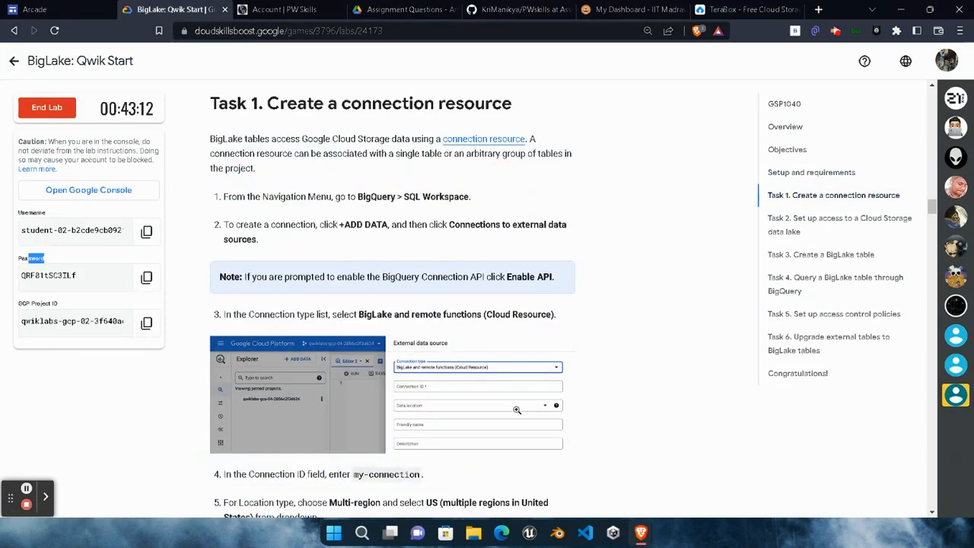
scroll(518, 410, "down", 3)
mouse_move(643, 529)
left_click(765, 474)
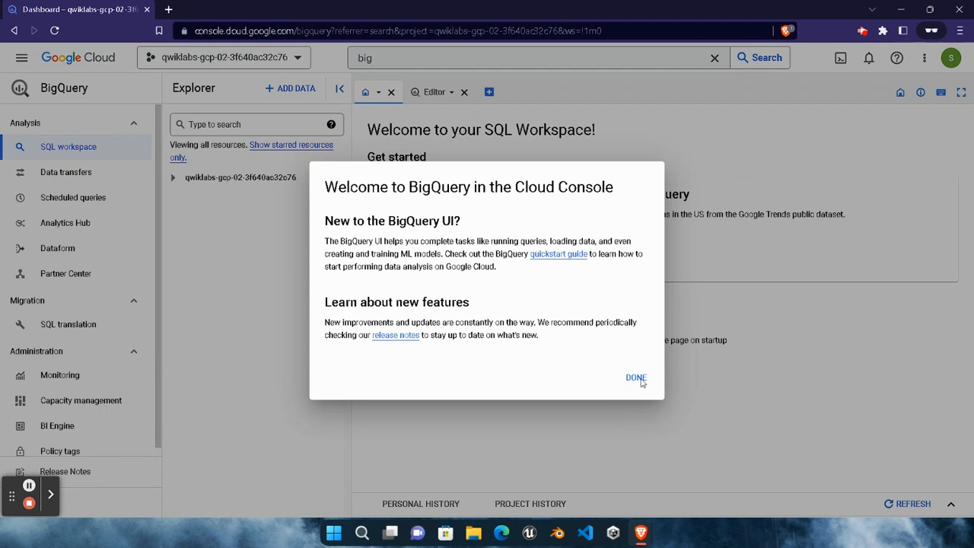
Dismiss the BigQuery welcome message and start an external data source connection of type BigLake and remote functions (Cloud Resource).
left_click(636, 378)
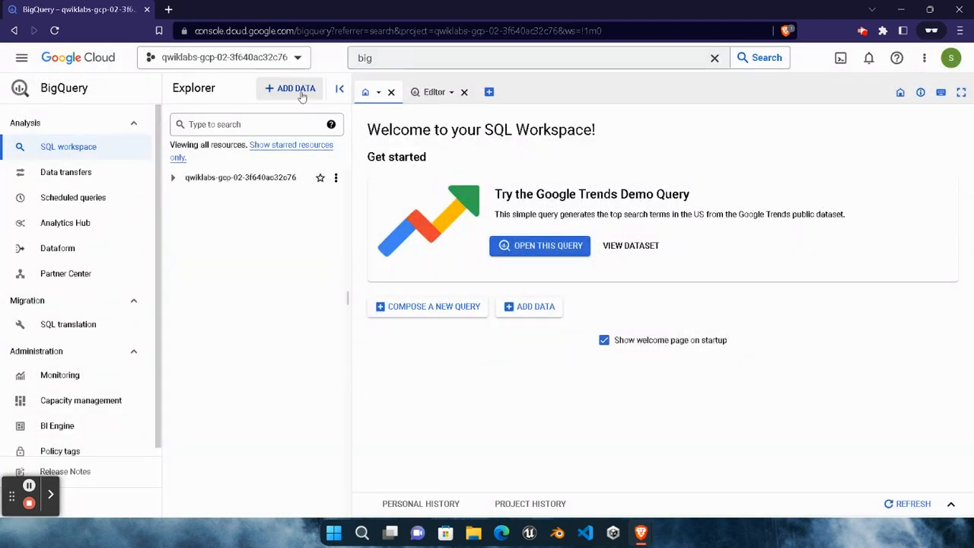
left_click(297, 90)
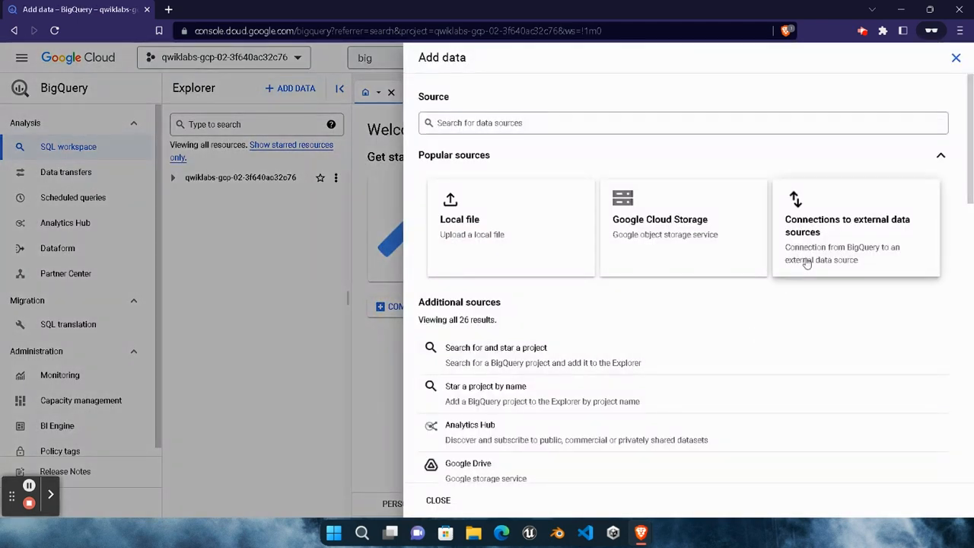
left_click(835, 262)
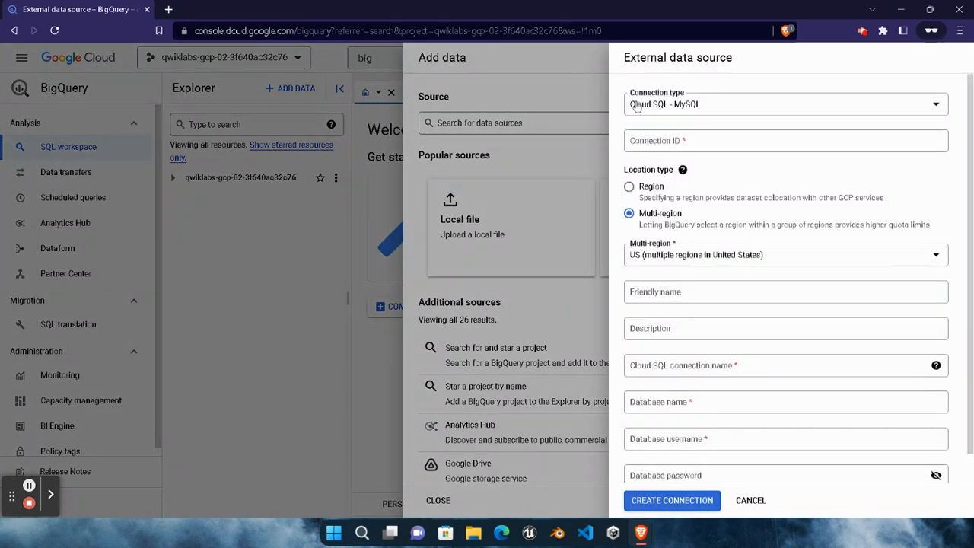
left_click(718, 104)
left_click(694, 215)
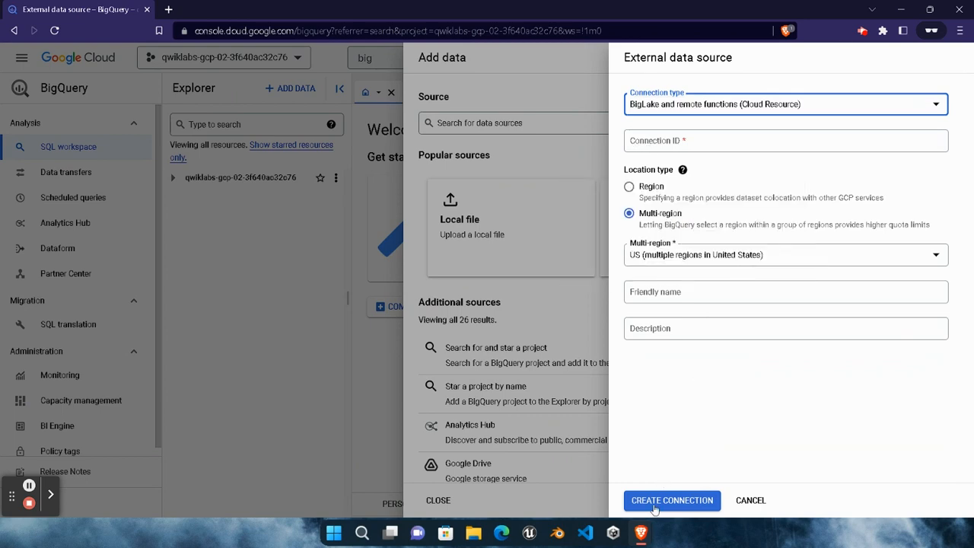
Copy the connection ID my-connection from step 4 of Task 1 in the lab guide.
mouse_move(641, 532)
left_click(506, 464)
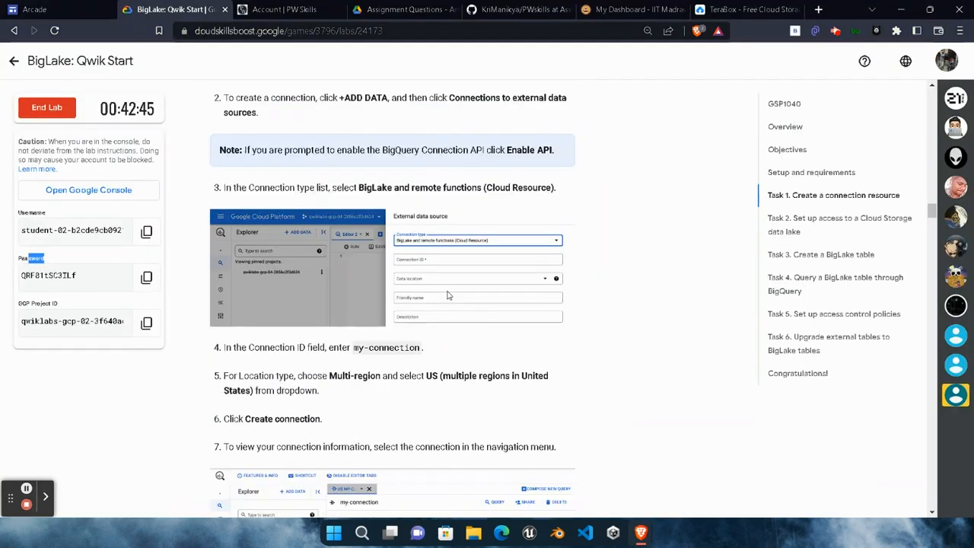
scroll(448, 295, "up", 1)
scroll(444, 297, "down", 2)
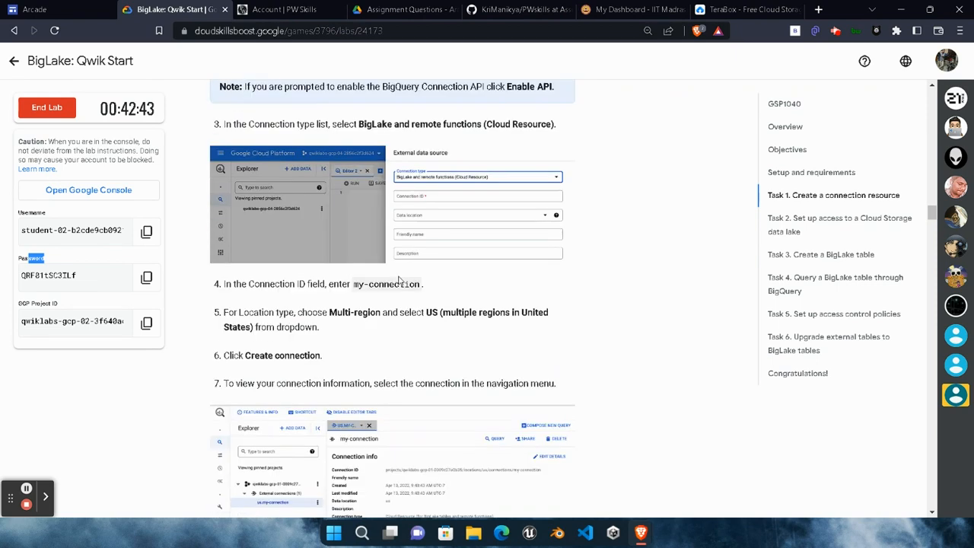
scroll(399, 281, "down", 4)
scroll(399, 280, "up", 2)
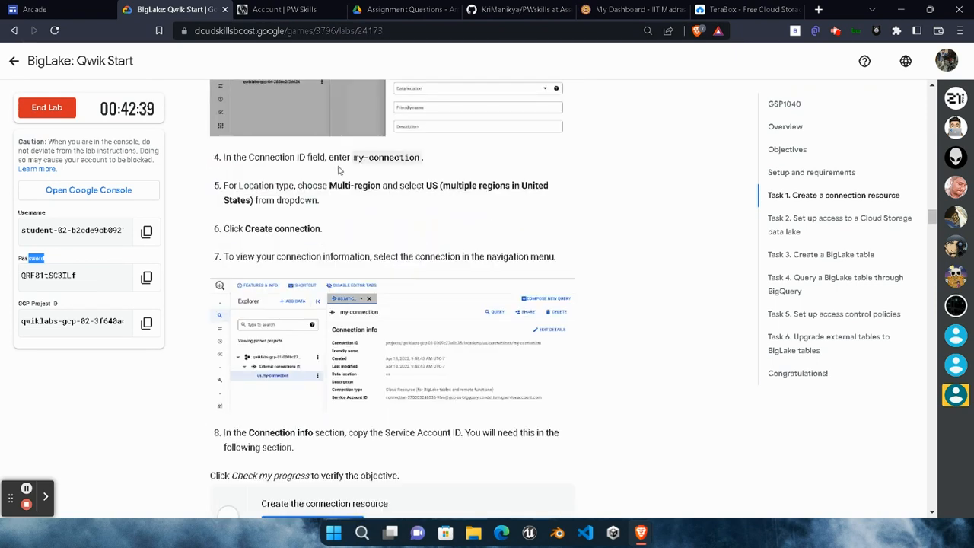
left_click_drag(354, 160, 421, 158)
key("ctrl+c")
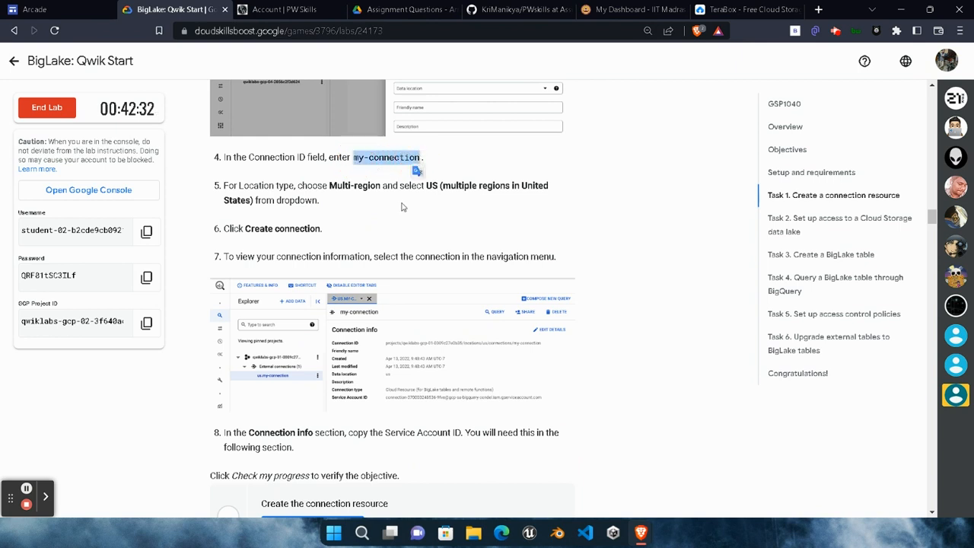
Set the external data source's Connection ID to my-connection and create the connection.
mouse_move(647, 534)
left_click(807, 456)
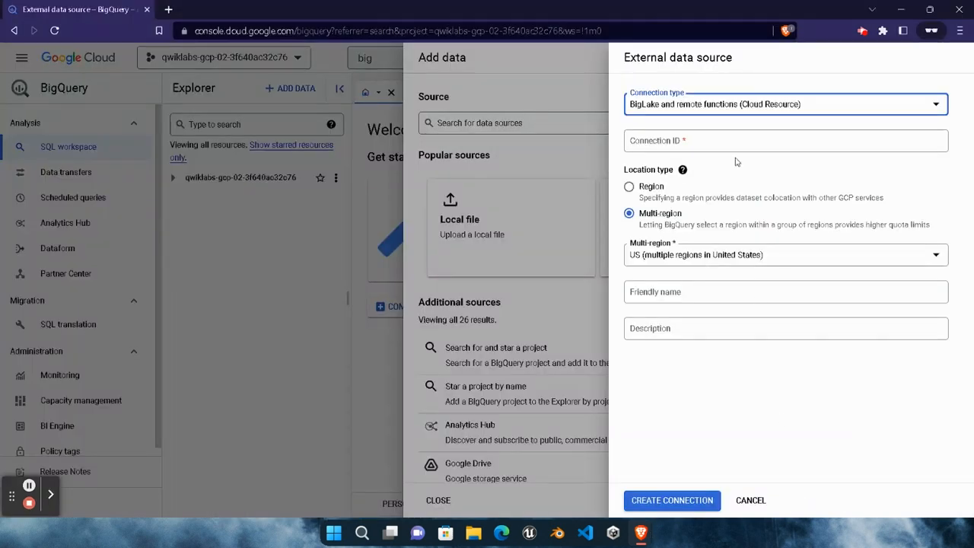
left_click(727, 143)
key("ctrl+v")
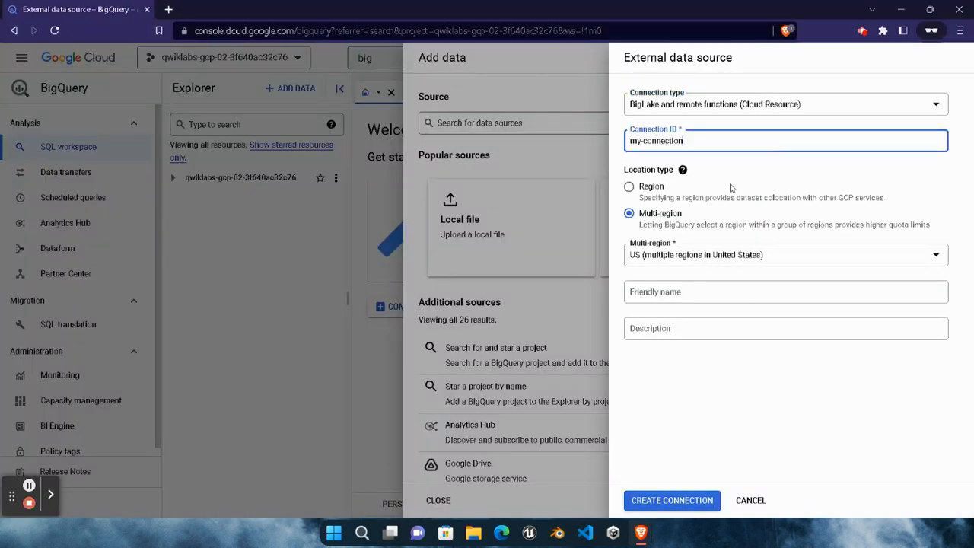
left_click(682, 501)
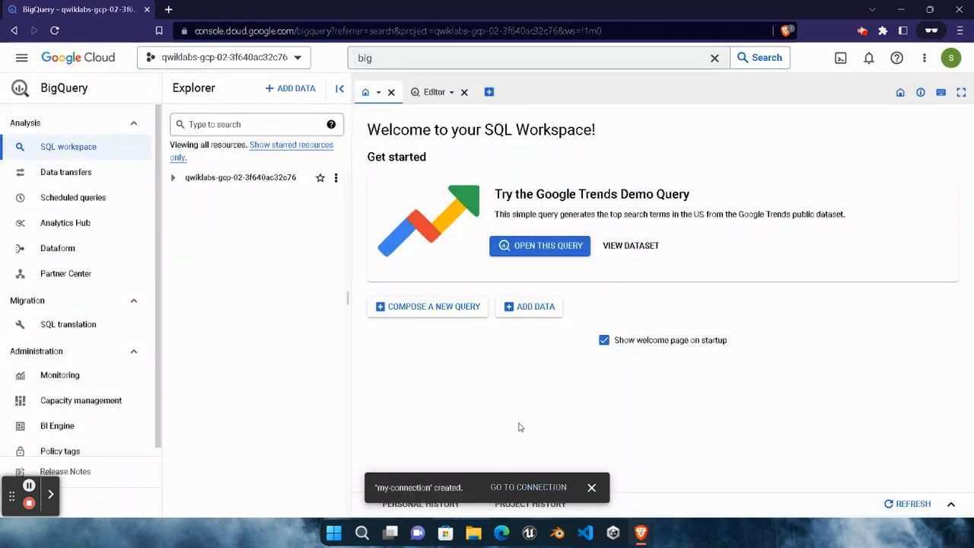
Read the lab guide's Task 2 instructions on granting Cloud Storage access and return to the BigQuery workspace.
mouse_move(640, 532)
left_click(502, 482)
scroll(442, 370, "down", 5)
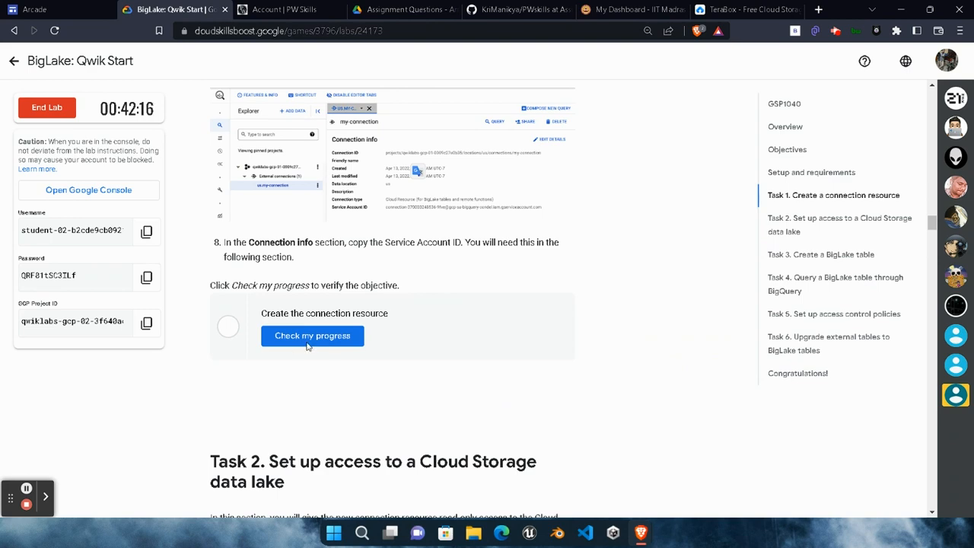
scroll(469, 384, "down", 6)
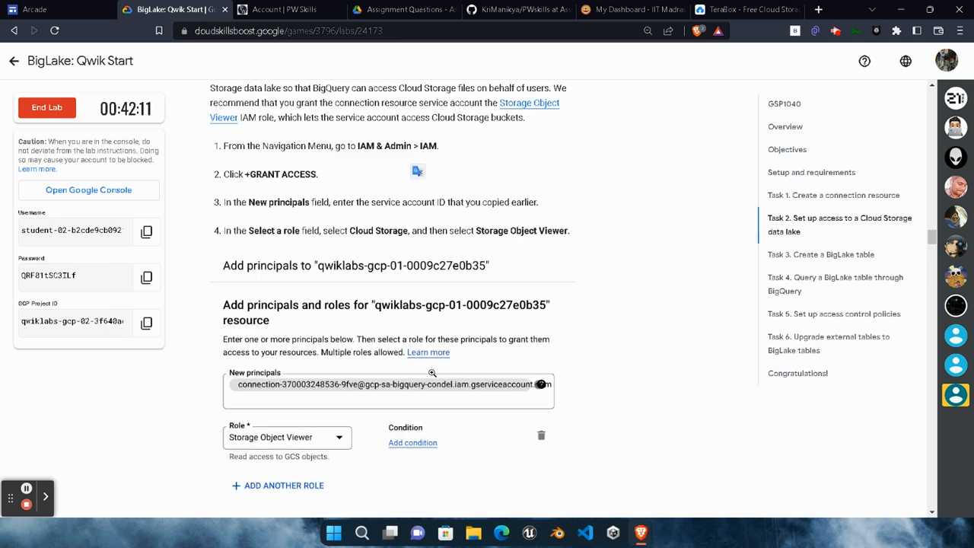
mouse_move(640, 532)
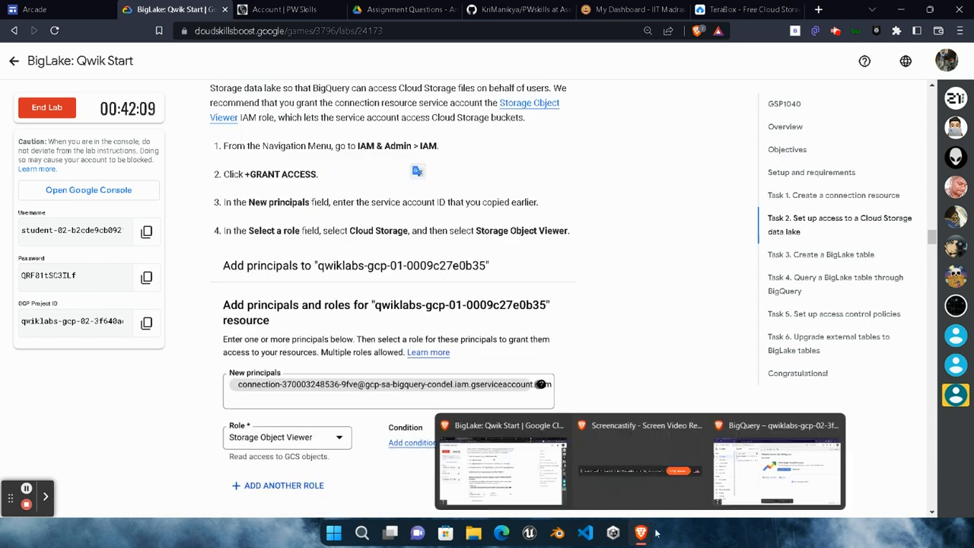
left_click(784, 438)
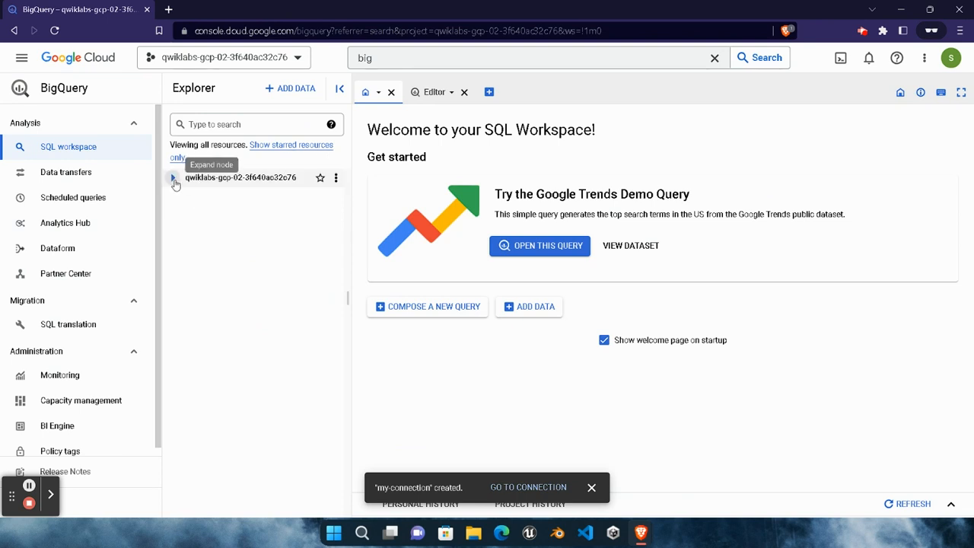
Expand the project's External connections in the Explorer and open the details of us.my-connection.
left_click(174, 180)
left_click(185, 197)
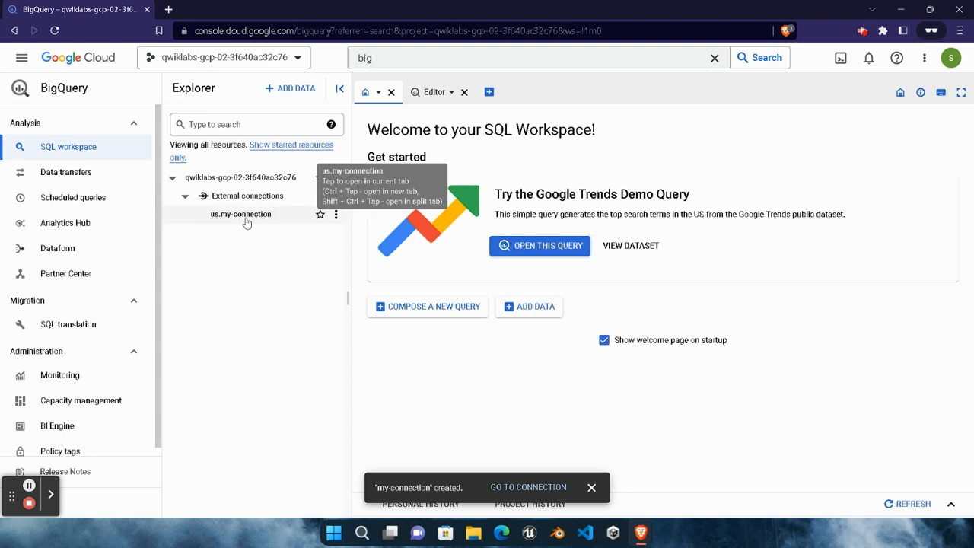
left_click(240, 220)
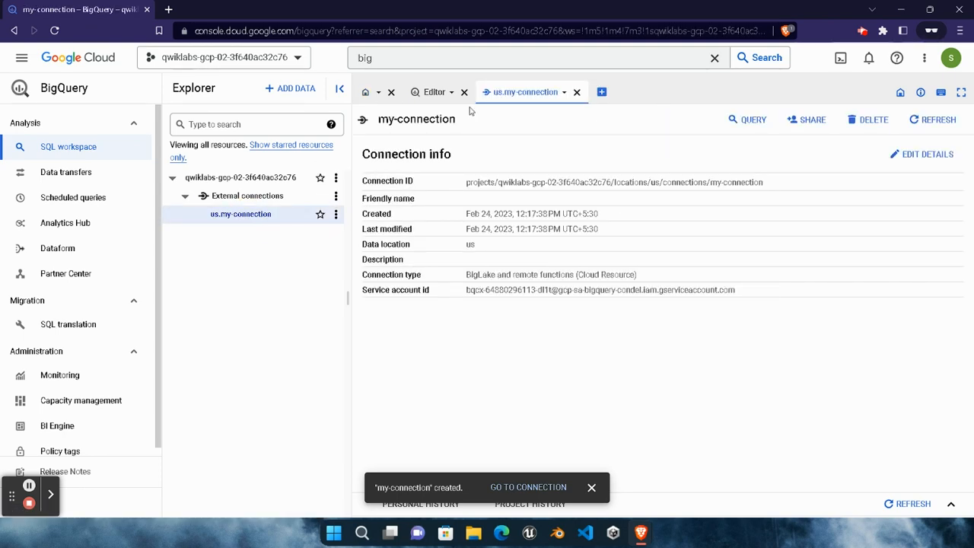
Search the console for IAM and open the IAM & Admin page in a new browser tab.
left_click(514, 61)
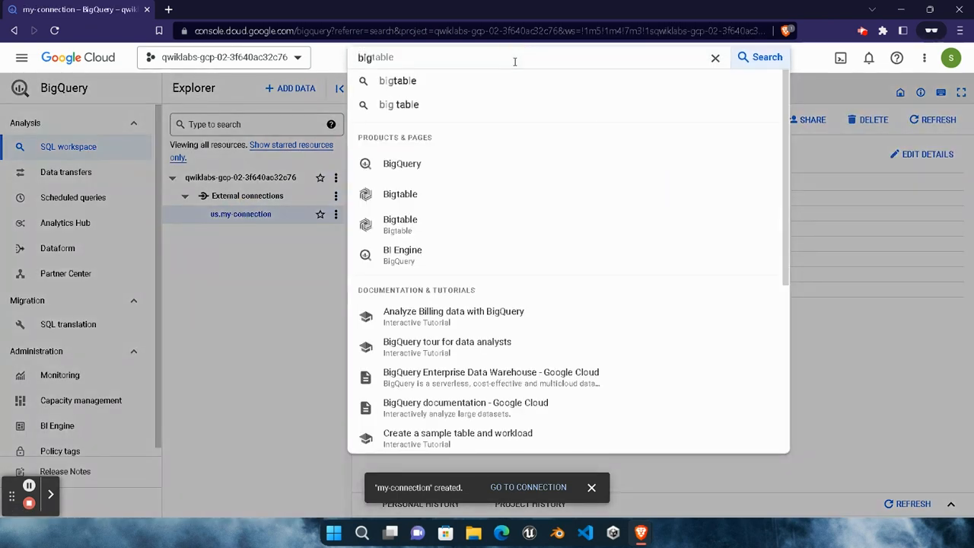
key("BackSpace")
key("BackSpace")
key("BackSpace")
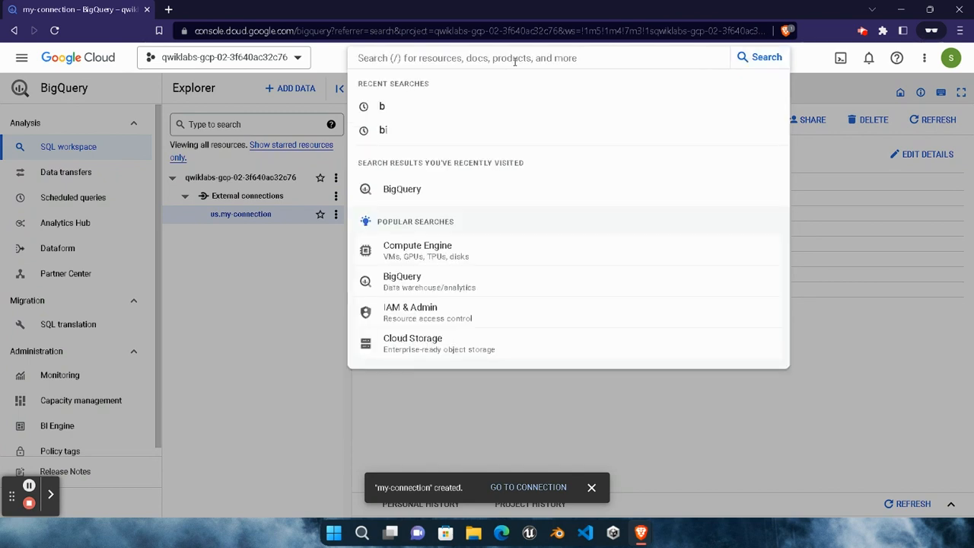
type("IAM")
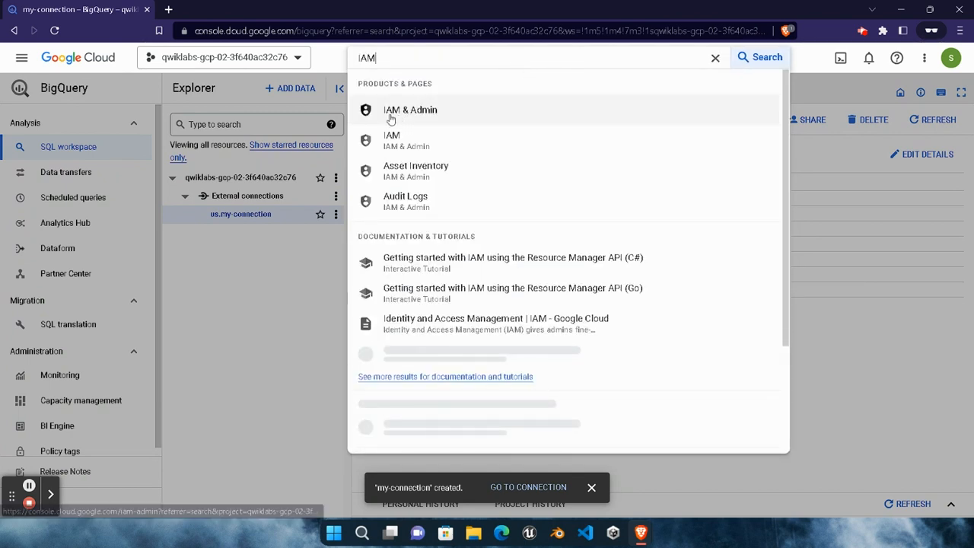
right_click(403, 115)
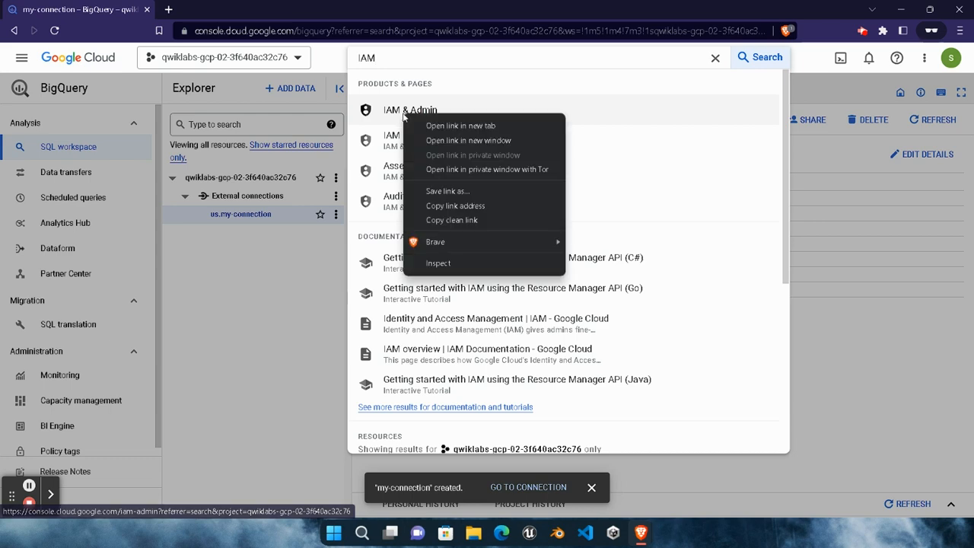
left_click(447, 128)
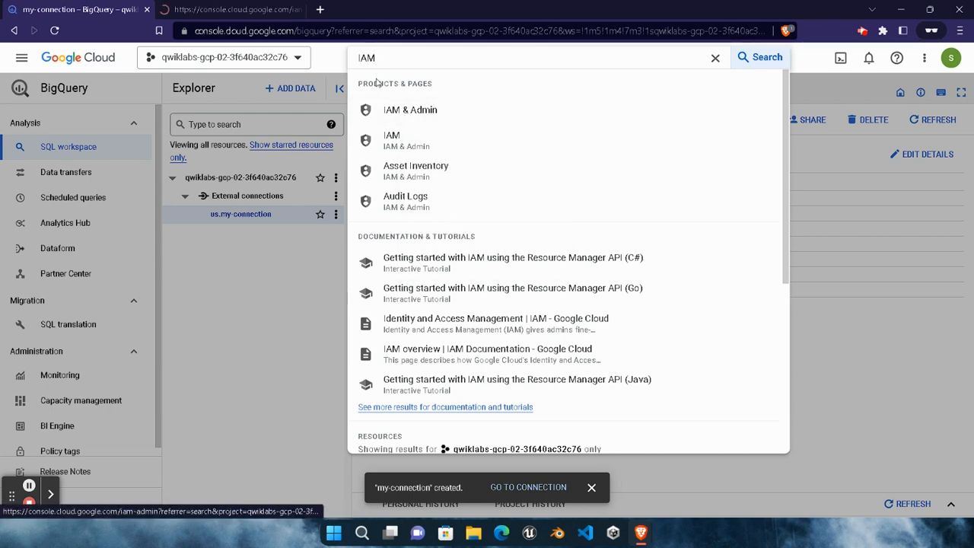
Close the search results and copy the service account ID from my-connection's Connection info.
left_click(313, 277)
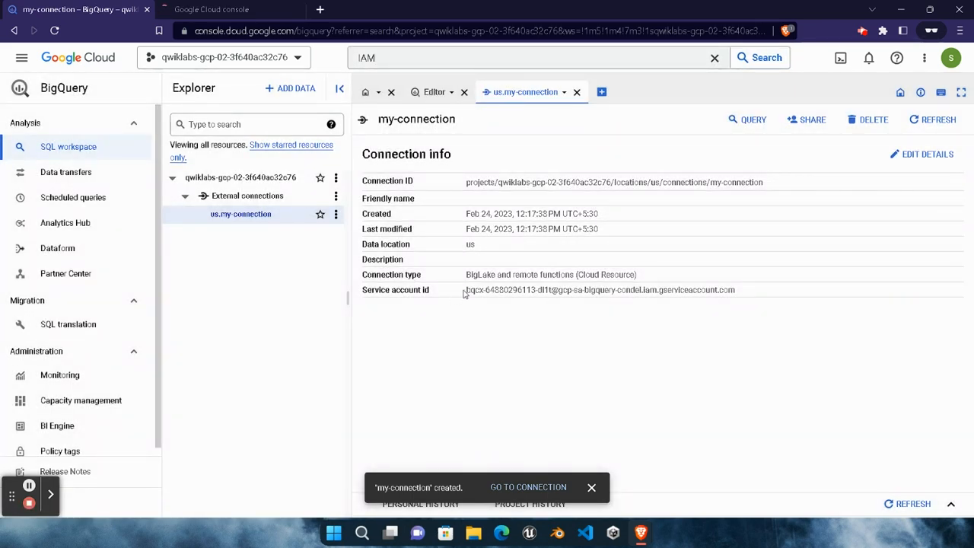
left_click_drag(466, 293, 742, 292)
key("ctrl+c")
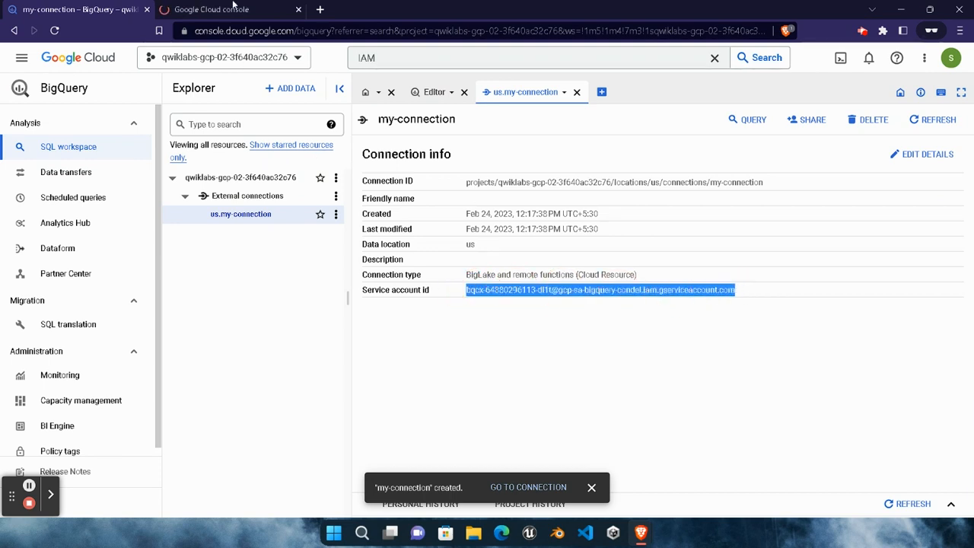
Start a new access grant on the project's IAM page, add the copied service account ID as principal, and open the role selection.
key("ctrl+Tab")
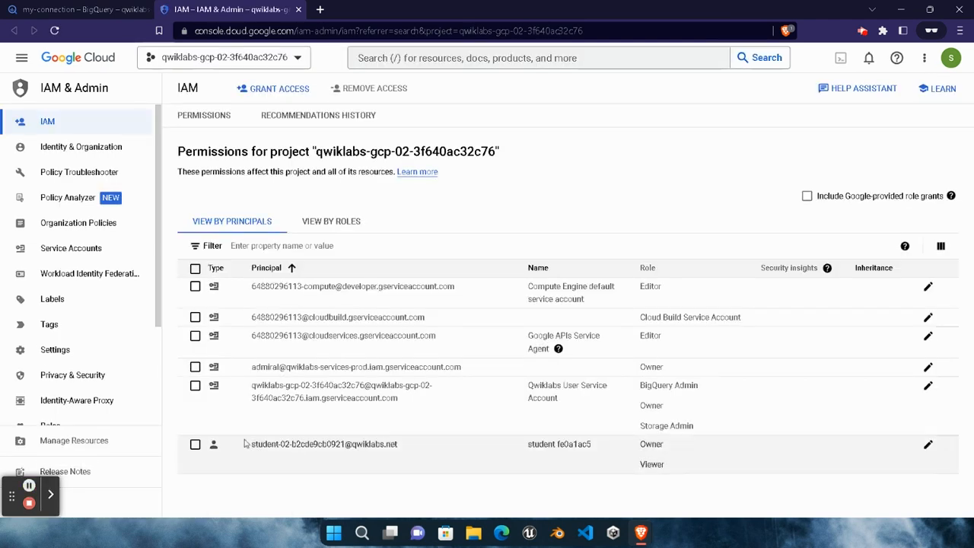
left_click(279, 89)
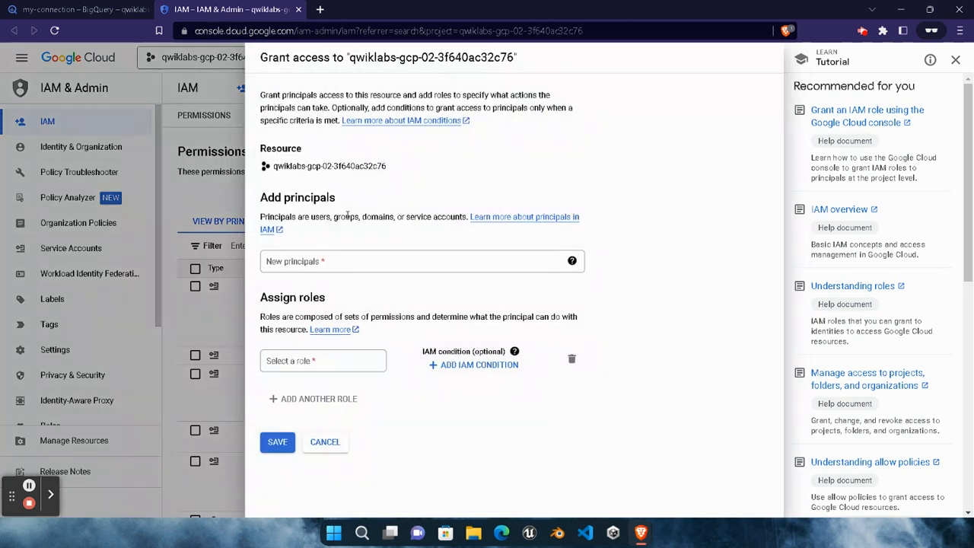
left_click(302, 265)
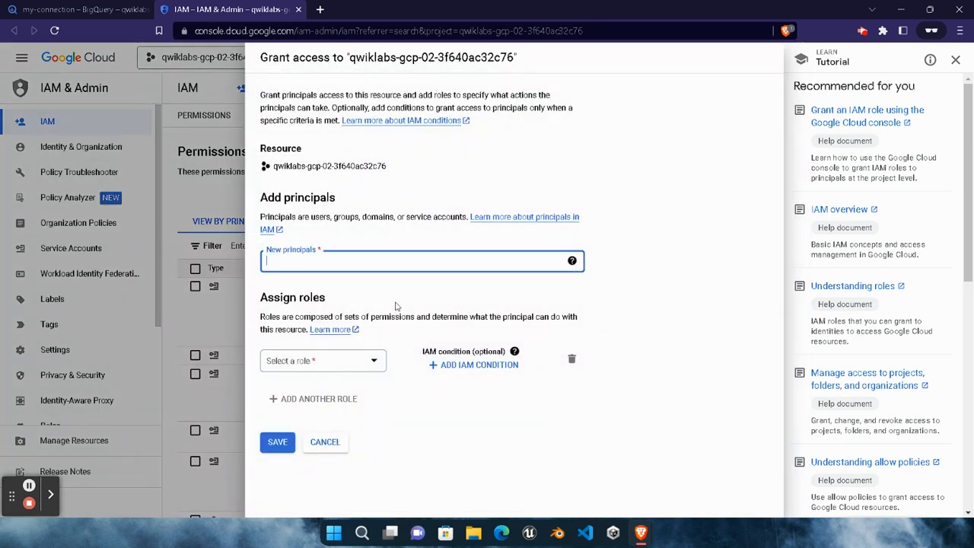
key("ctrl+v")
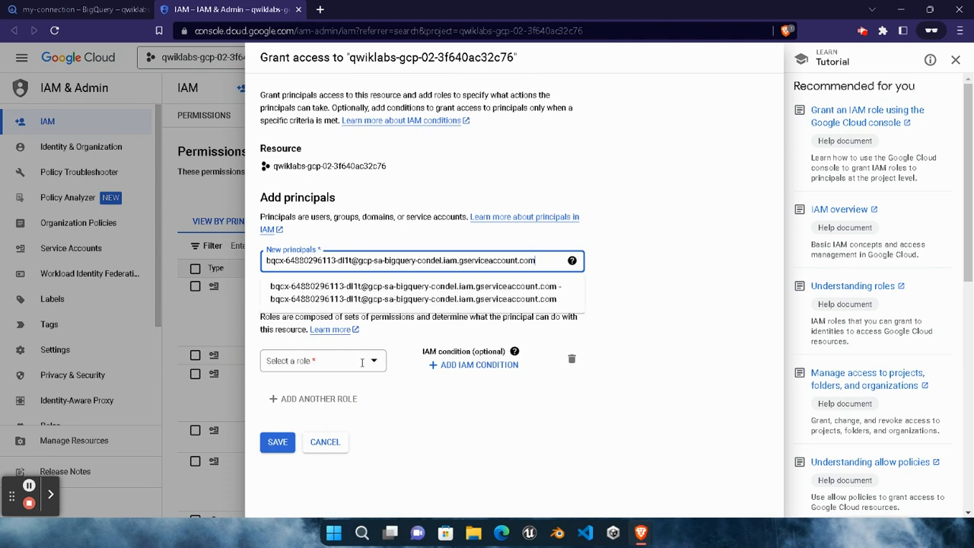
left_click(362, 362)
Copy the role name Storage Object Viewer from step 4 of Task 2 in the lab guide and return to the access grant form.
mouse_move(641, 525)
left_click(488, 434)
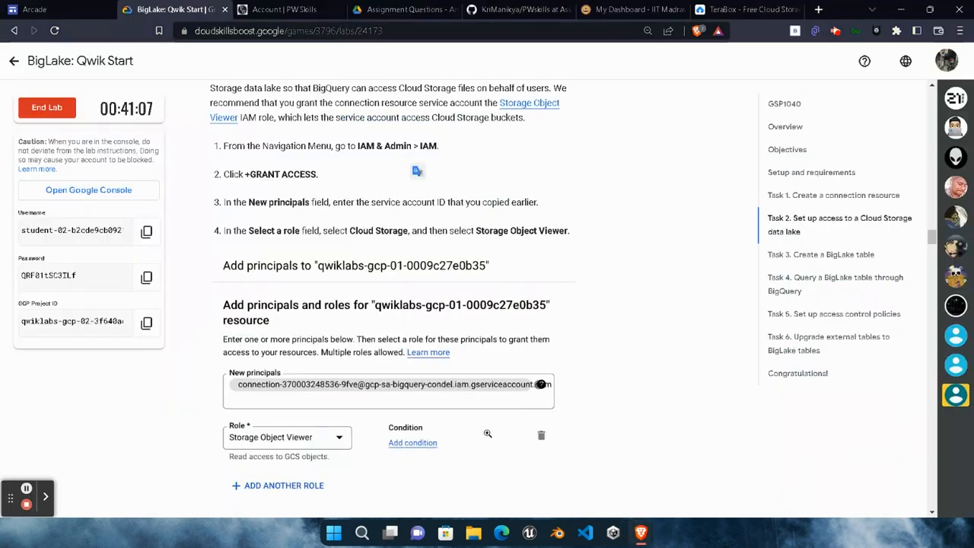
scroll(431, 348, "down", 6)
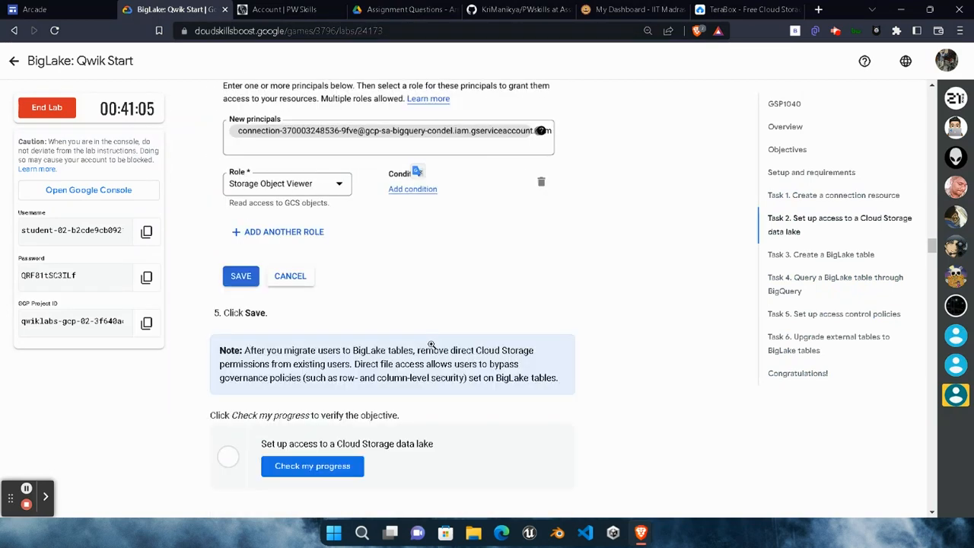
scroll(432, 349, "up", 4)
scroll(431, 349, "up", 2)
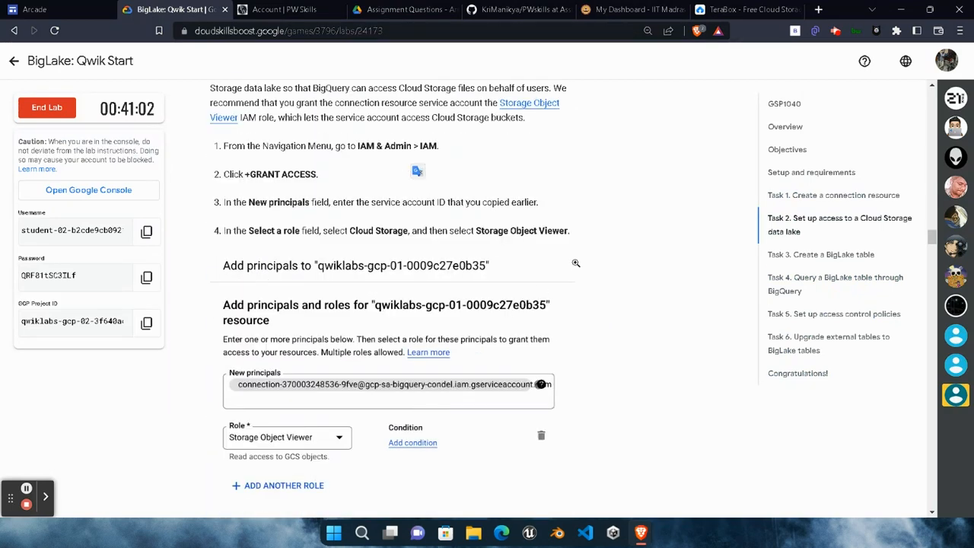
scroll(452, 344, "up", 1)
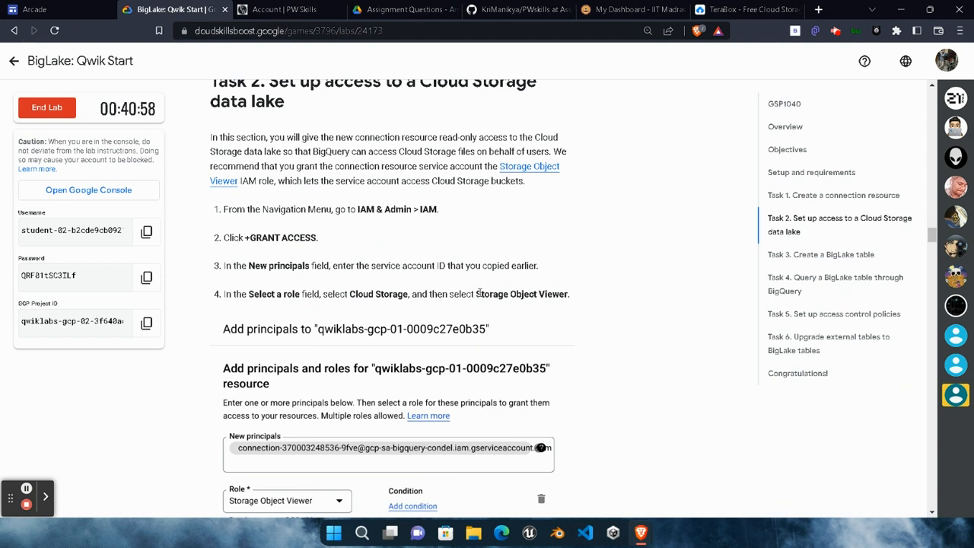
left_click_drag(475, 296, 571, 297)
key("ctrl+c")
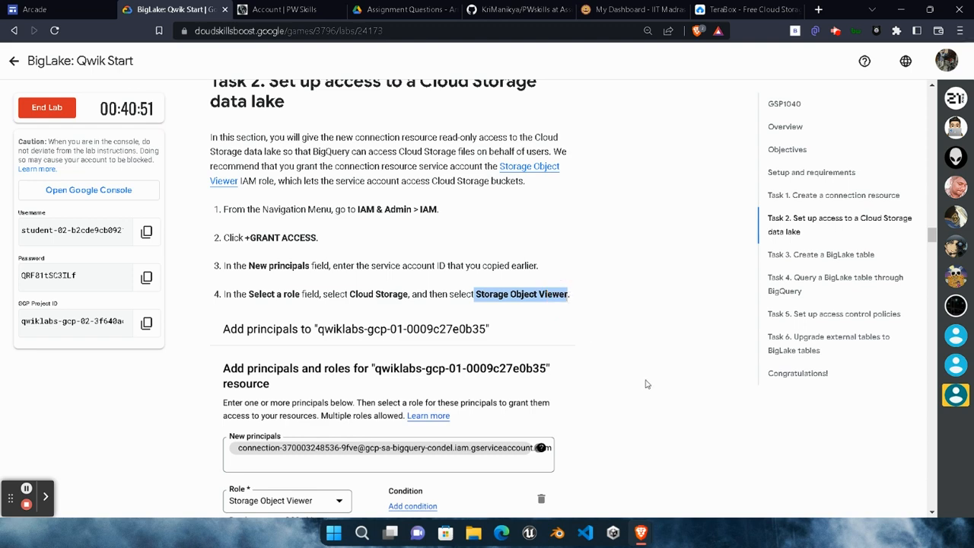
mouse_move(641, 532)
left_click(905, 434)
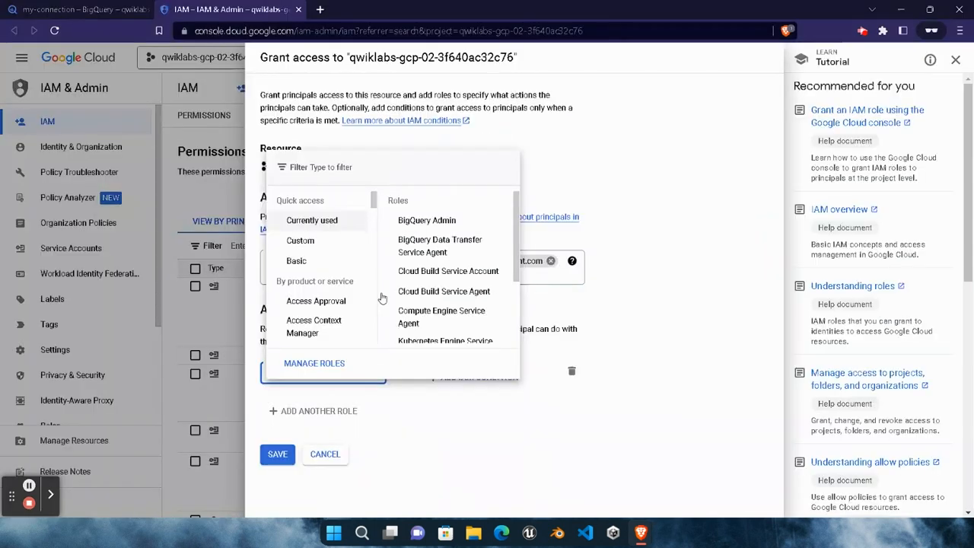
left_click(407, 167)
key("ctrl+v")
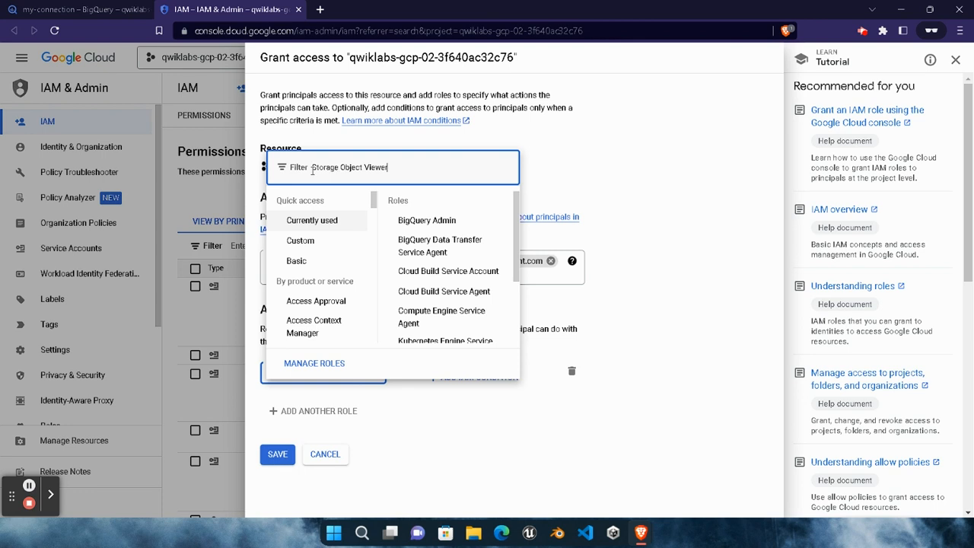
key("Escape")
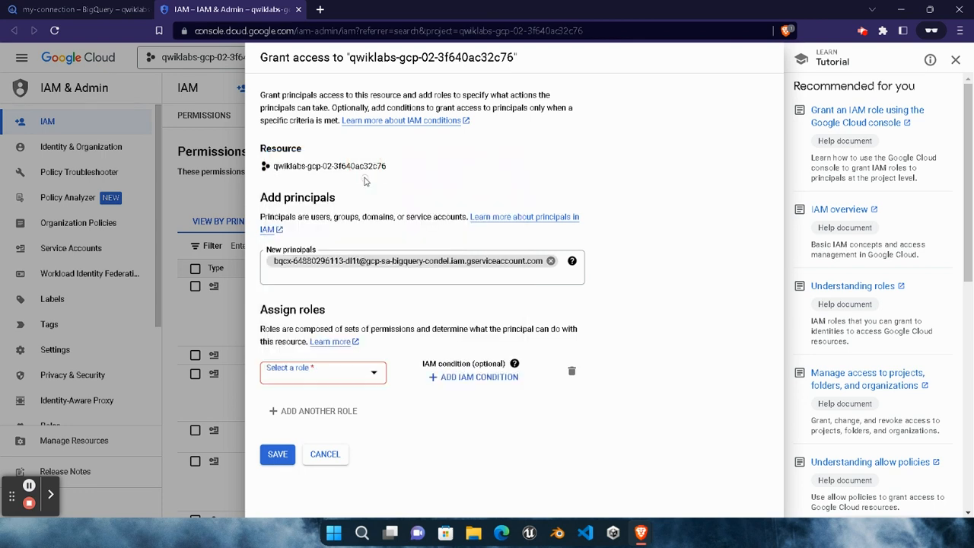
Filter the roles by Storage Object Viewer, assign that role to the new principal, and save the access grant.
left_click(327, 373)
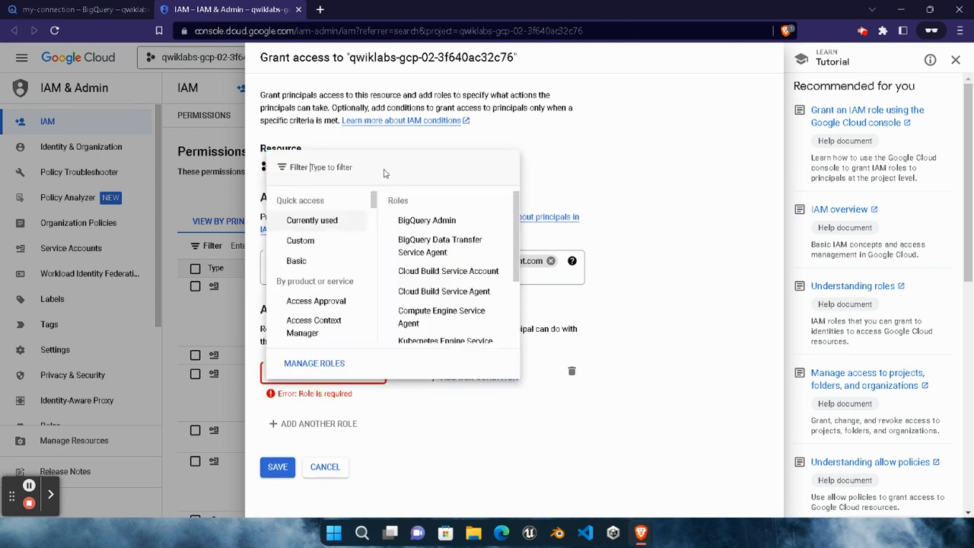
key("ctrl+v")
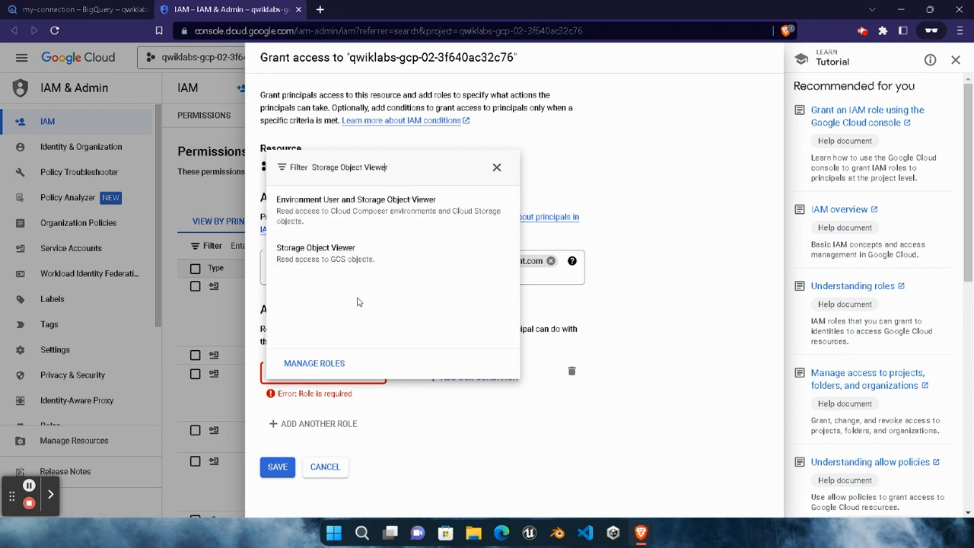
left_click(369, 253)
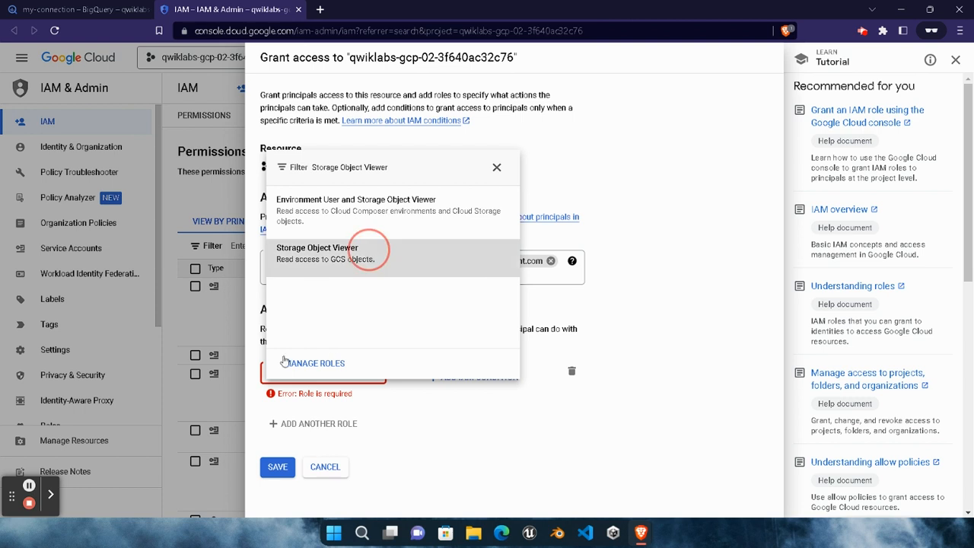
left_click(277, 462)
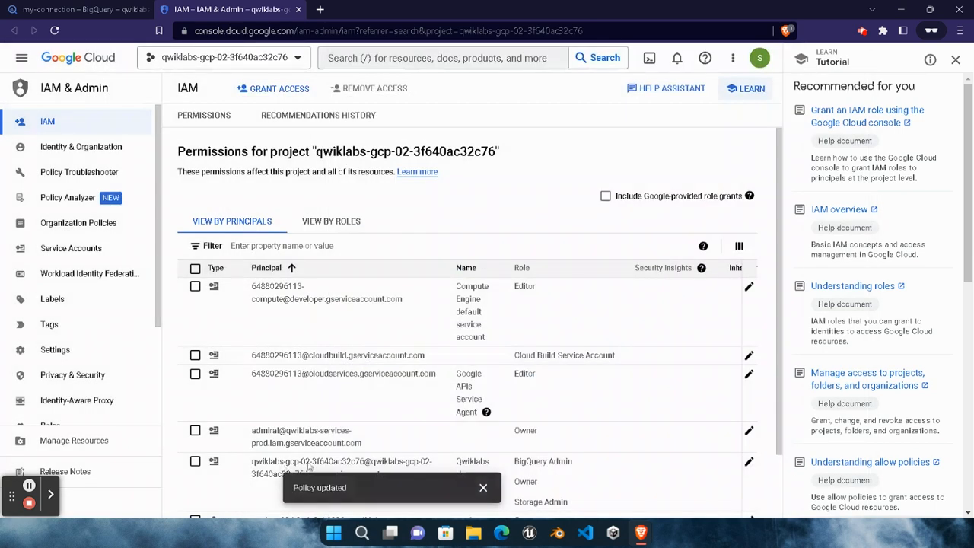
Return to the lab guide and check the progress of Task 1's objective, Create the connection resource.
mouse_move(641, 533)
left_click(548, 475)
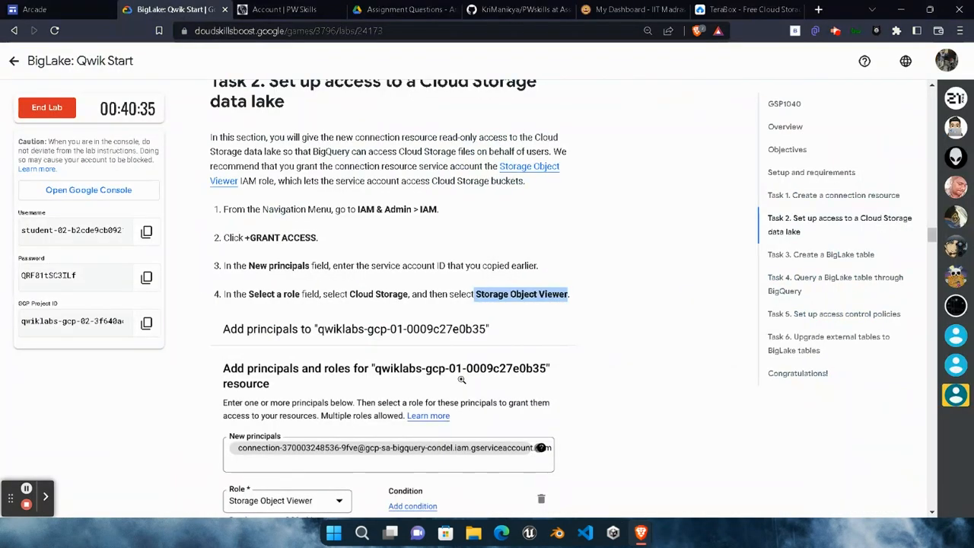
scroll(320, 305, "up", 5)
left_click(318, 279)
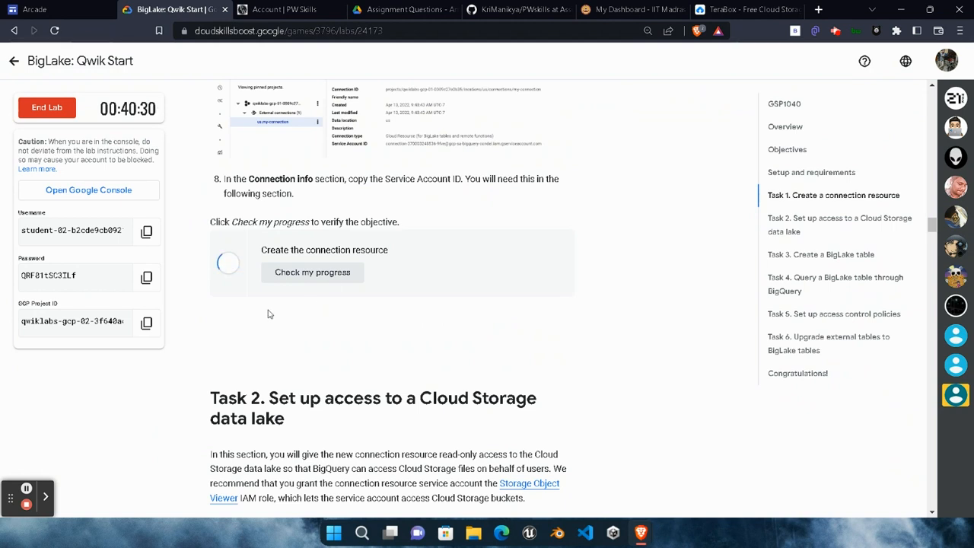
left_click_drag(263, 294, 384, 312)
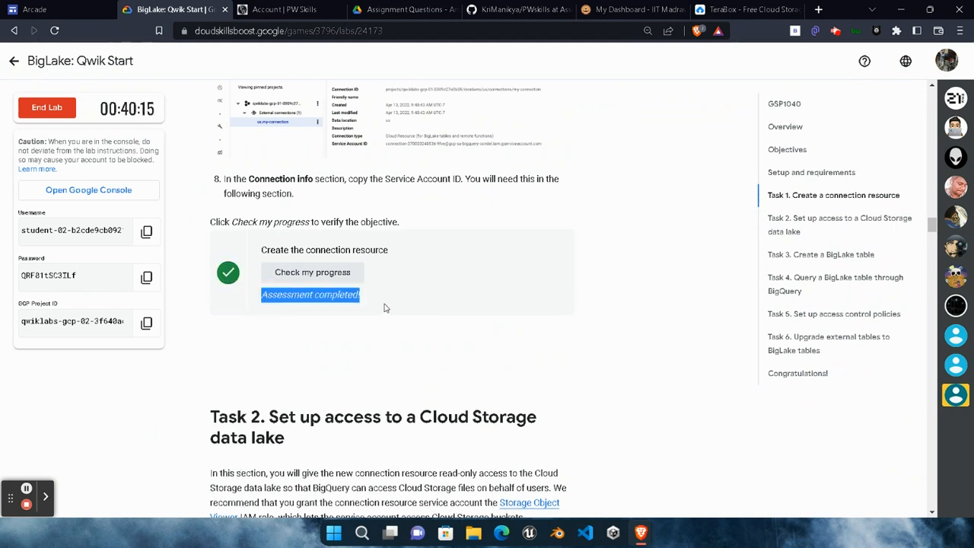
left_click(386, 307)
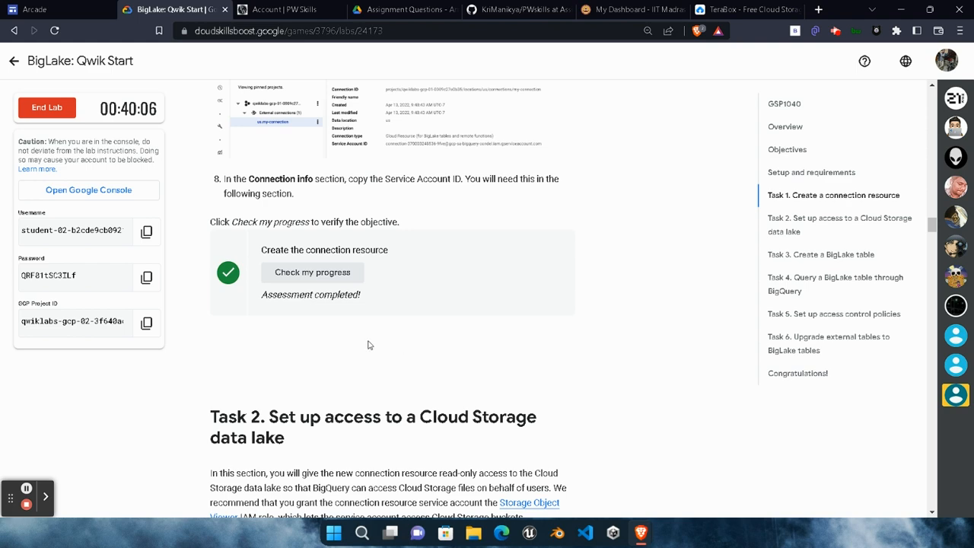
Check the progress of Task 2's objective, Set up access to a Cloud Storage data lake.
scroll(367, 344, "down", 10)
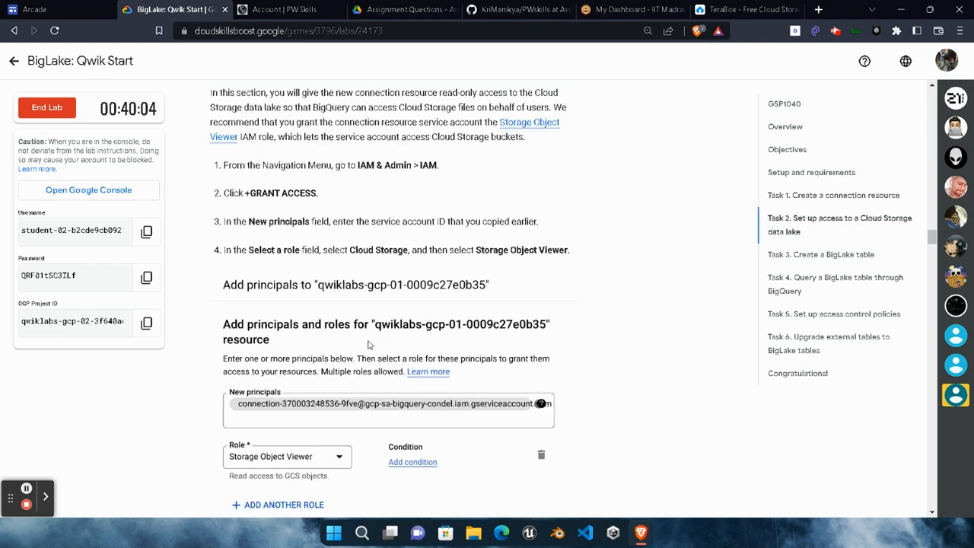
left_click(333, 297)
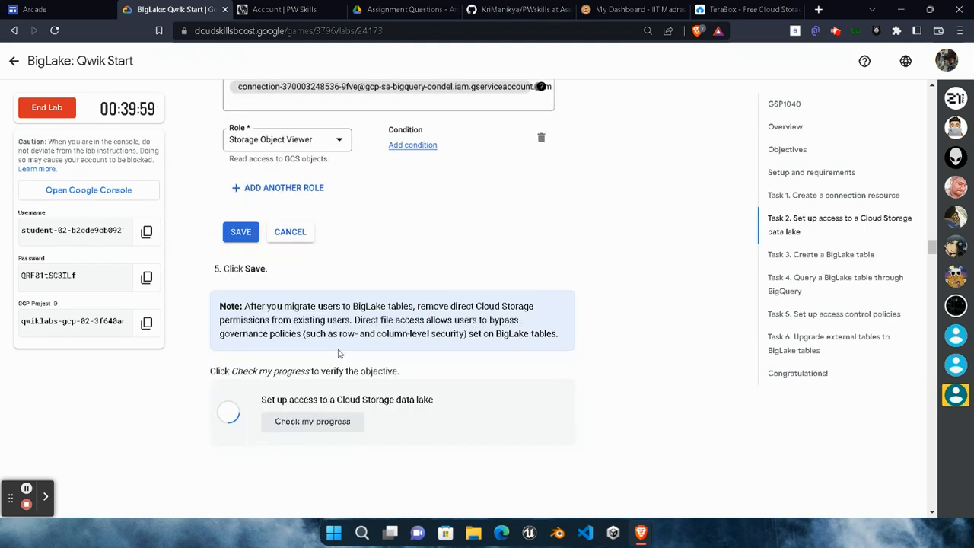
left_click_drag(263, 319, 434, 317)
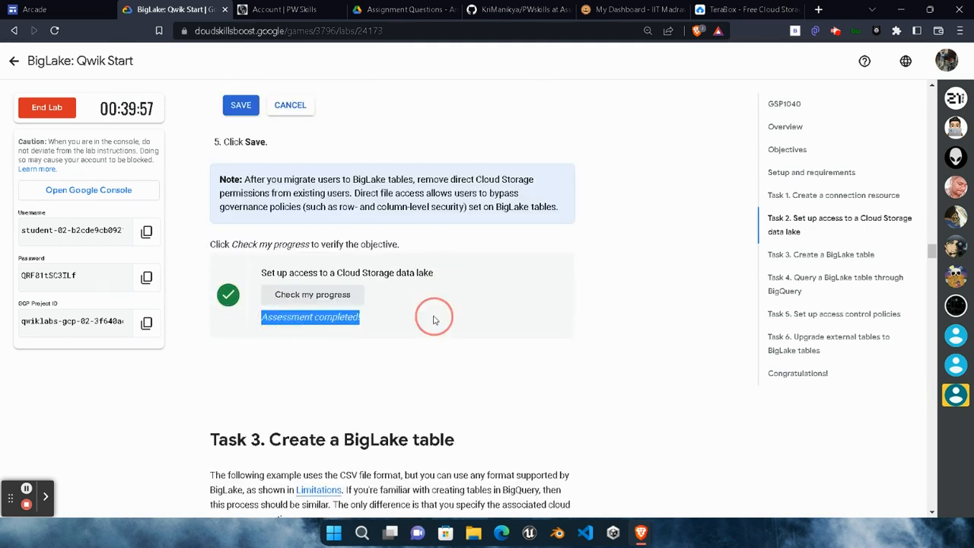
left_click(427, 359)
Copy the dataset ID demo_dataset from step 3 of the Create a dataset section in Task 3.
scroll(392, 356, "down", 3)
scroll(388, 352, "down", 4)
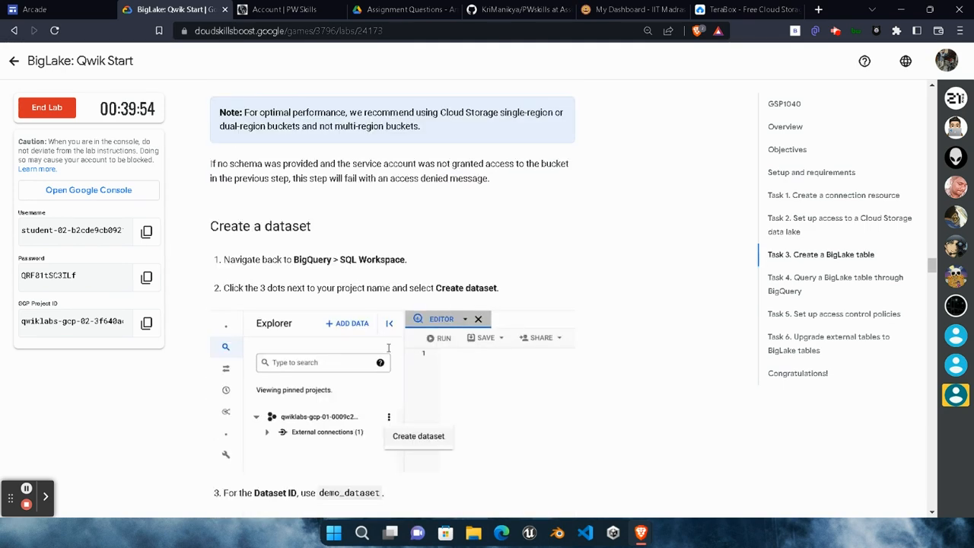
scroll(264, 361, "up", 1)
scroll(395, 358, "down", 2)
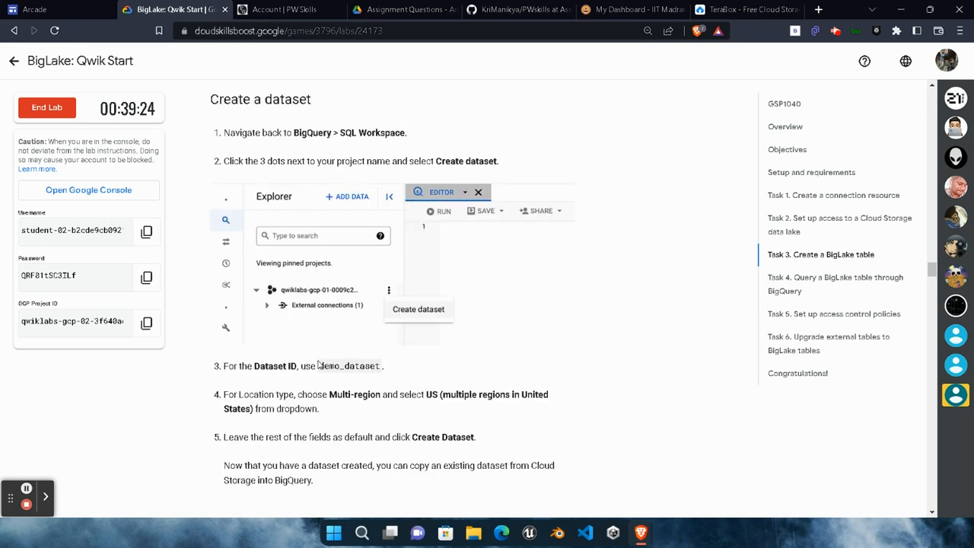
left_click_drag(321, 367, 380, 366)
key("ctrl+c")
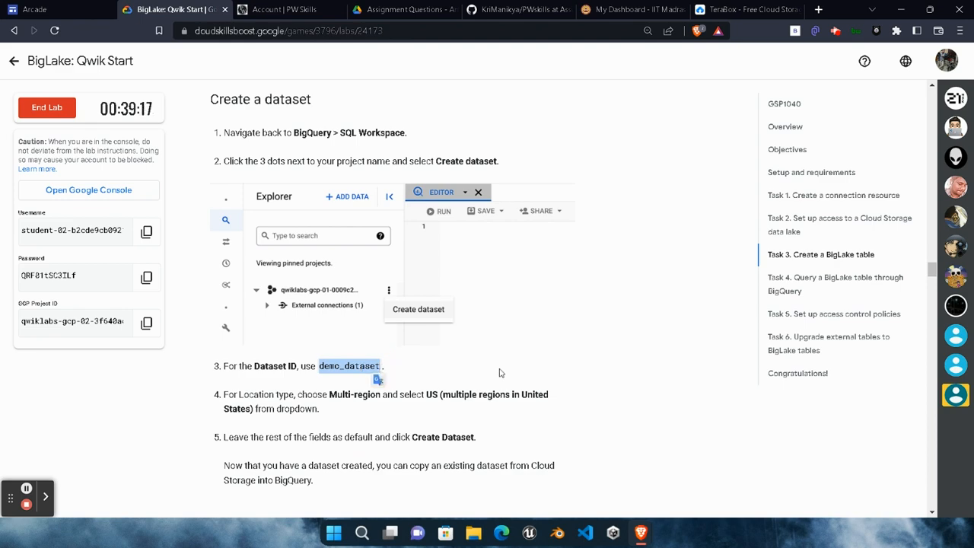
Switch to the BigQuery console and create a dataset in the lab project with the ID demo_dataset.
left_click(642, 537)
left_click(761, 473)
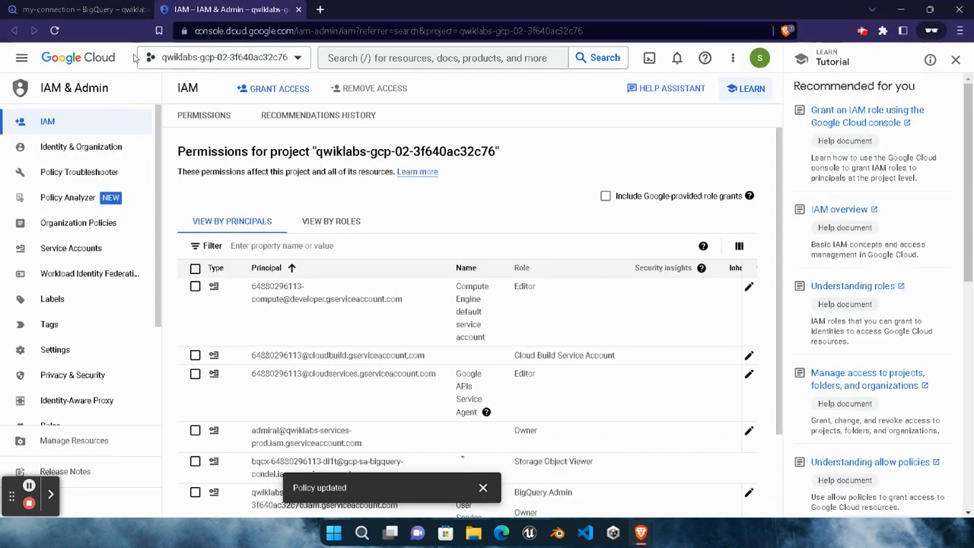
left_click(67, 11)
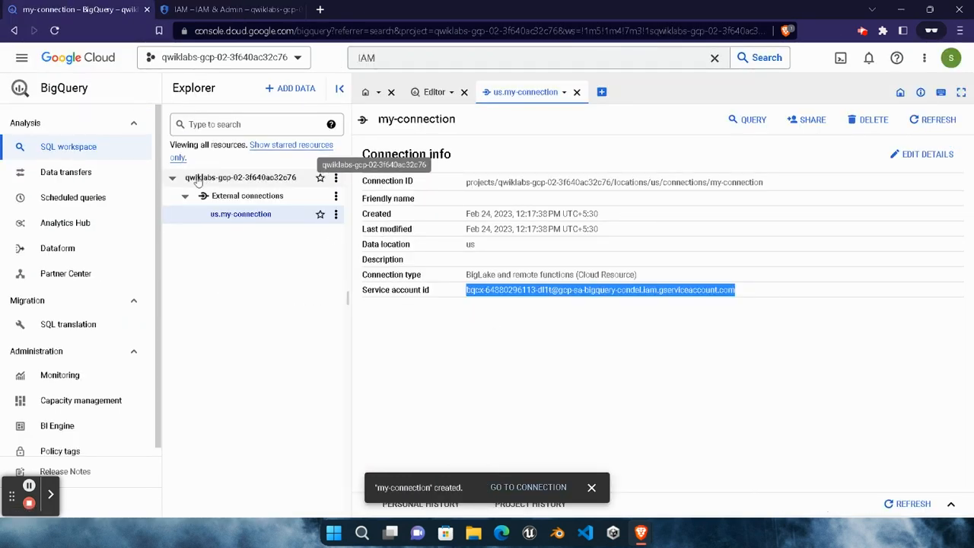
left_click(272, 180)
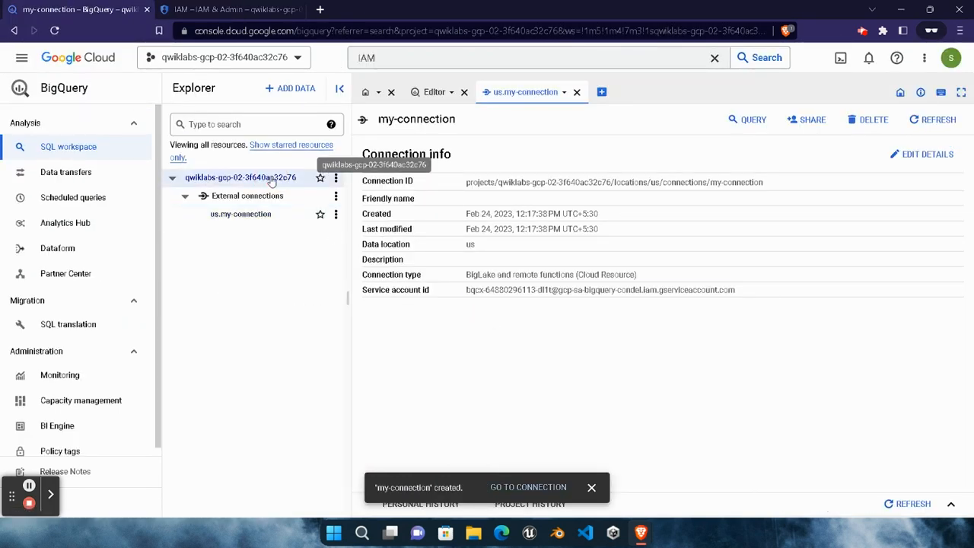
left_click(336, 179)
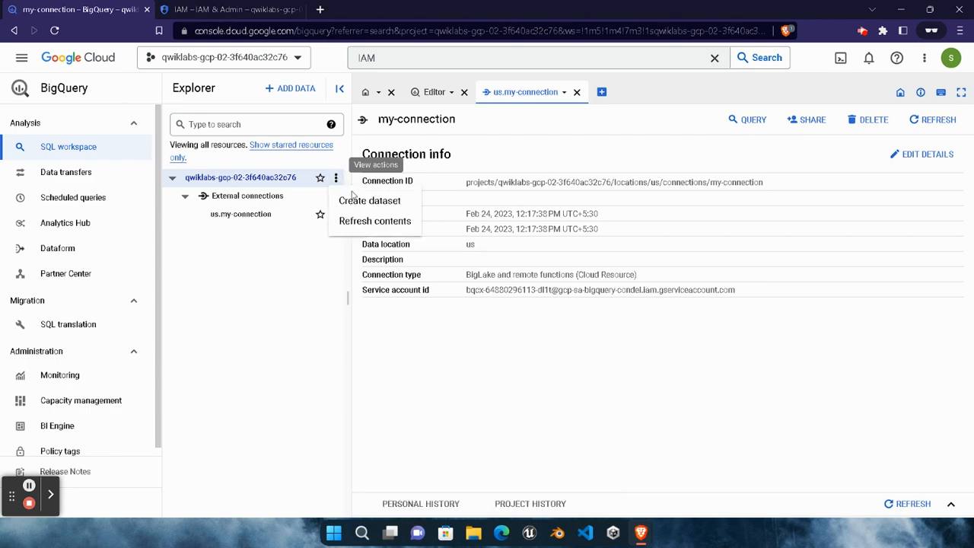
left_click(355, 201)
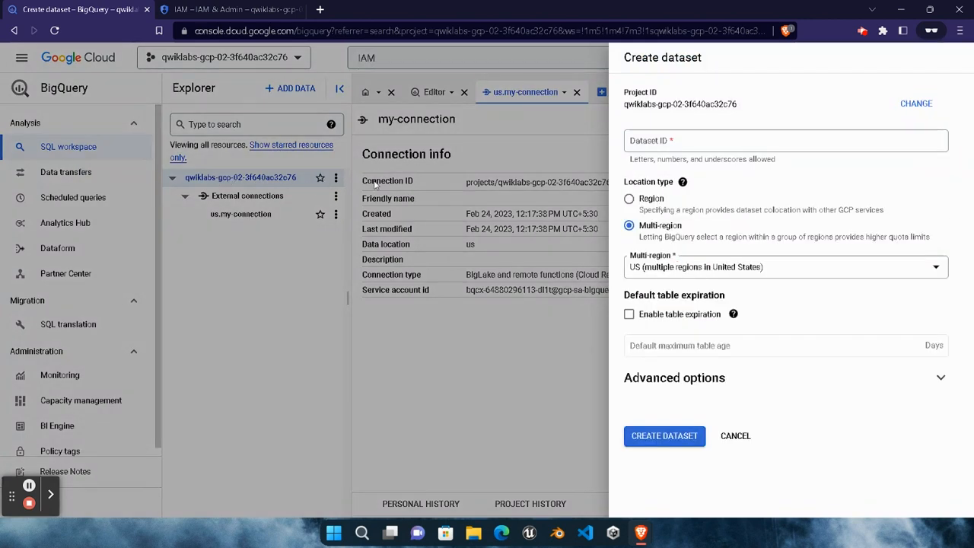
left_click(665, 147)
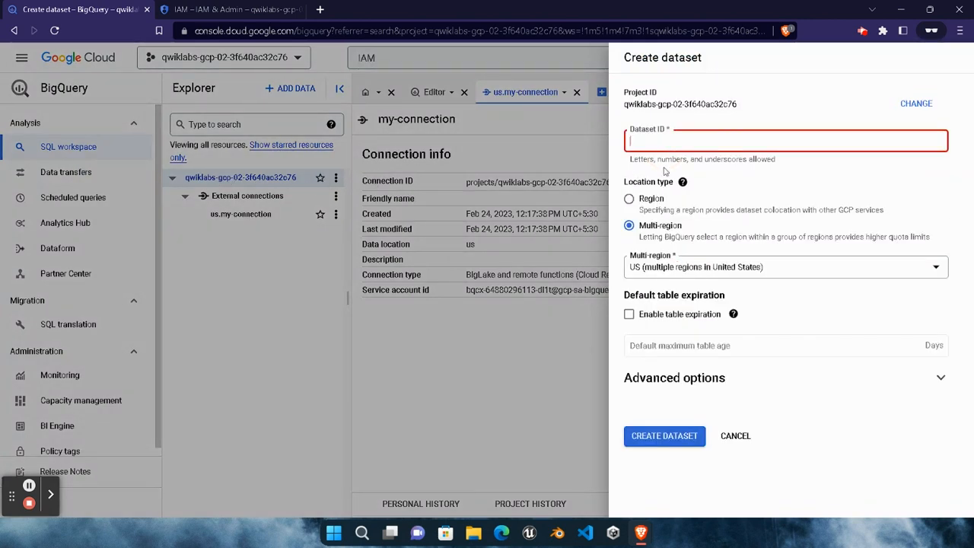
key("ctrl+v")
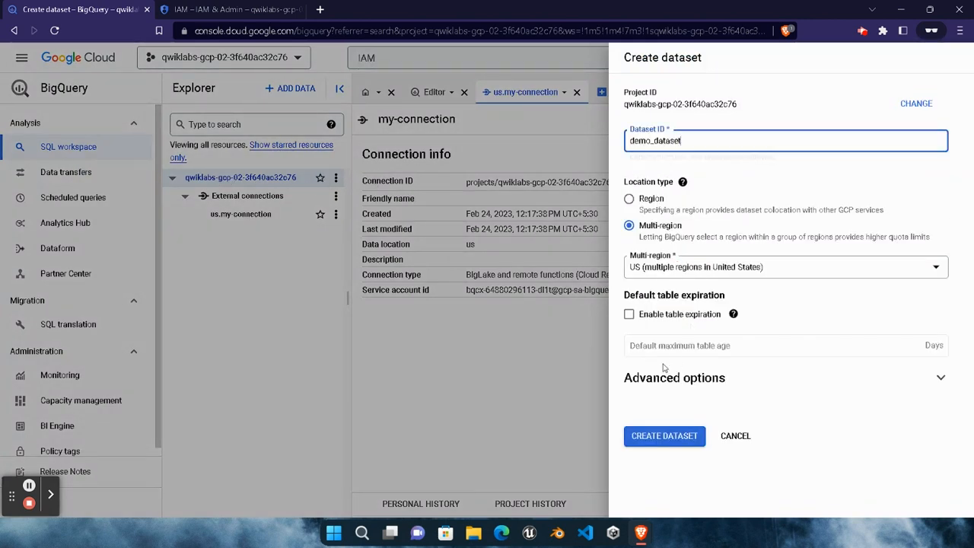
left_click(638, 436)
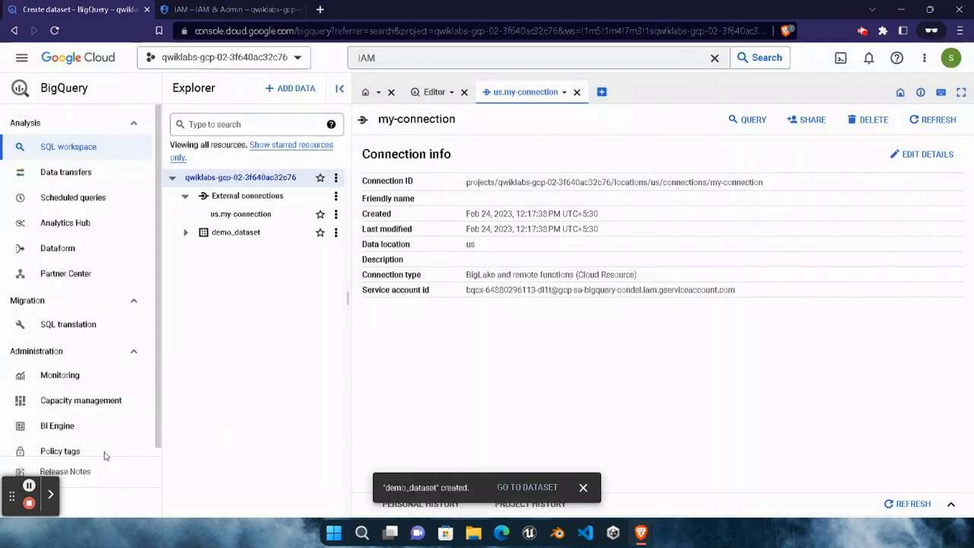
left_click(29, 487)
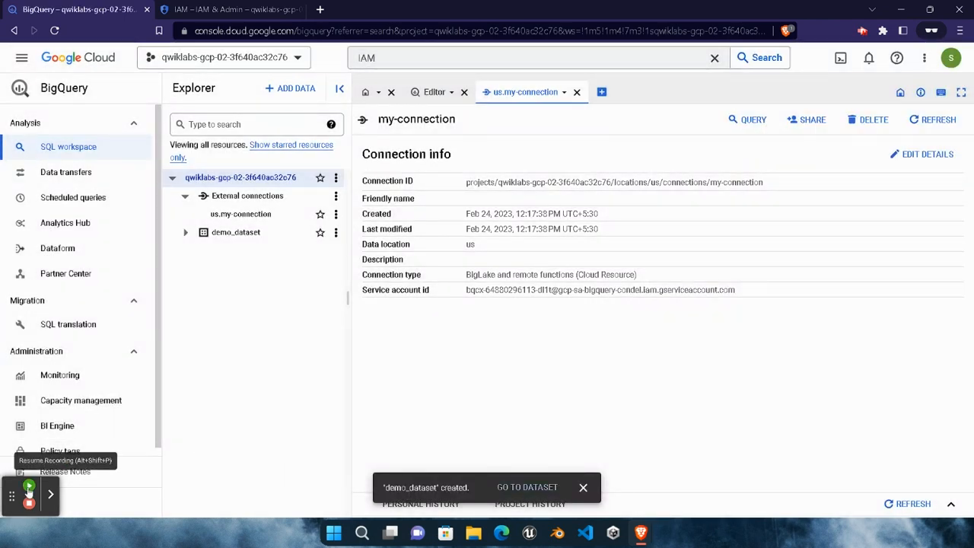
left_click(28, 490)
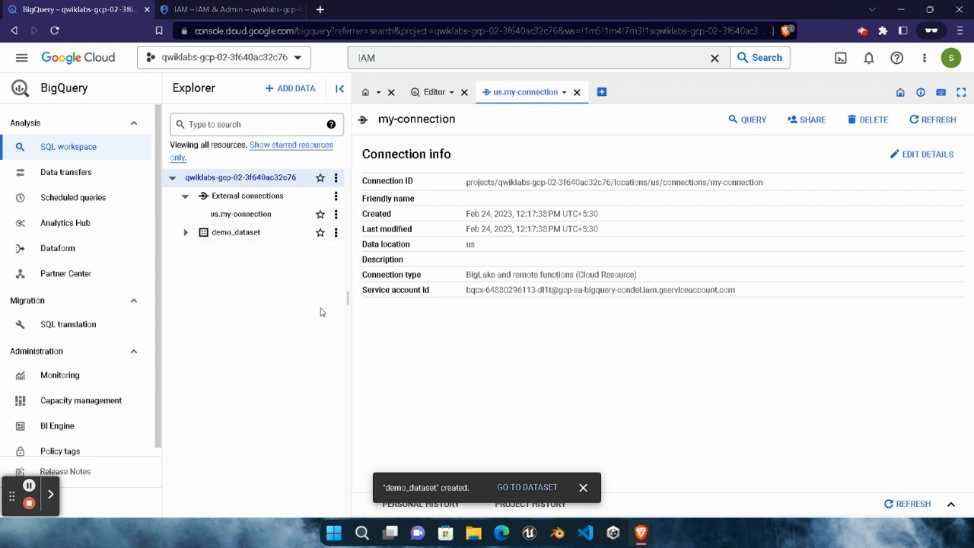
Start creating a table in demo_dataset with Google Cloud Storage as its source.
left_click(337, 233)
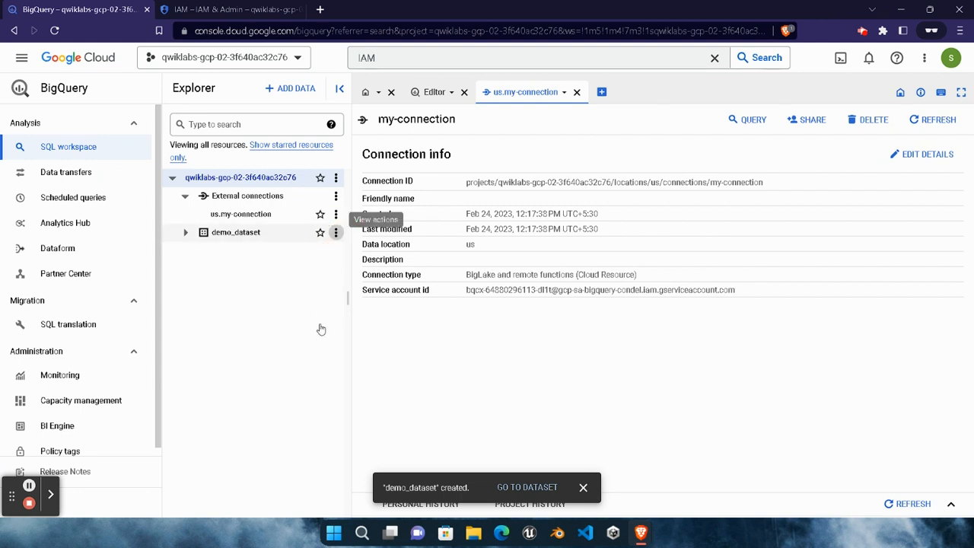
left_click(598, 371)
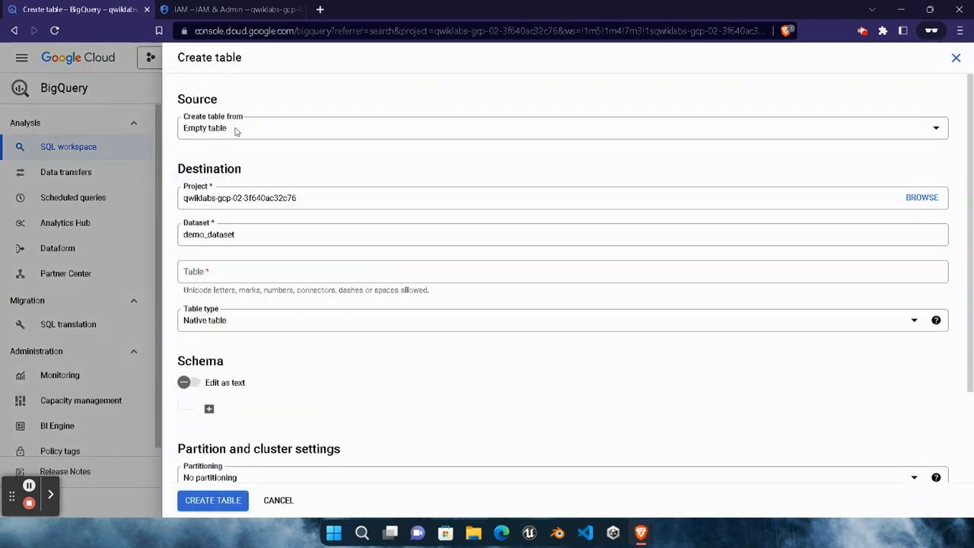
left_click(283, 137)
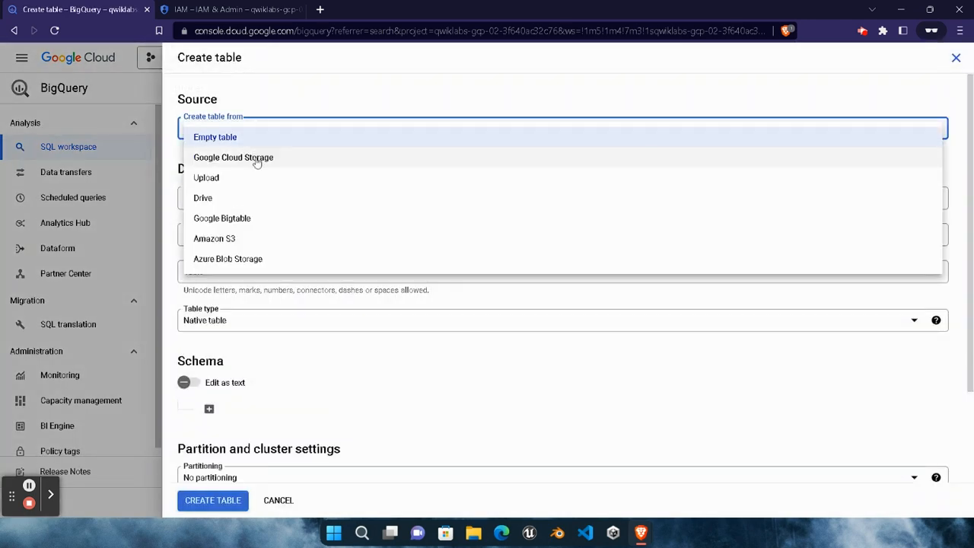
left_click(258, 160)
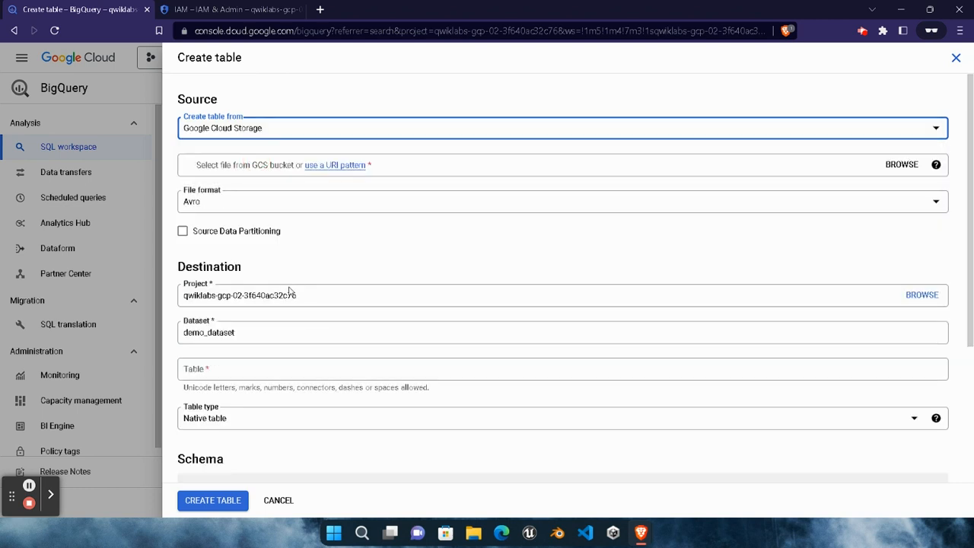
Choose customer.csv from the lab project's Cloud Storage bucket as the table's source file.
left_click(902, 166)
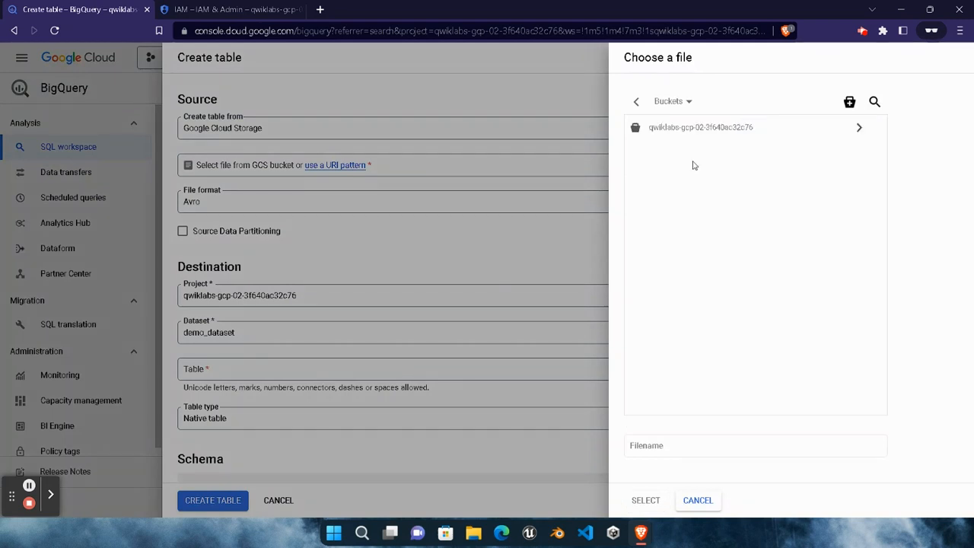
left_click(860, 130)
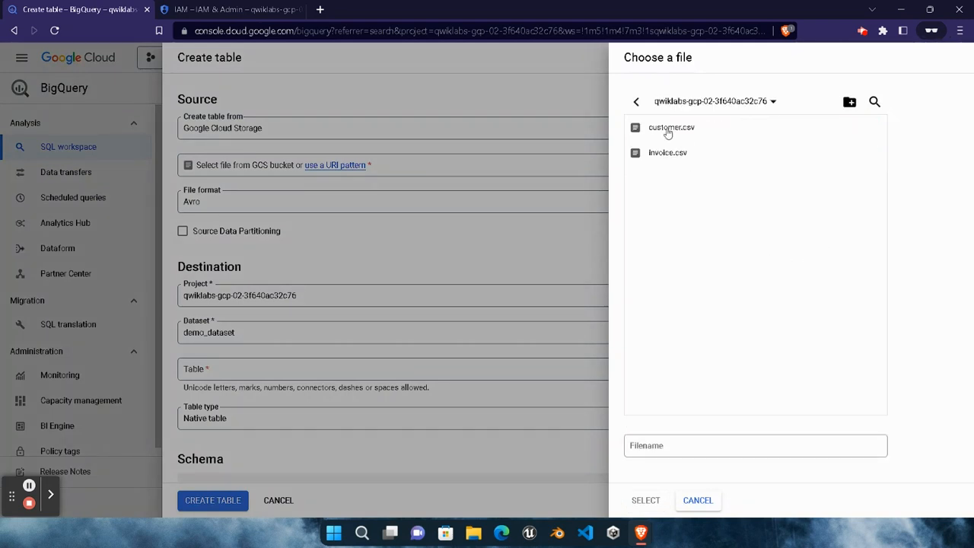
left_click(667, 129)
left_click(652, 506)
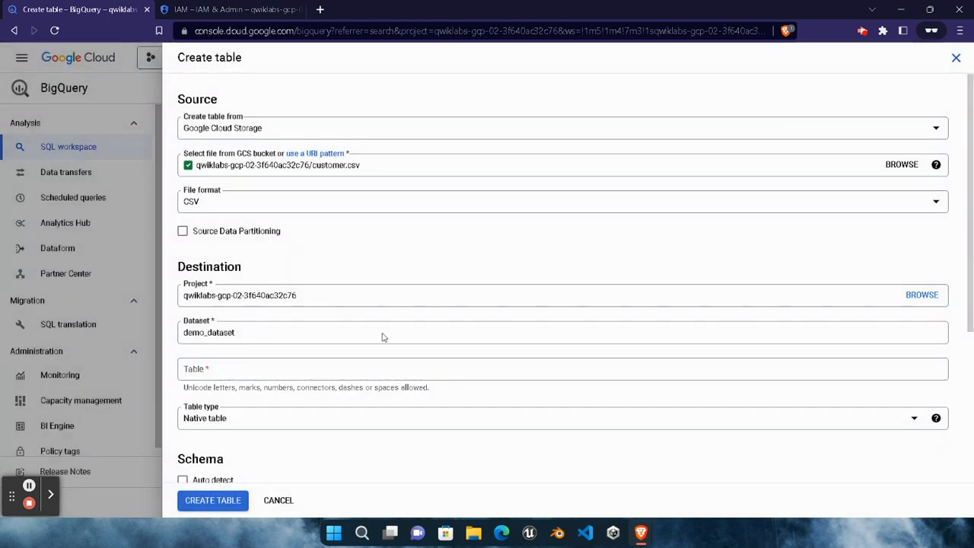
Return to the lab guide and copy the table name biglake_table from step 5 of the table creation instructions.
mouse_move(641, 537)
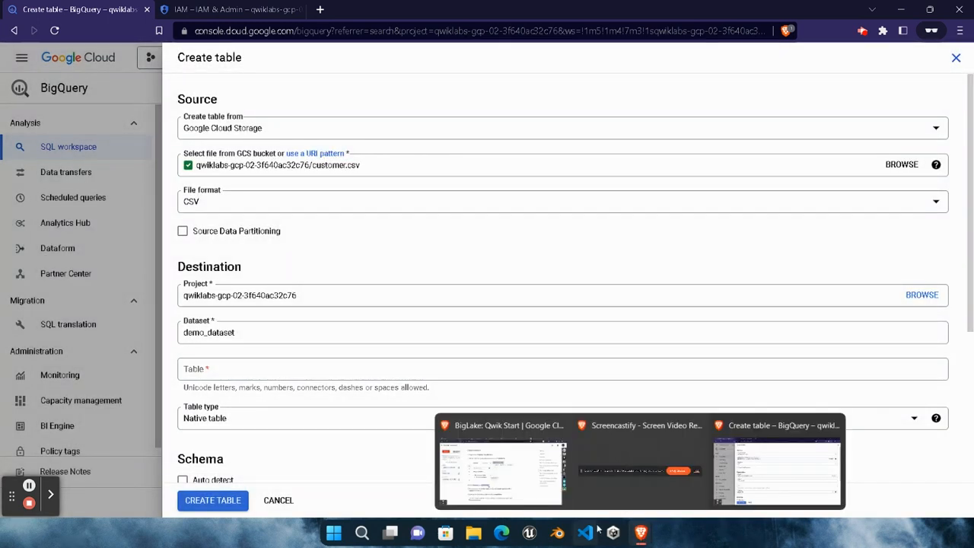
left_click(498, 472)
scroll(414, 376, "down", 9)
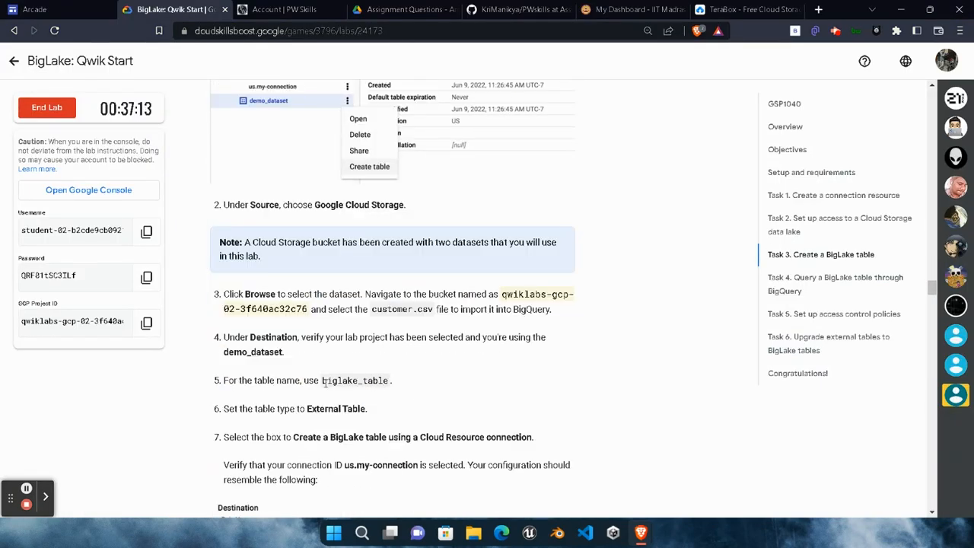
left_click_drag(322, 386, 389, 386)
key("ctrl+c")
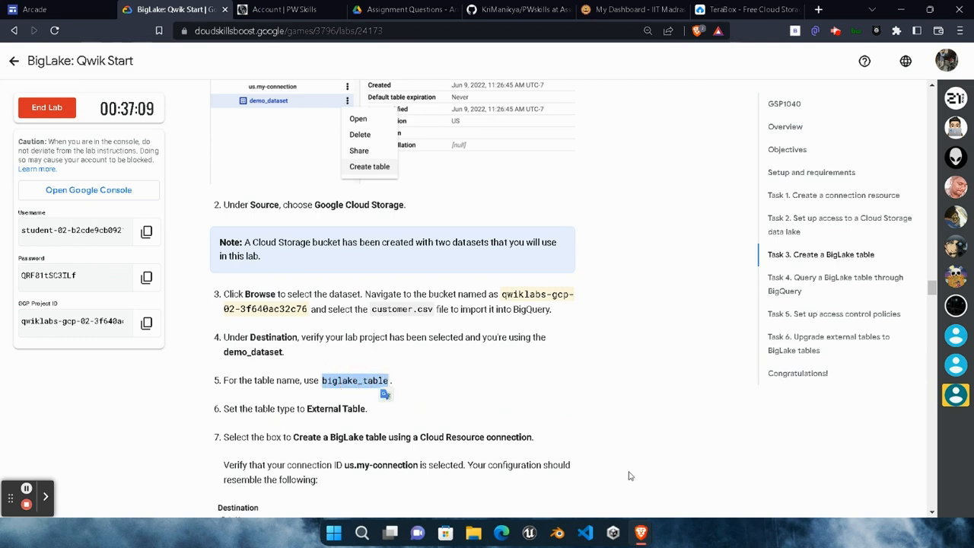
Back in the BigQuery table form, name the table biglake_table and set its type to External table.
mouse_move(640, 532)
left_click(754, 491)
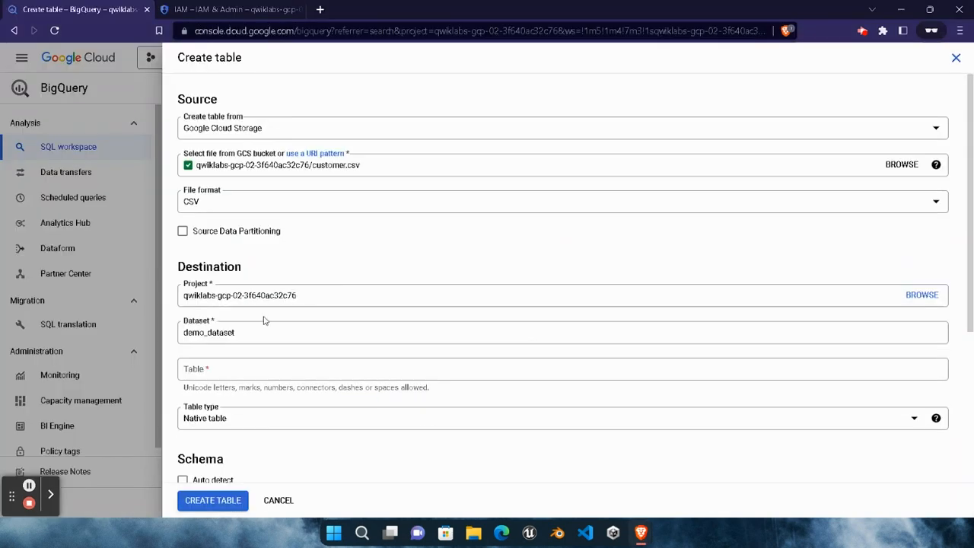
left_click(264, 369)
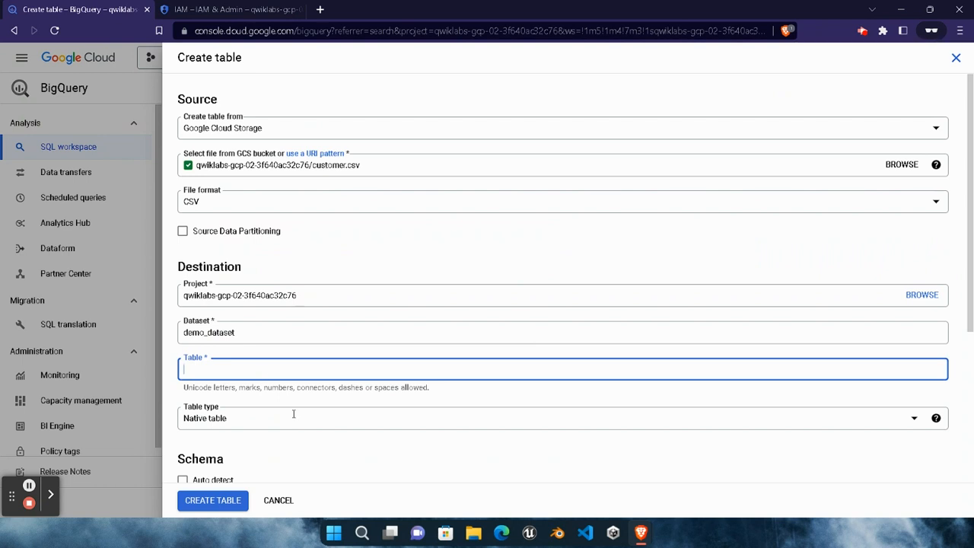
key("ctrl+v")
scroll(281, 403, "down", 1)
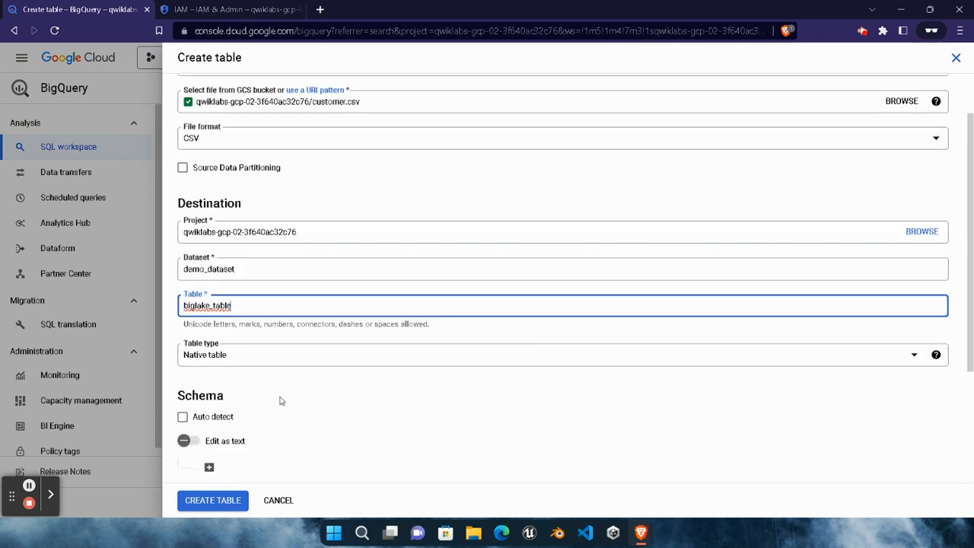
left_click(250, 366)
left_click(224, 383)
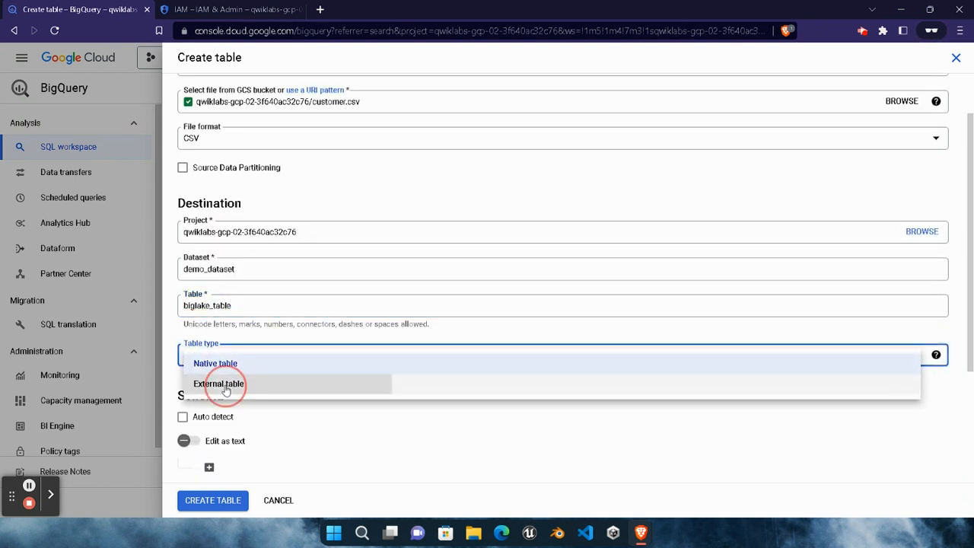
Enable creating a BigLake table using a Cloud Resource connection and switch the schema to Edit as text.
scroll(245, 407, "down", 2)
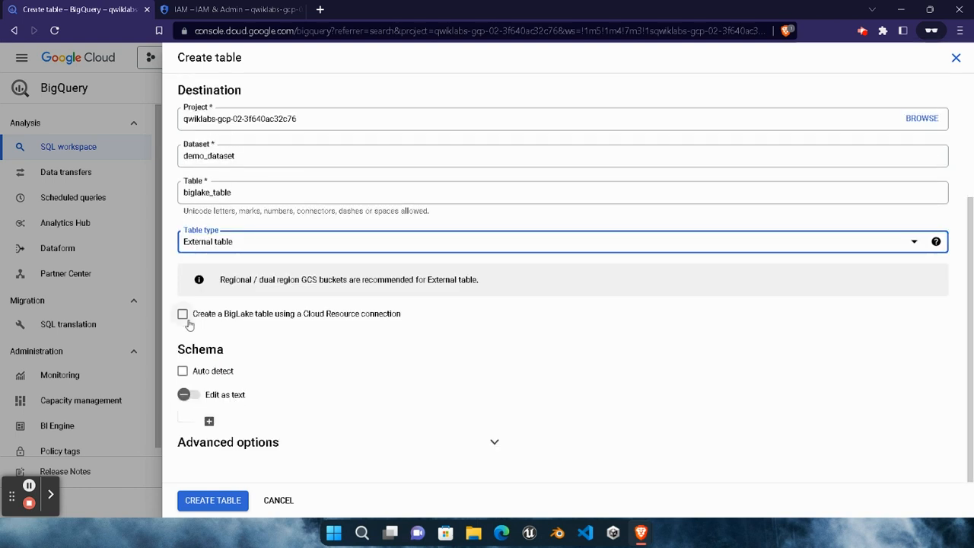
left_click(184, 313)
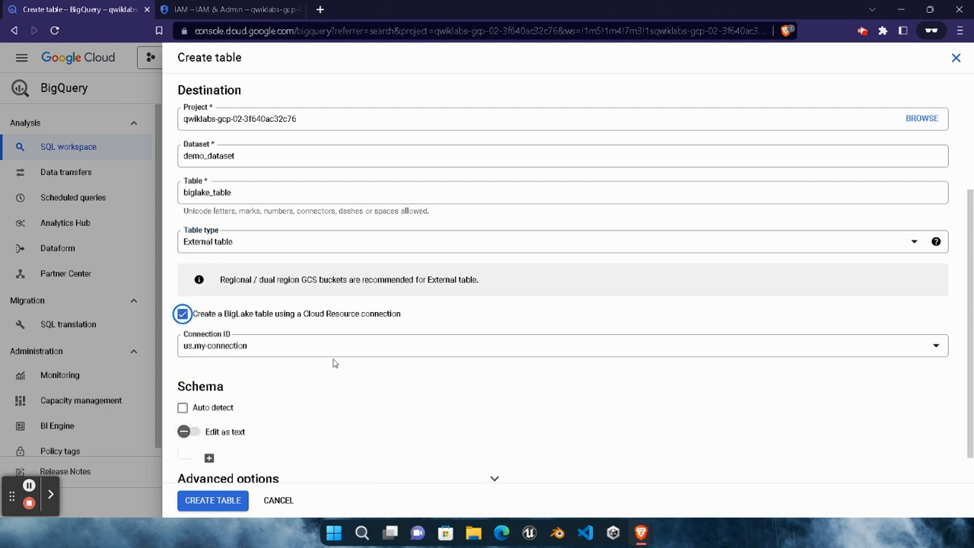
scroll(293, 376, "down", 1)
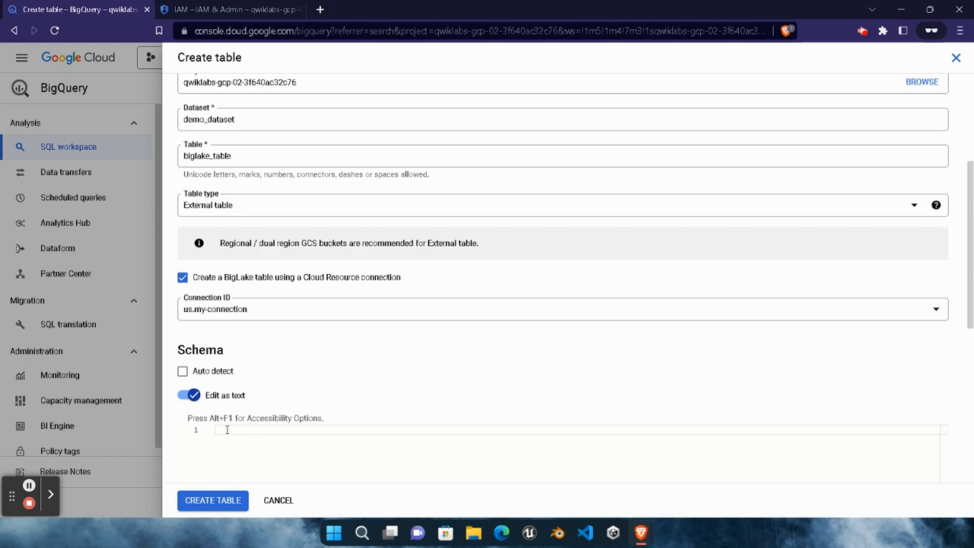
Examine the customer table's schema fields in step 8 of the lab guide, from customer_id through support_rep_id.
mouse_move(641, 533)
left_click(532, 457)
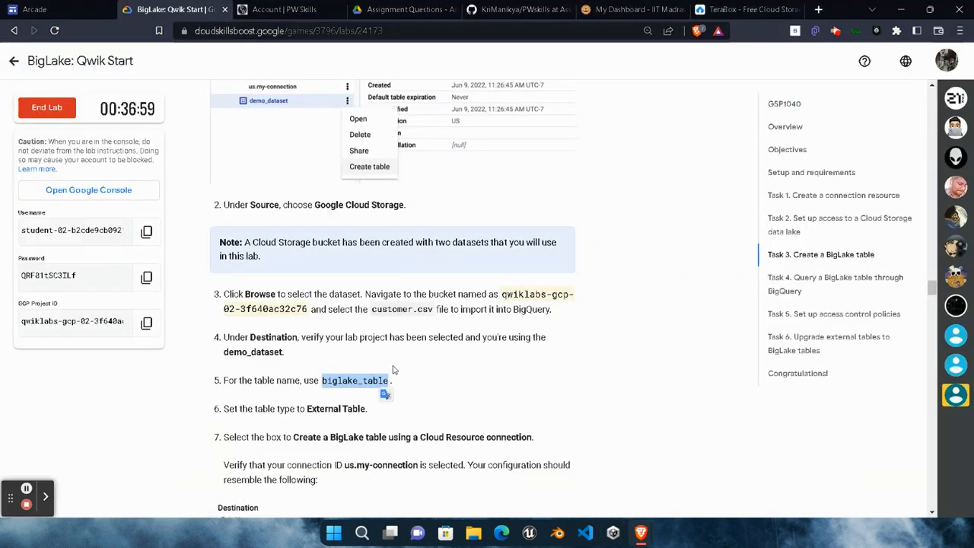
scroll(393, 365, "down", 3)
scroll(392, 365, "down", 4)
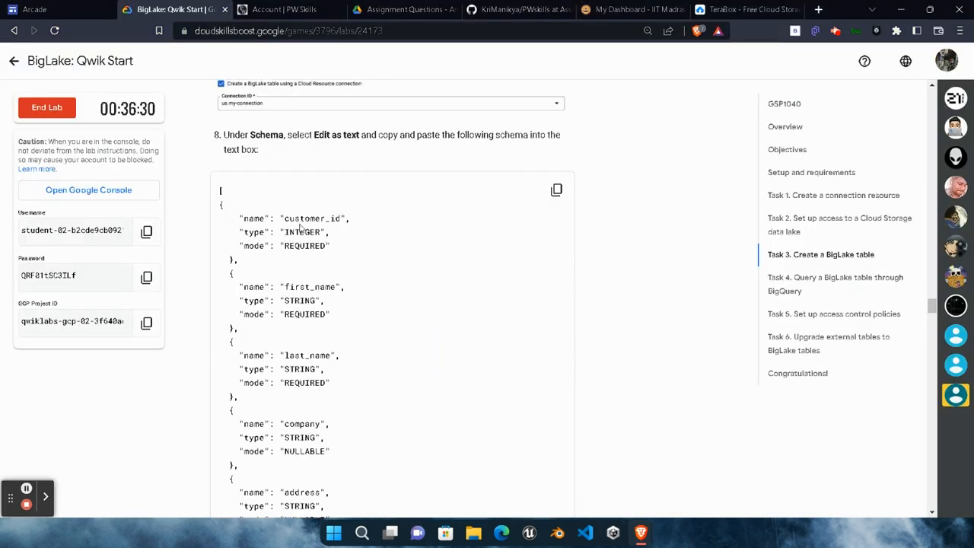
scroll(344, 384, "down", 5)
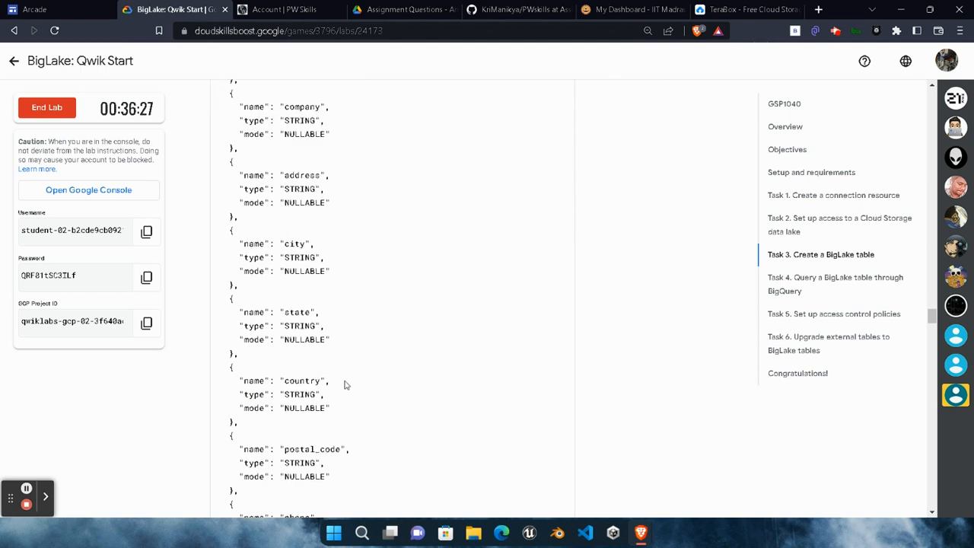
scroll(345, 384, "down", 3)
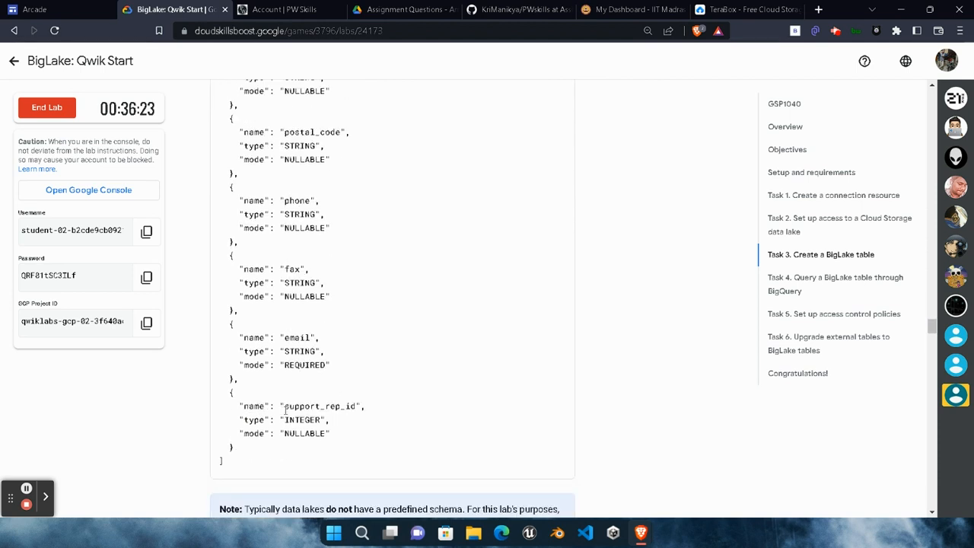
left_click_drag(285, 407, 355, 405)
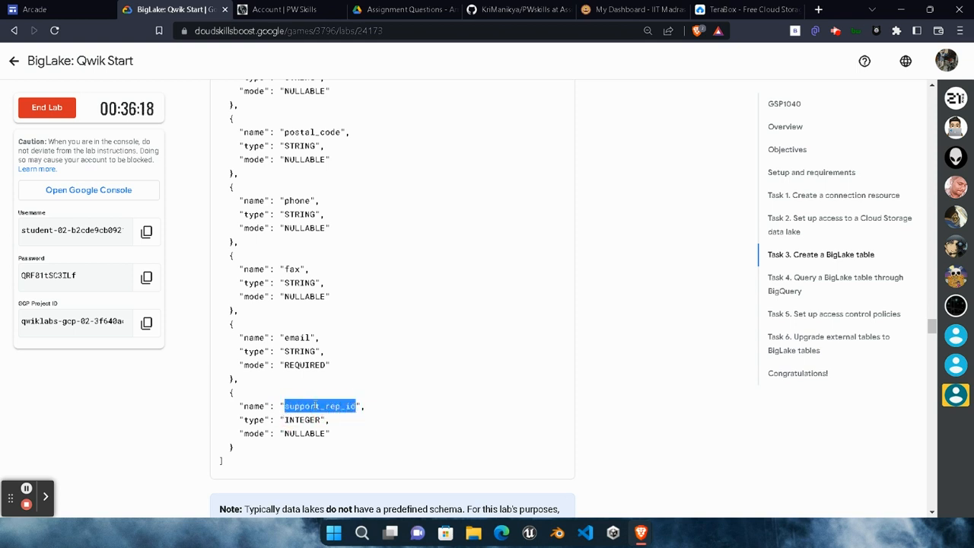
left_click(339, 434)
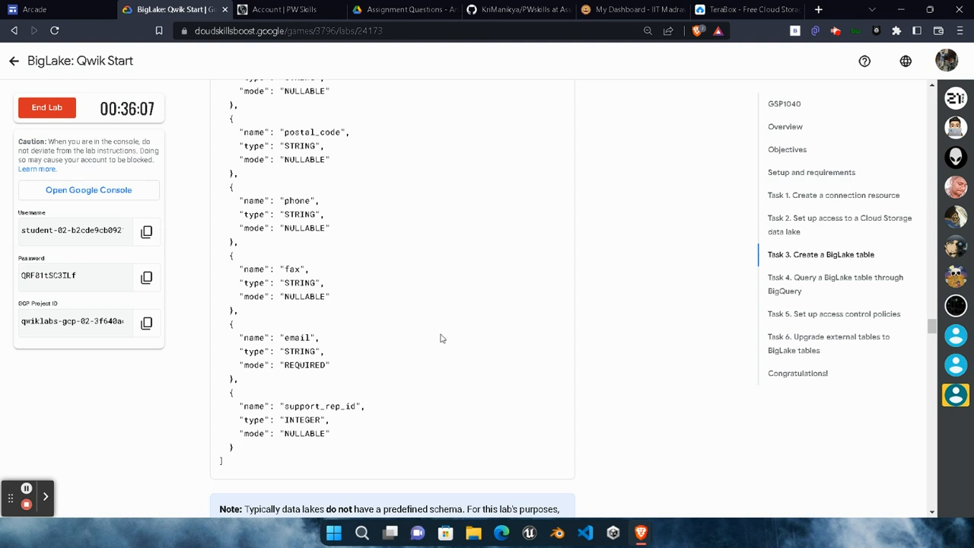
Copy the whole JSON schema from step 8 of the lab guide and return to the BigQuery table form.
scroll(440, 338, "up", 10)
left_click(557, 380)
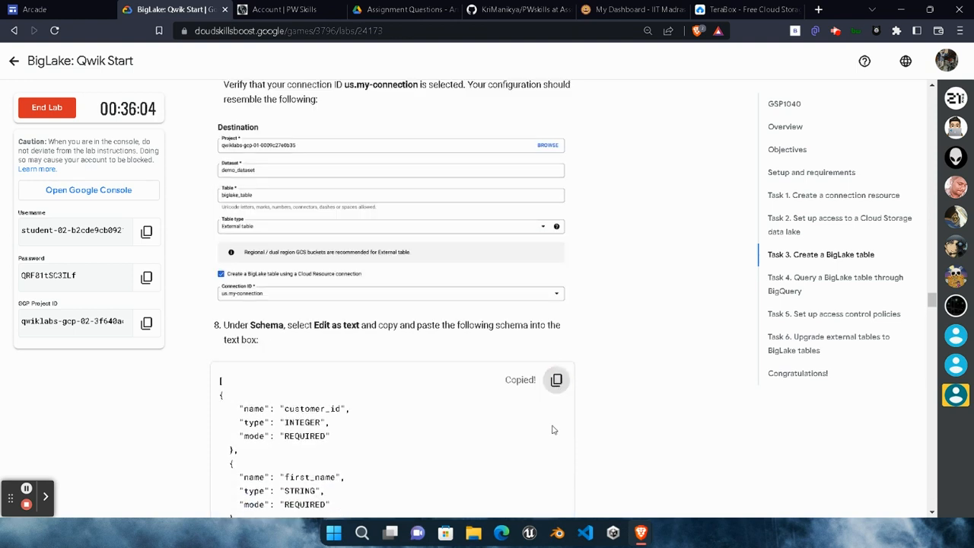
left_click(641, 533)
left_click(776, 489)
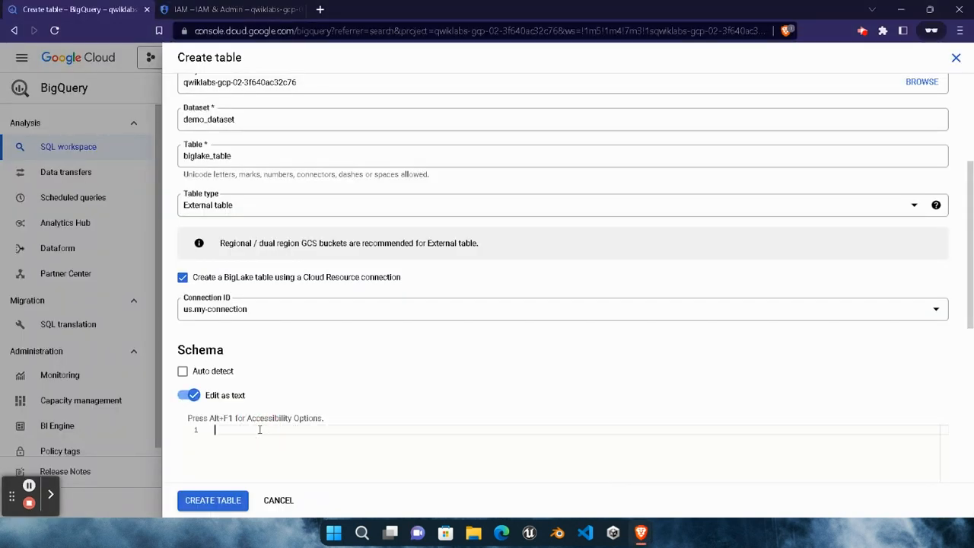
Paste the copied customer JSON schema into the schema text box and create biglake_table.
key("ctrl+v")
scroll(398, 392, "down", 3)
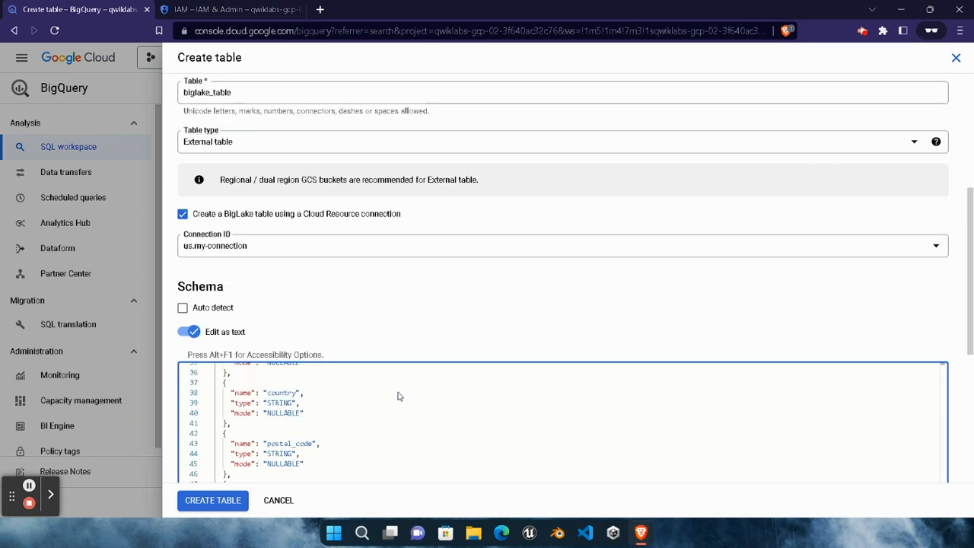
scroll(398, 392, "down", 2)
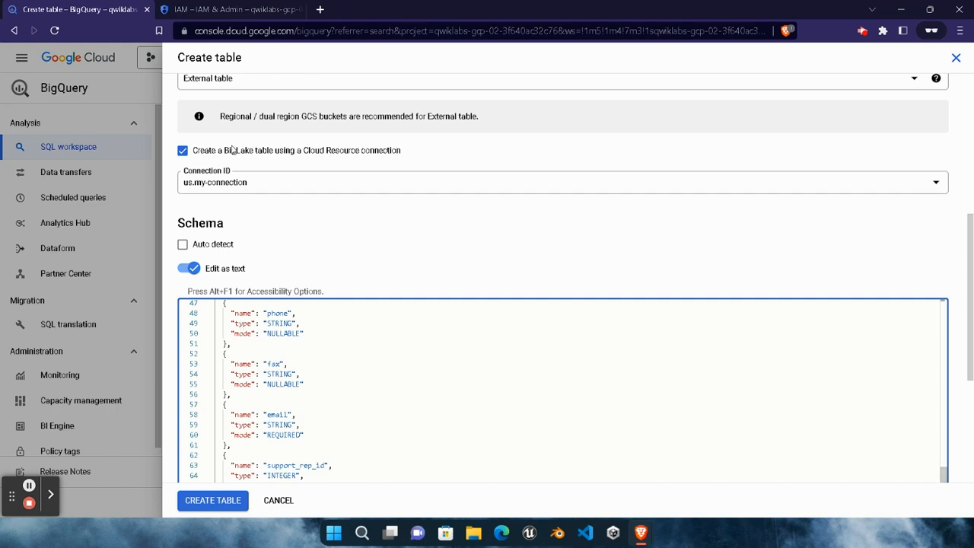
scroll(332, 242, "up", 3)
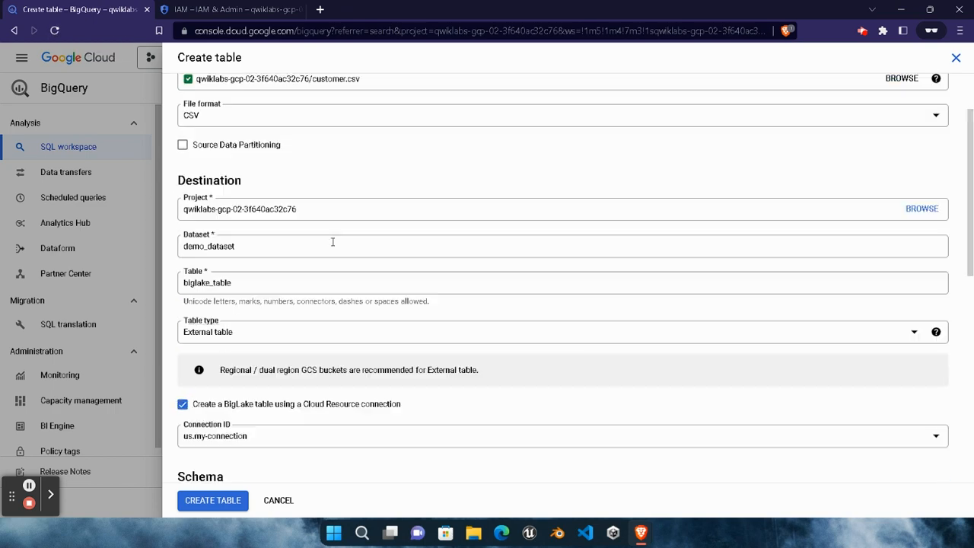
scroll(333, 242, "down", 10)
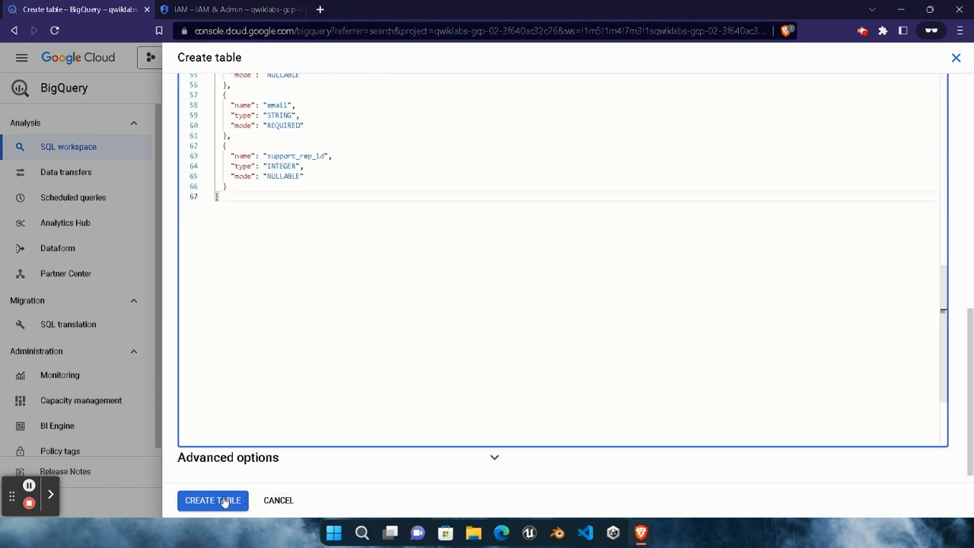
left_click(229, 500)
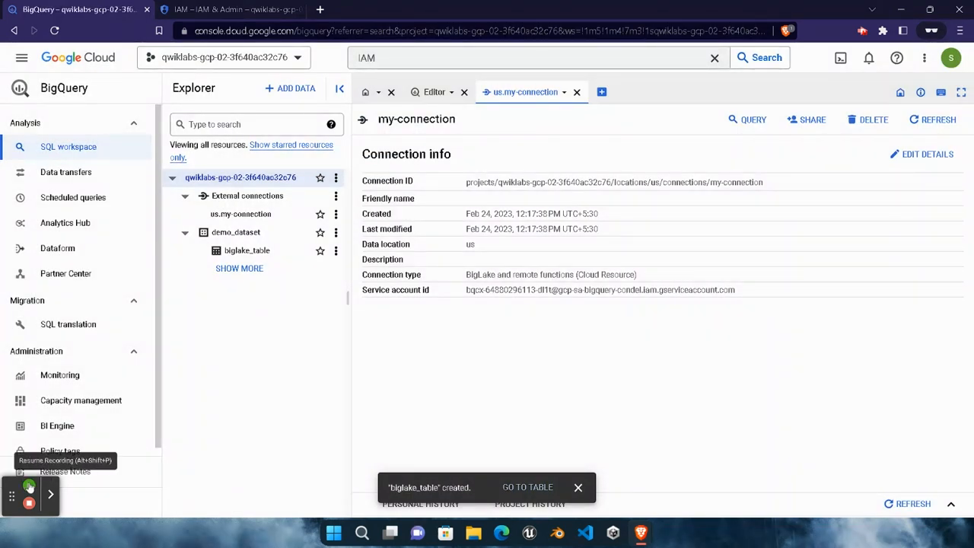
Switch to the lab guide and check the progress of the Create the BigLake table objective in Task 3.
left_click(501, 480)
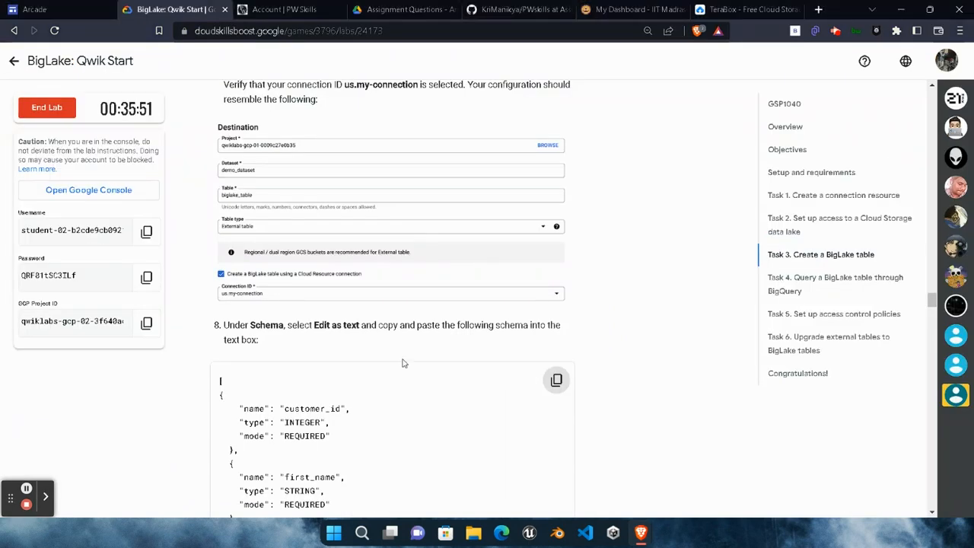
scroll(402, 363, "down", 15)
scroll(491, 386, "down", 3)
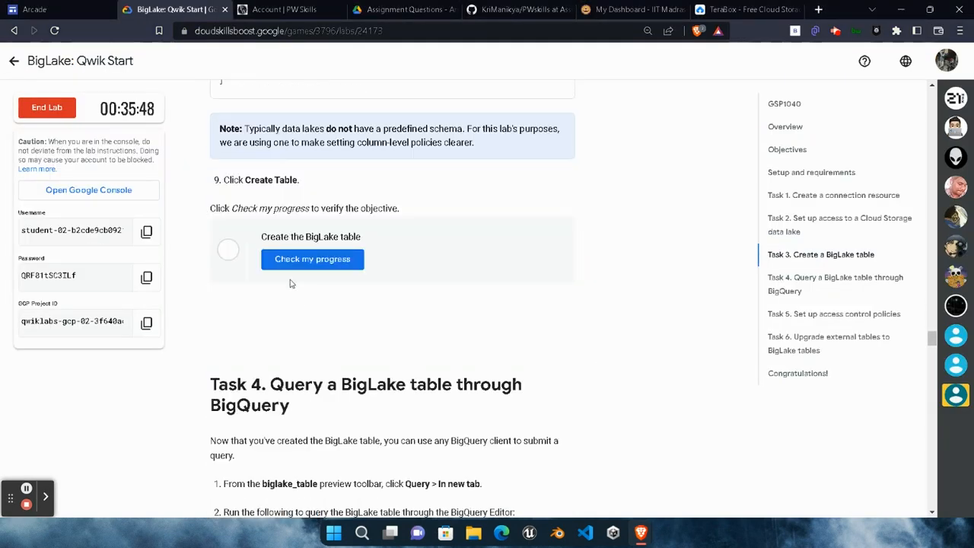
left_click(312, 258)
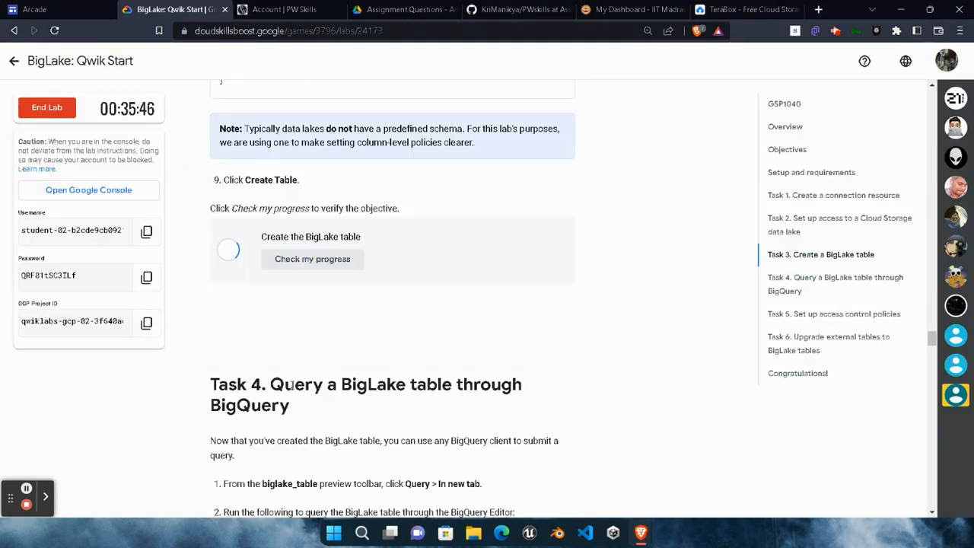
left_click_drag(307, 276, 392, 289)
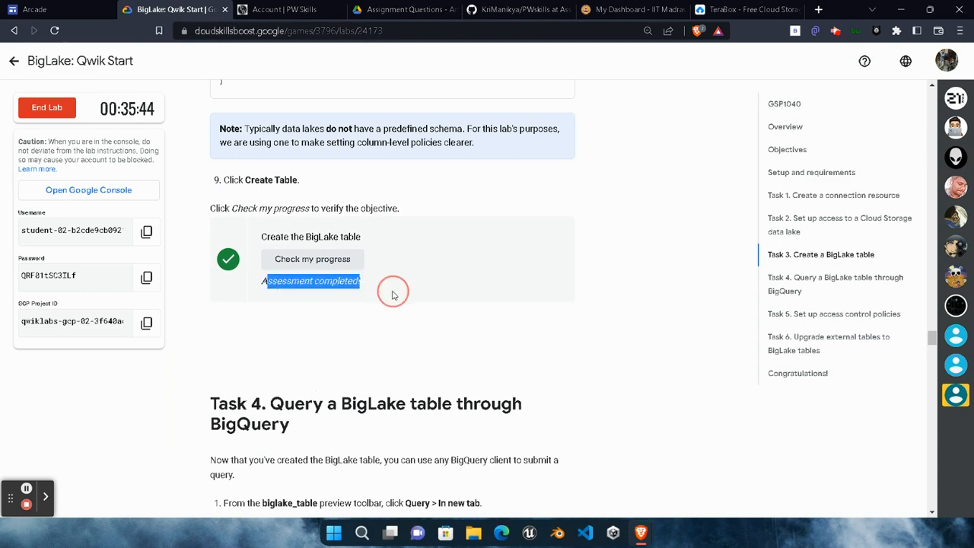
left_click(373, 363)
Go to Task 6 of the lab guide and copy the table name external_table from step 5.
scroll(372, 363, "down", 3)
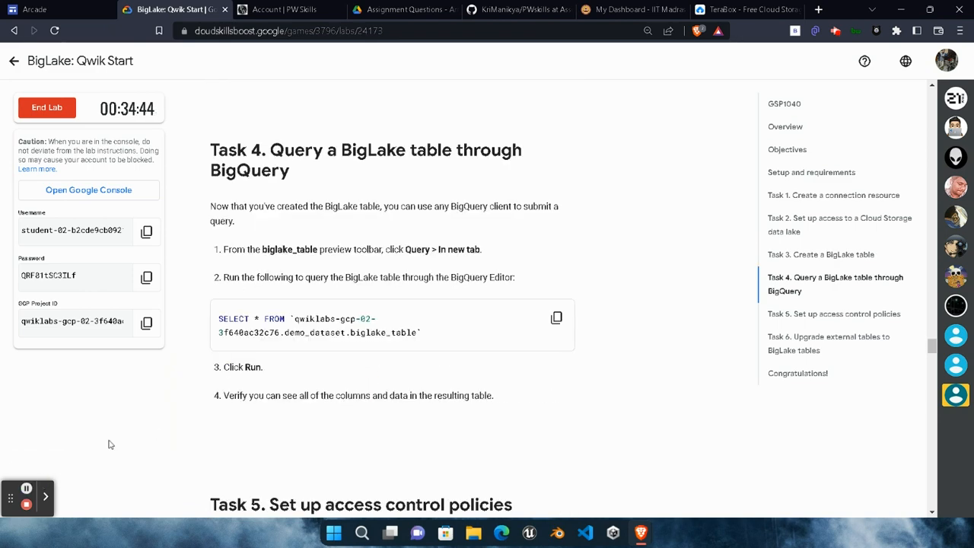
scroll(373, 375, "down", 9)
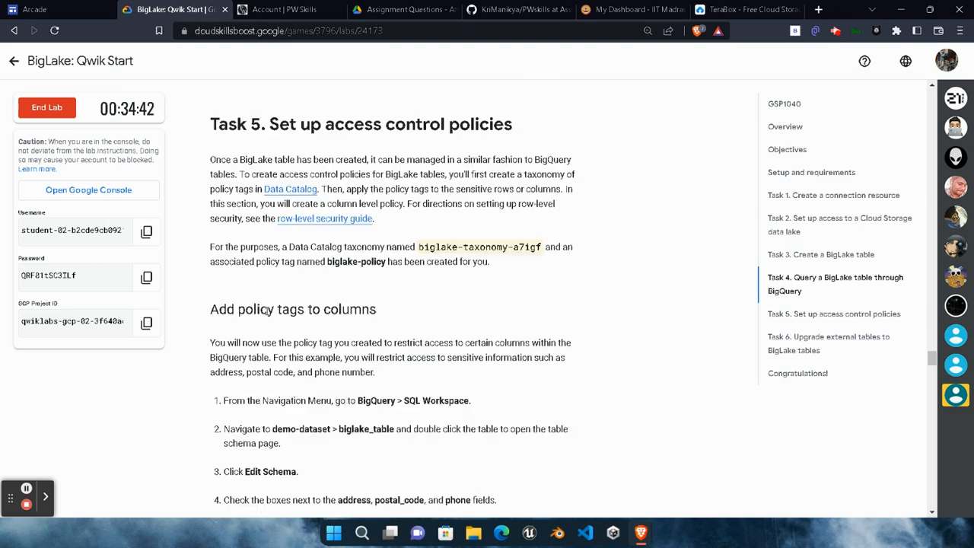
scroll(373, 374, "down", 12)
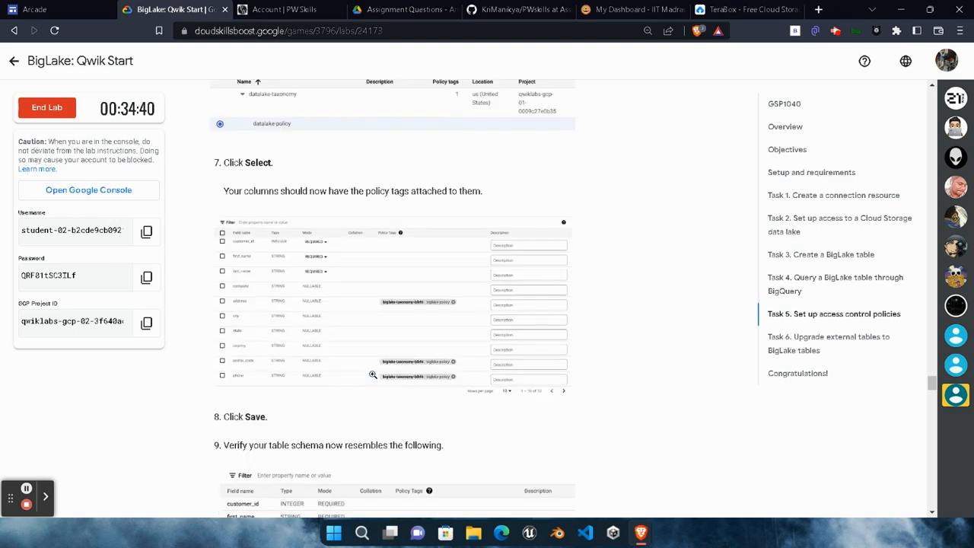
scroll(373, 378, "down", 5)
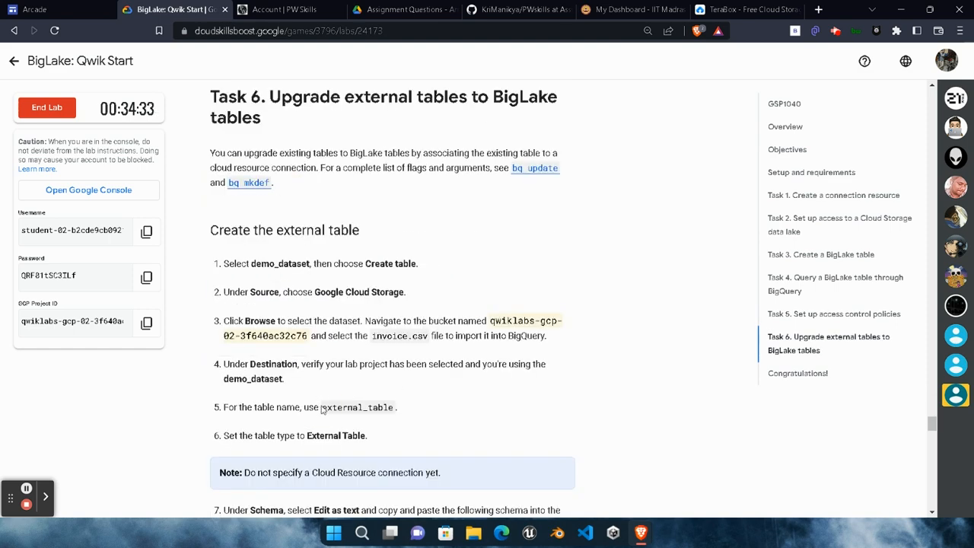
left_click_drag(322, 410, 393, 411)
key("ctrl+c")
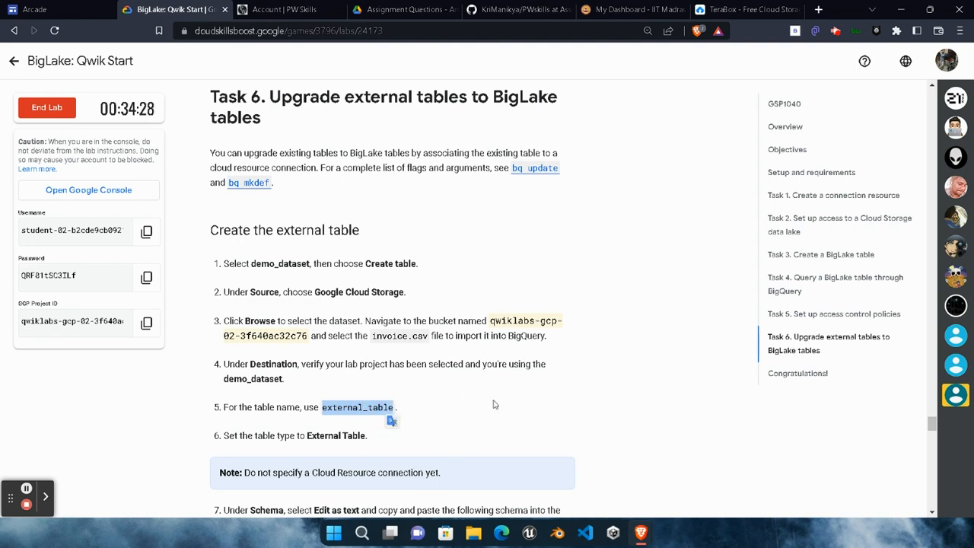
Back in BigQuery, start a new table in demo_dataset with Google Cloud Storage as its source.
mouse_move(641, 532)
left_click(764, 472)
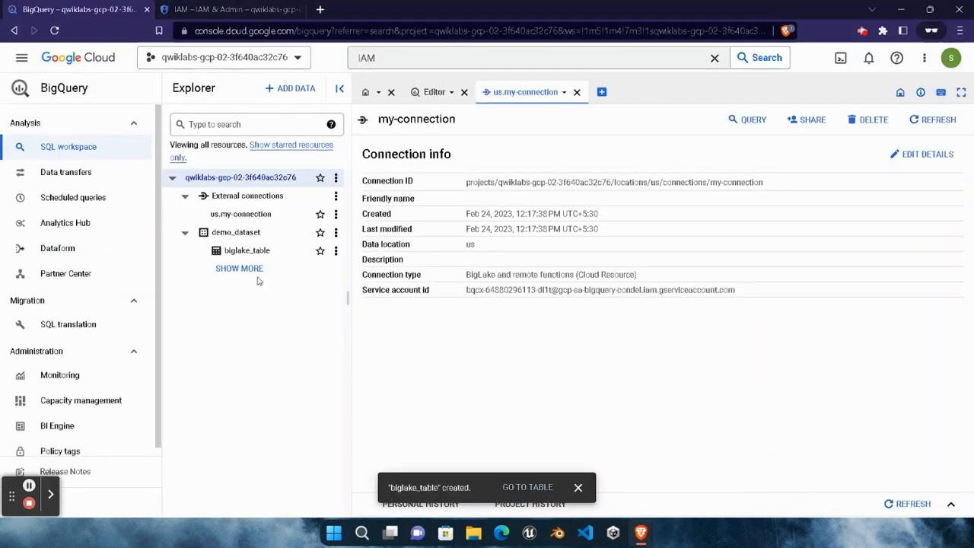
left_click(267, 236)
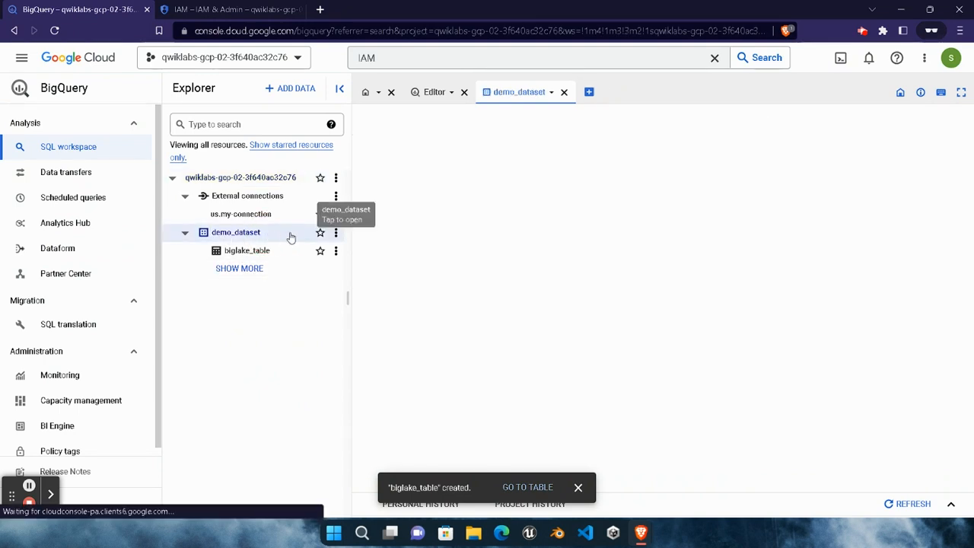
left_click(337, 236)
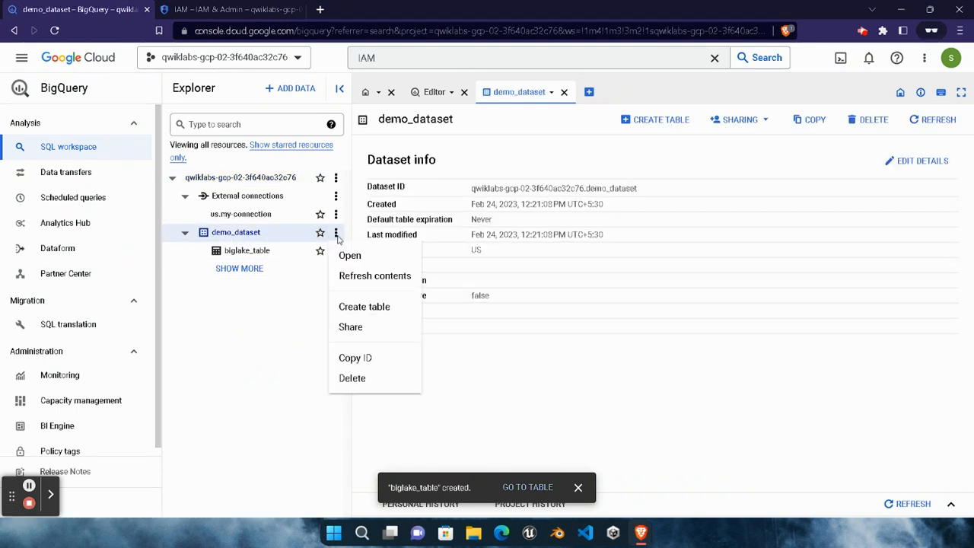
left_click(355, 312)
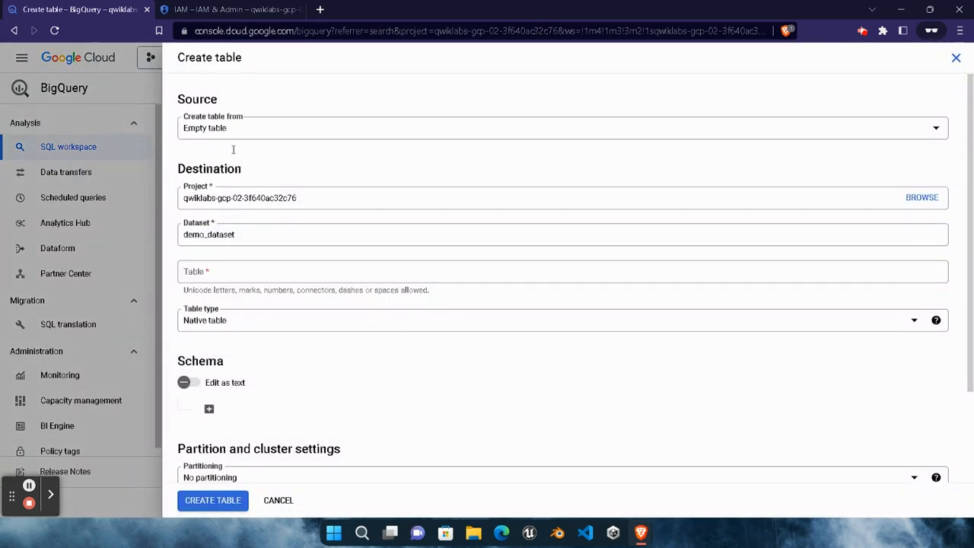
left_click(262, 135)
left_click(236, 157)
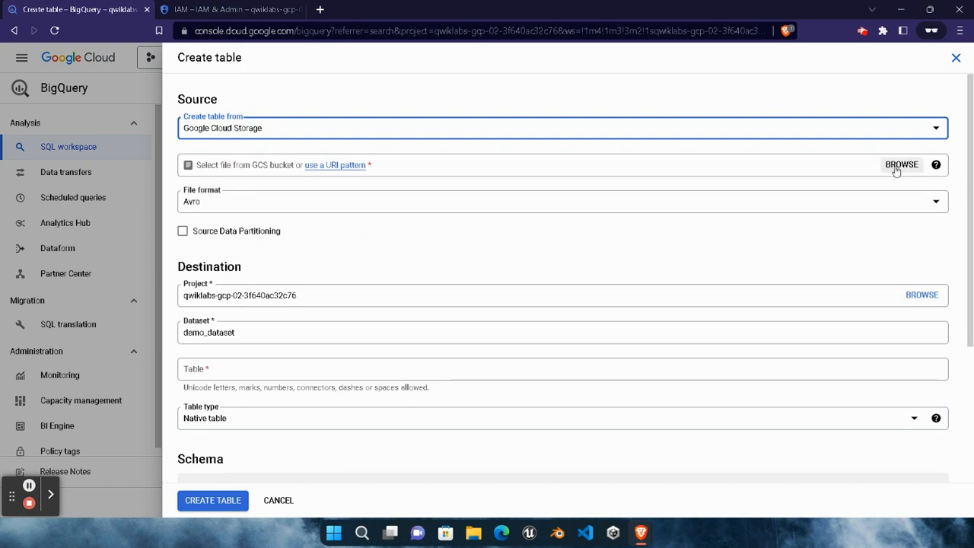
Choose invoice.csv from the lab project's bucket as the source file.
left_click(901, 165)
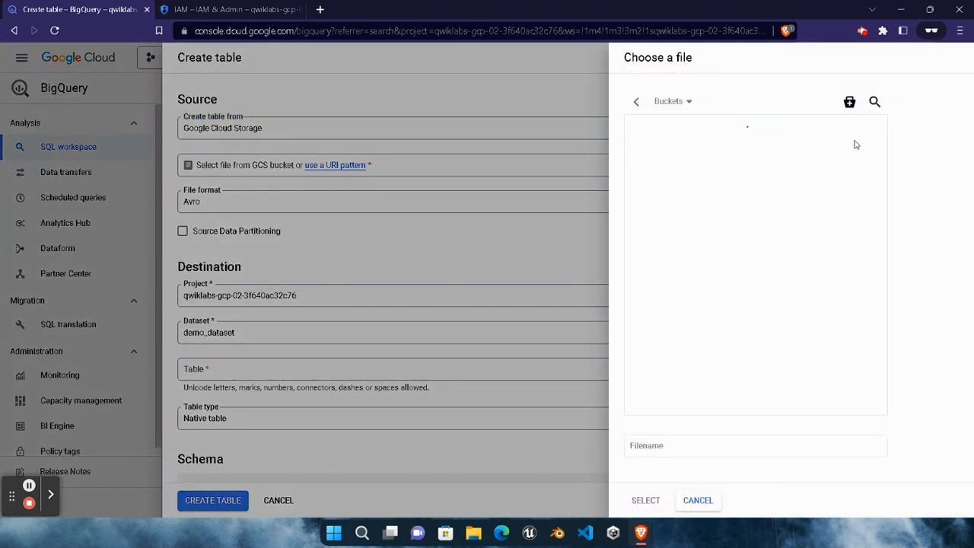
left_click(858, 127)
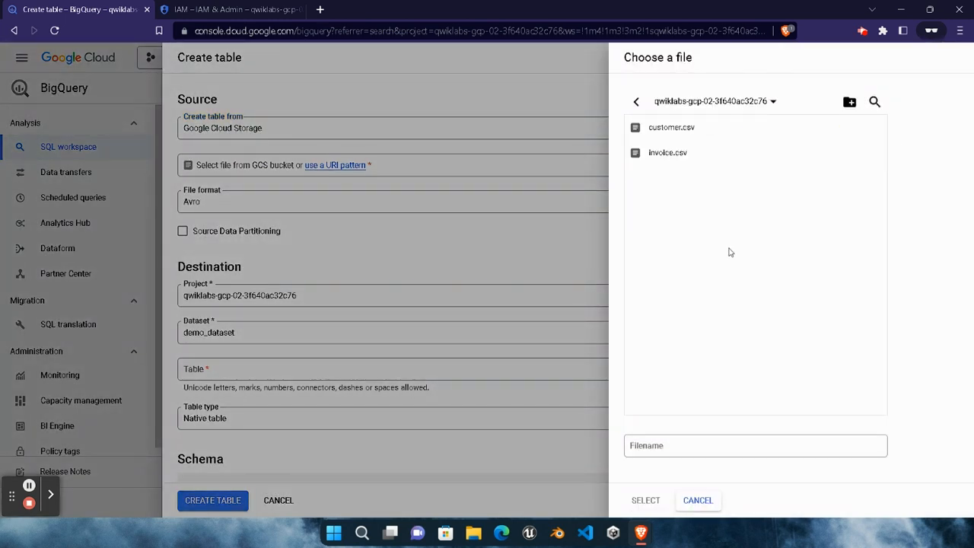
left_click(677, 155)
left_click(650, 500)
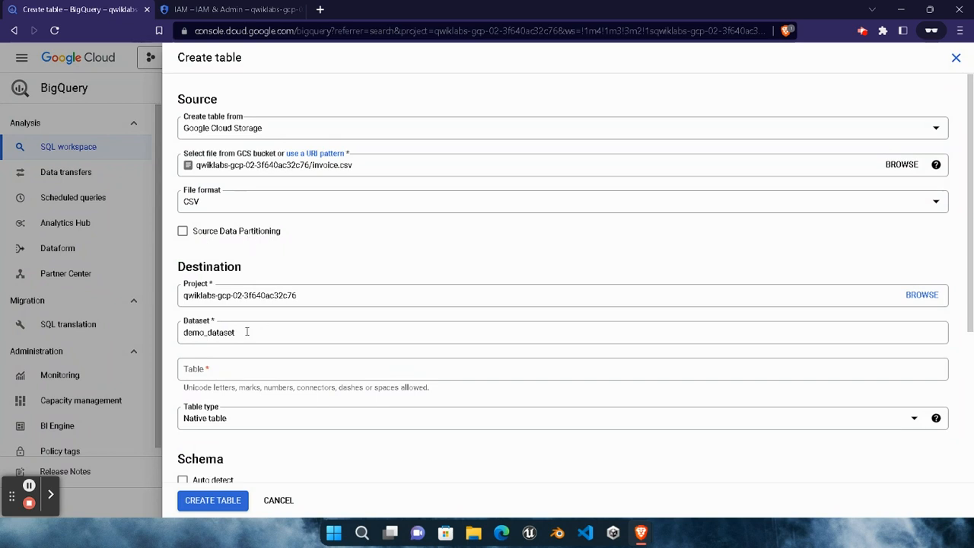
Name the table external_table and set its type to External table.
scroll(232, 312, "down", 2)
left_click(240, 242)
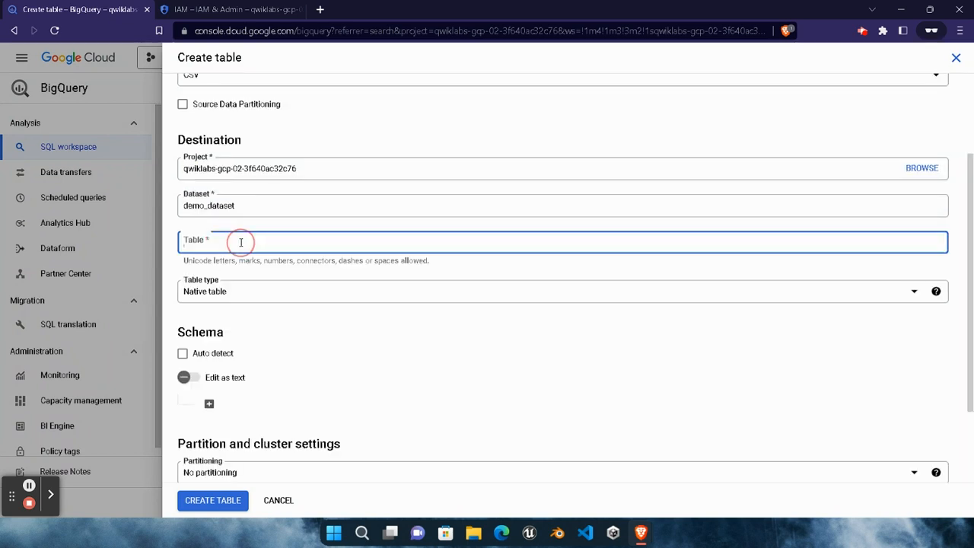
key("ctrl+v")
scroll(249, 341, "down", 1)
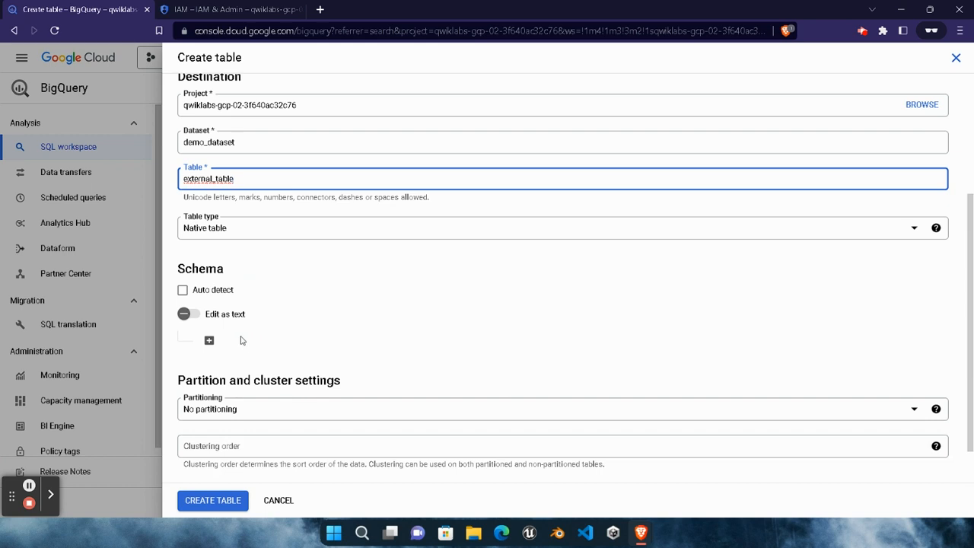
left_click(228, 228)
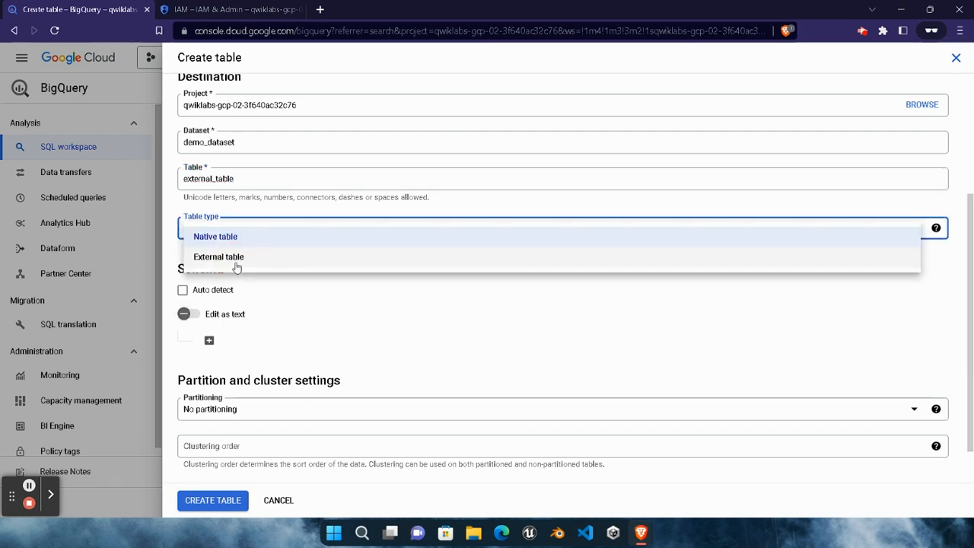
left_click(207, 259)
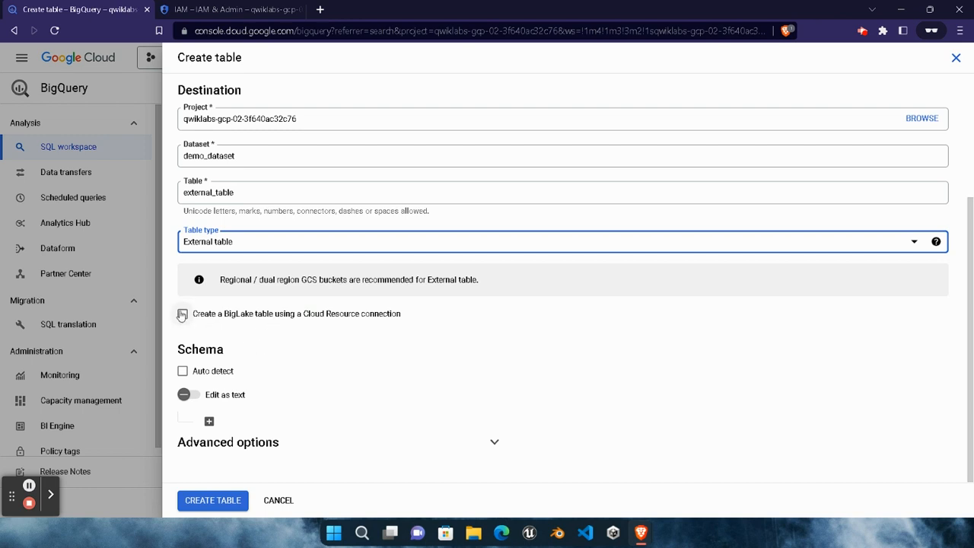
Switch the schema to Edit as text and copy the invoice JSON schema from Task 6, step 7 of the lab guide.
left_click(185, 396)
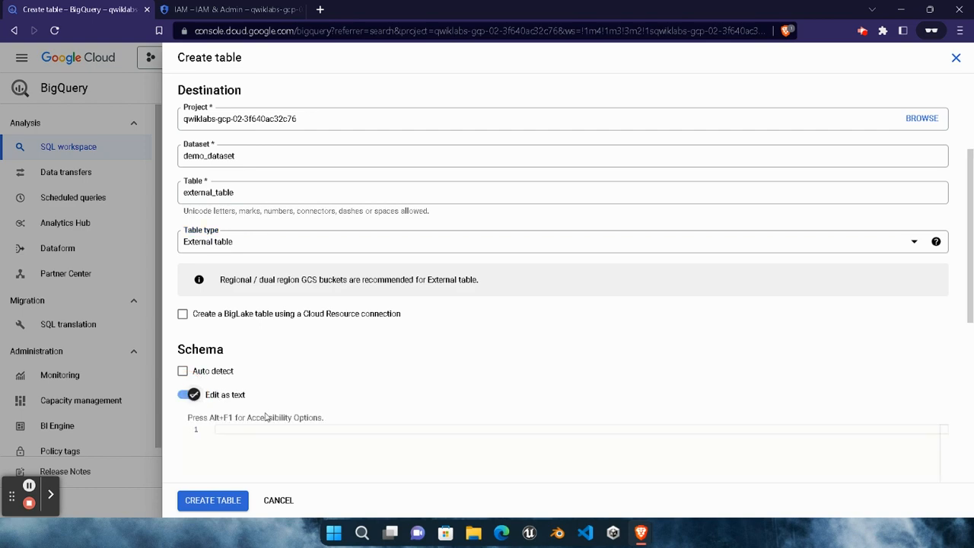
mouse_move(641, 533)
left_click(525, 465)
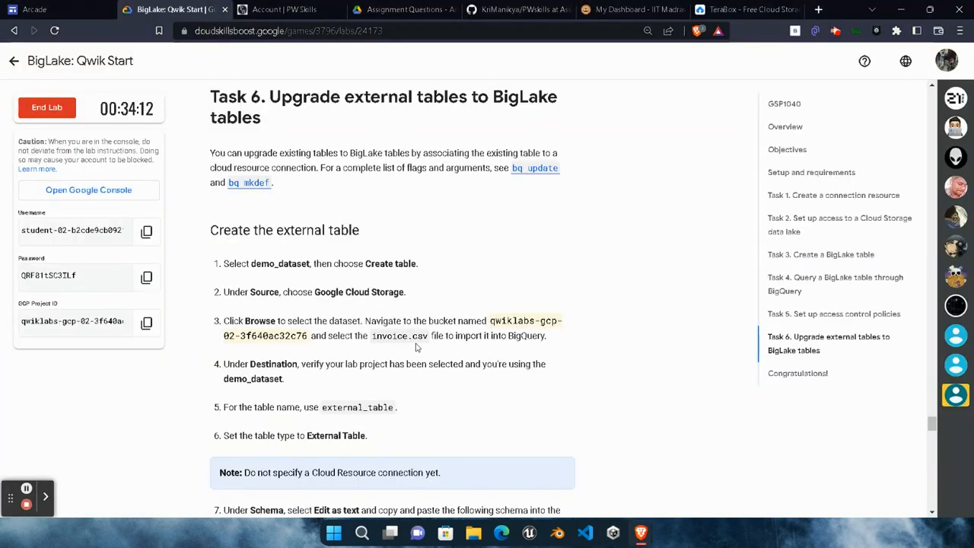
scroll(417, 351, "down", 10)
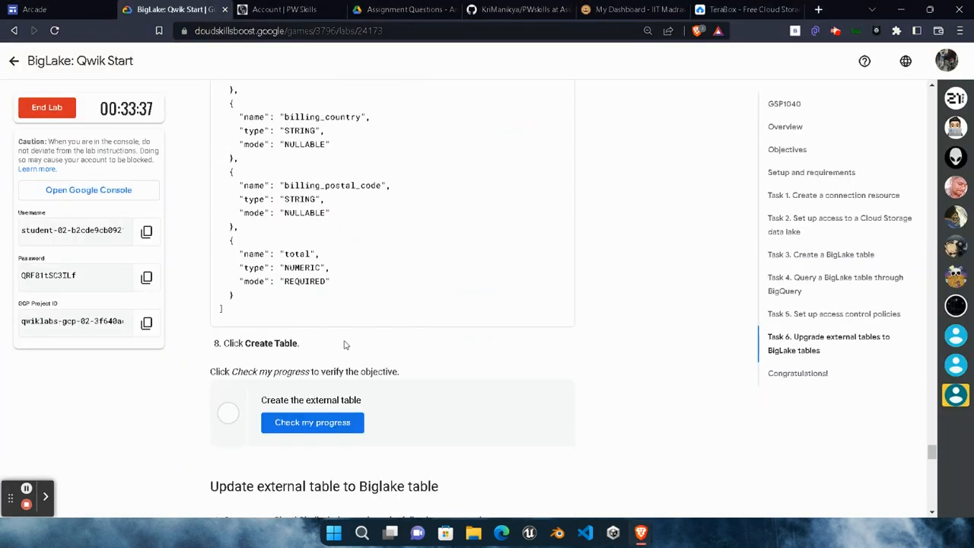
scroll(292, 339, "up", 2)
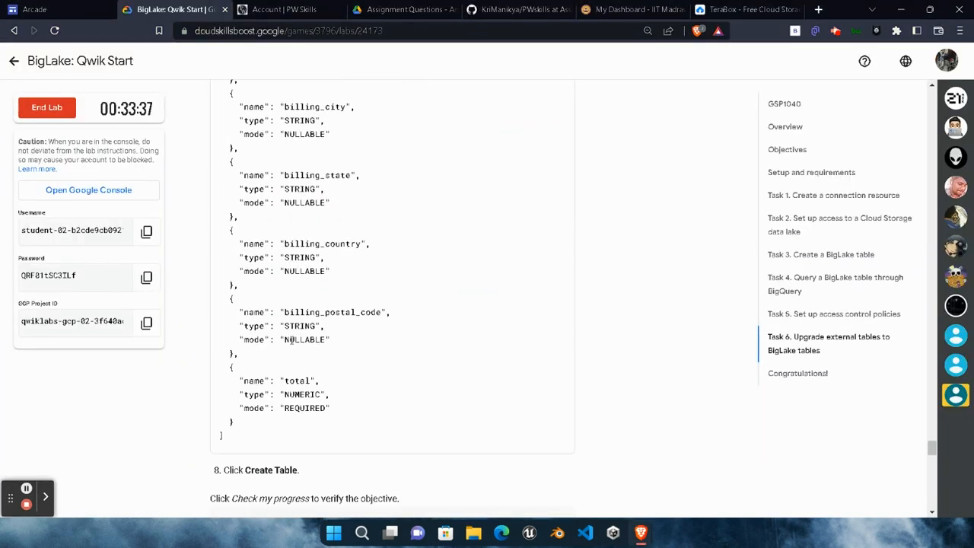
left_click_drag(240, 381, 414, 383)
left_click(413, 383)
scroll(467, 350, "up", 6)
left_click(556, 249)
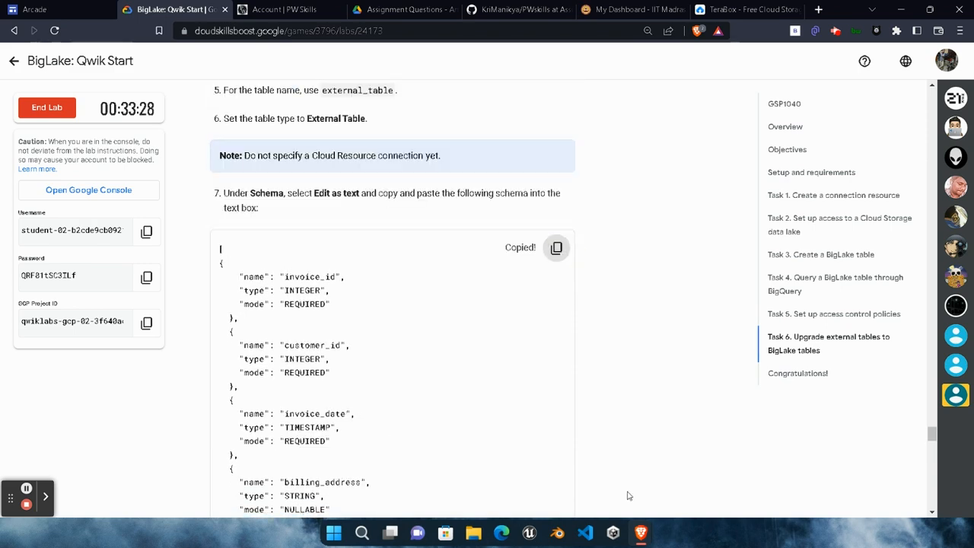
Return to the BigQuery table form, paste the invoice schema into the schema text box and create external_table.
mouse_move(641, 533)
left_click(776, 464)
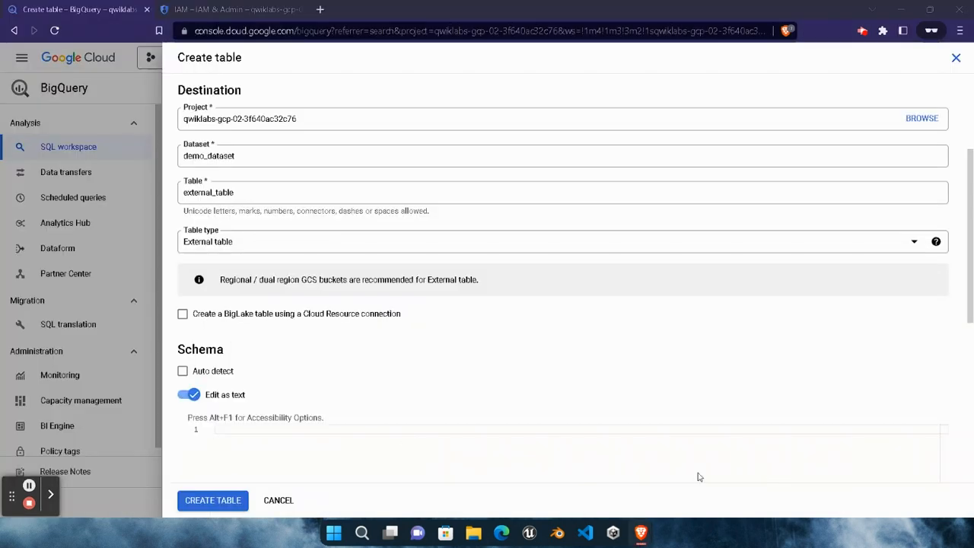
left_click(287, 433)
key("ctrl+v")
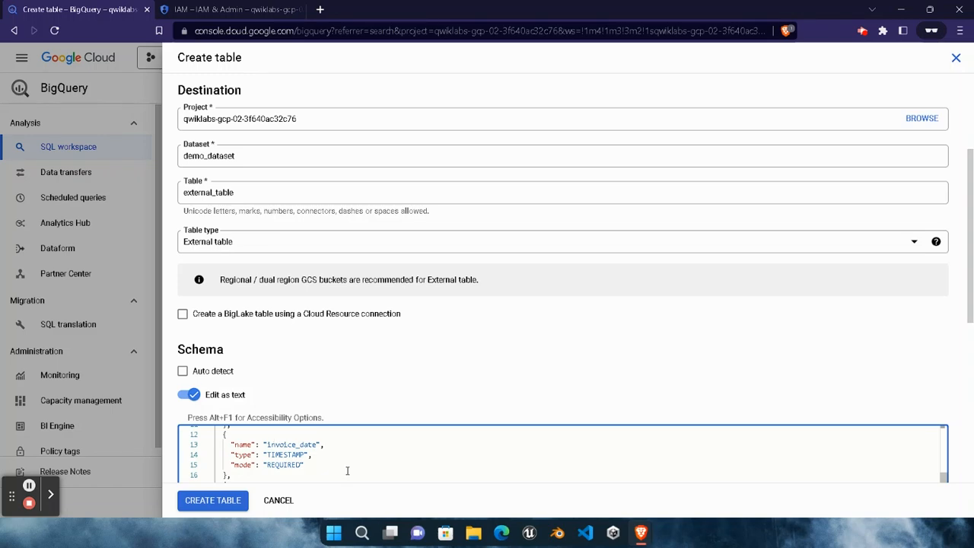
scroll(347, 472, "down", 1)
left_click(232, 500)
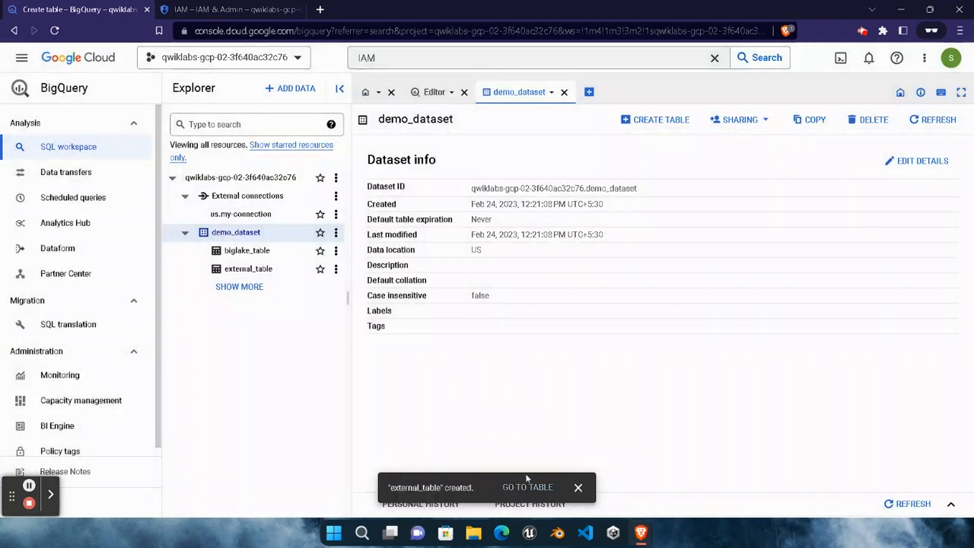
Switch to the lab guide and check progress on the Create the external table objective.
mouse_move(645, 537)
left_click(503, 460)
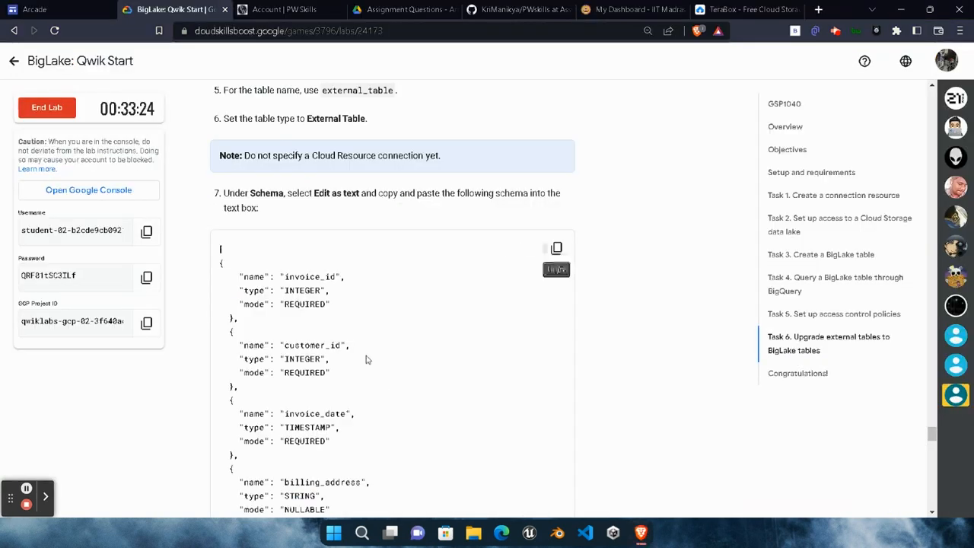
scroll(366, 359, "down", 8)
left_click(333, 361)
scroll(334, 364, "down", 2)
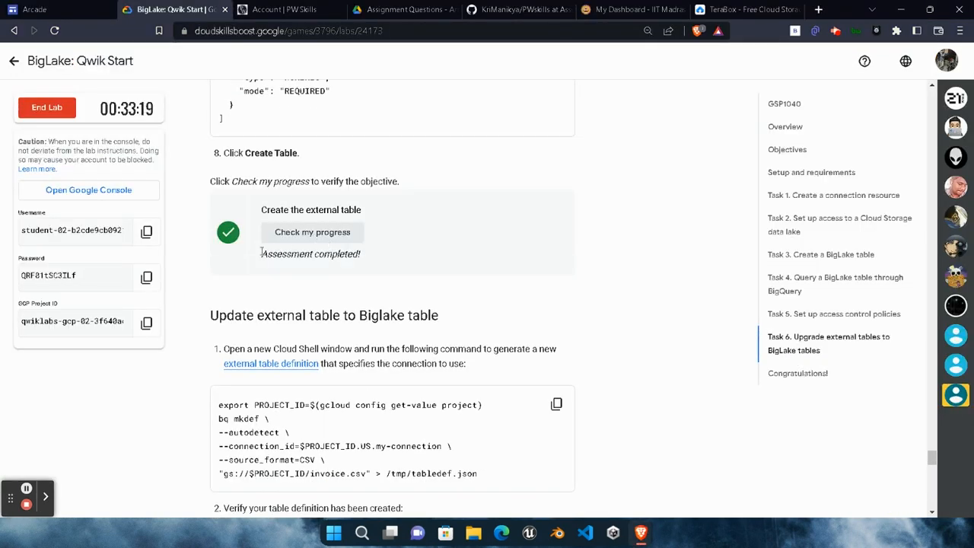
left_click_drag(262, 254, 387, 266)
left_click(435, 296)
Return to the BigQuery console and start a Cloud Shell session, dismissing its introduction and the session details tip.
scroll(436, 296, "down", 7)
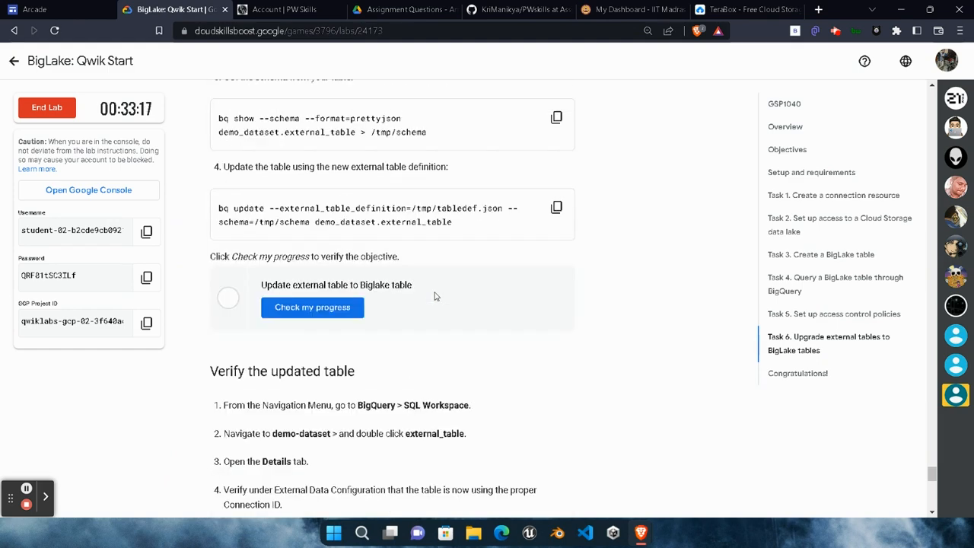
scroll(436, 296, "up", 3)
scroll(436, 296, "up", 2)
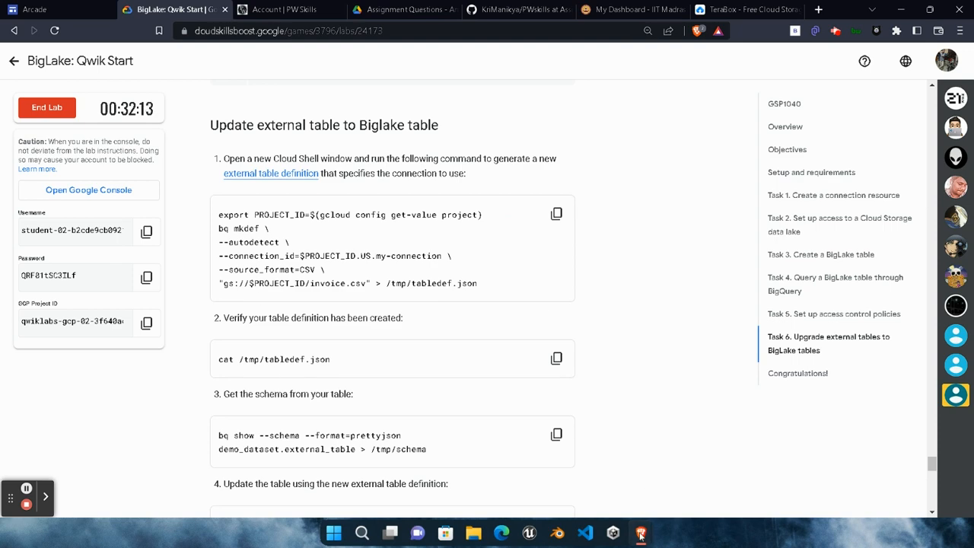
mouse_move(641, 533)
left_click(744, 460)
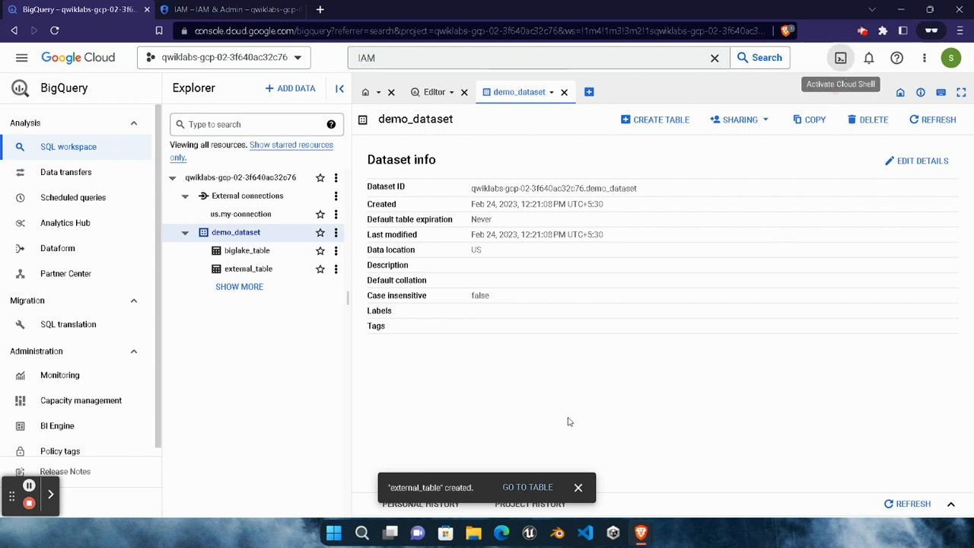
left_click(578, 488)
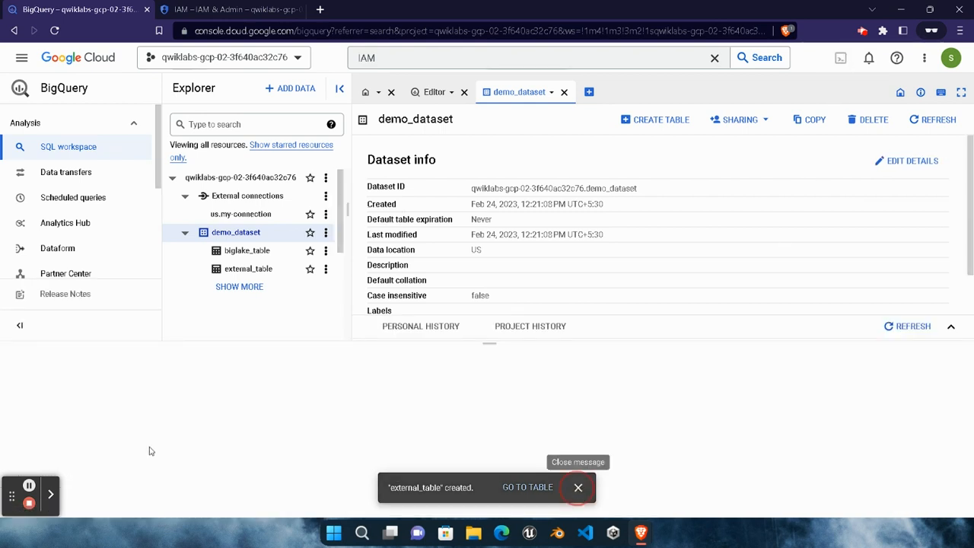
left_click(29, 489)
left_click(29, 489)
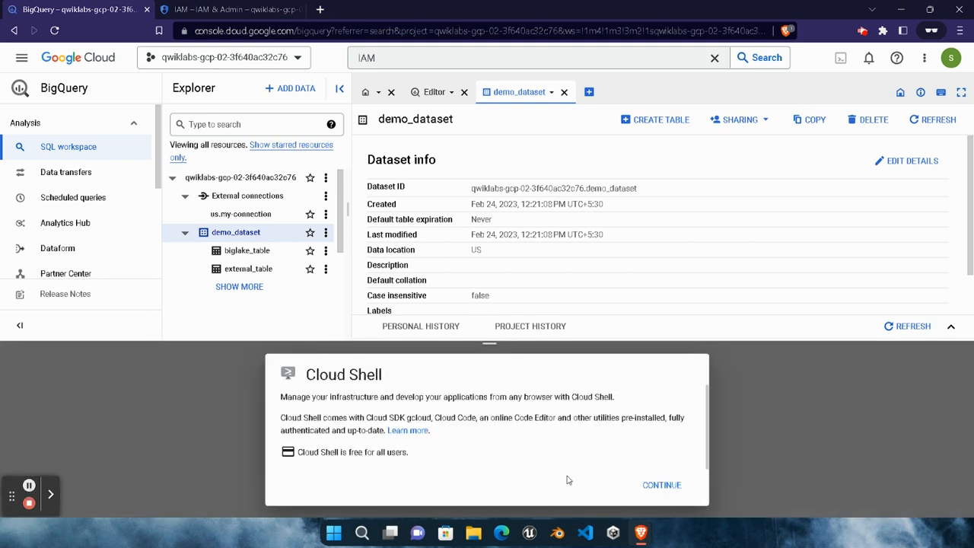
left_click(657, 490)
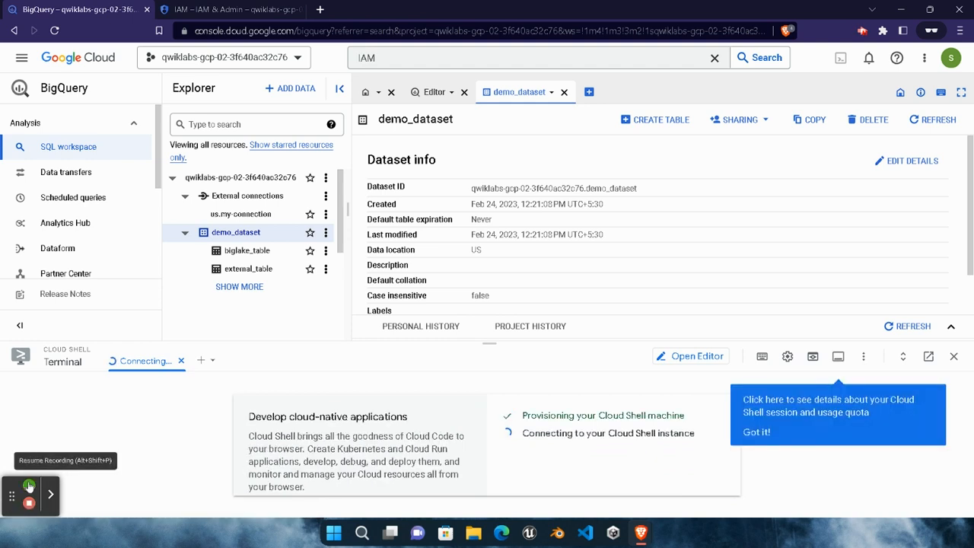
left_click(756, 432)
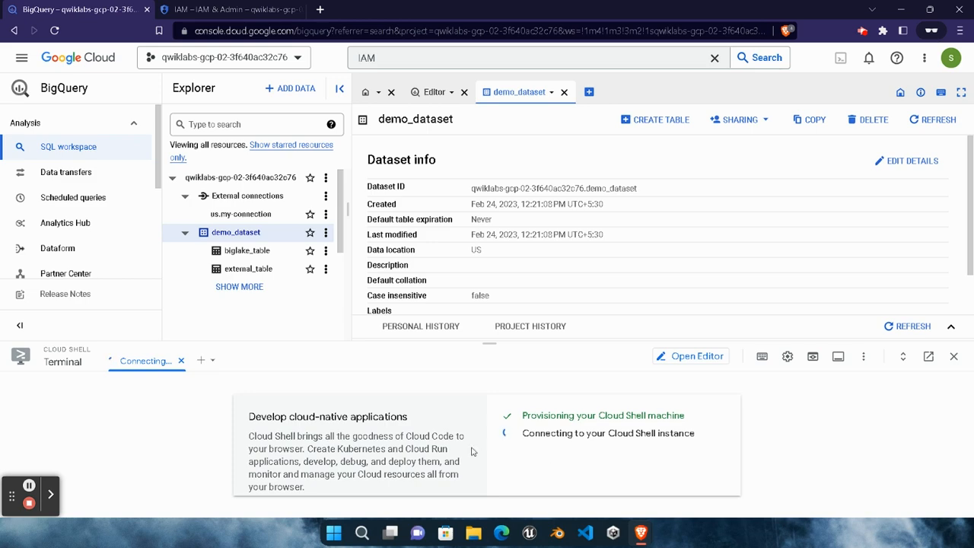
mouse_move(641, 533)
left_click(492, 420)
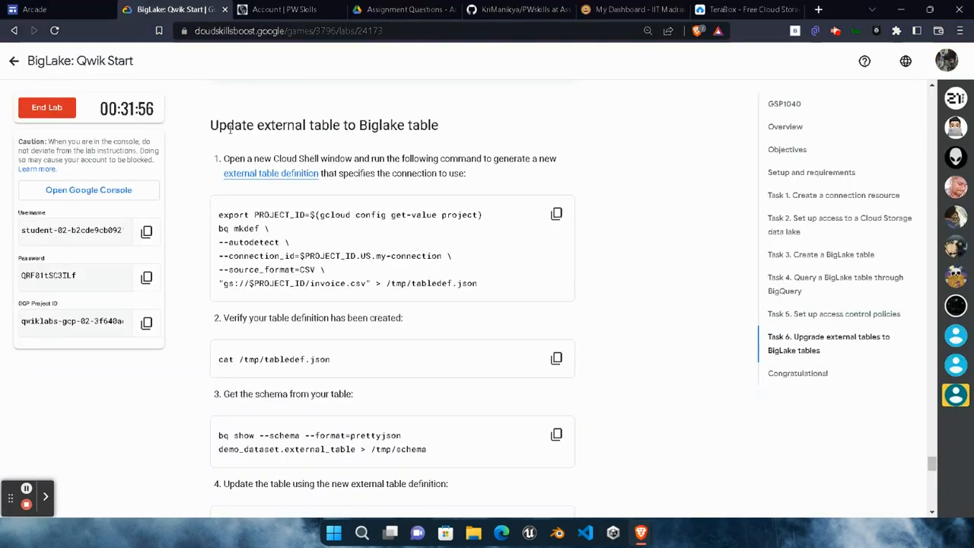
left_click(561, 220)
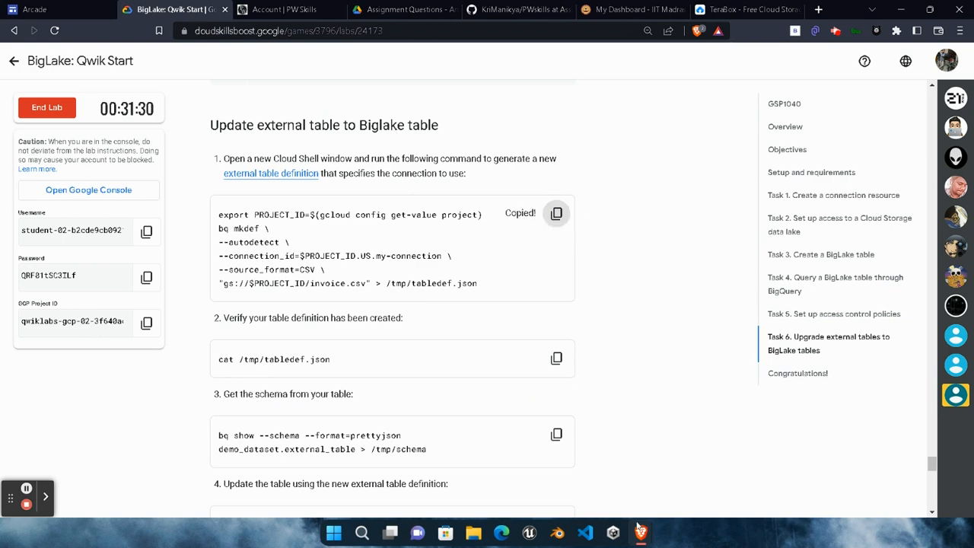
mouse_move(640, 532)
left_click(740, 480)
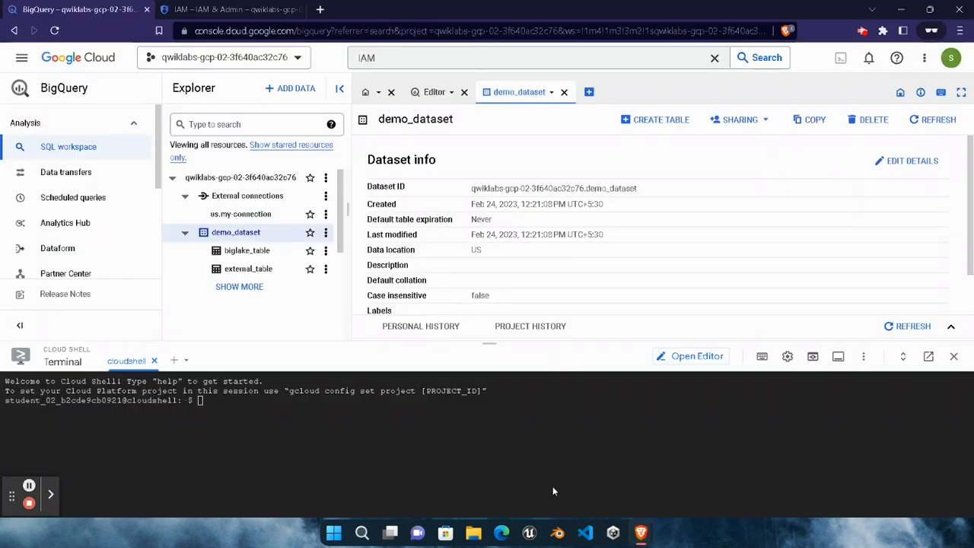
left_click(331, 428)
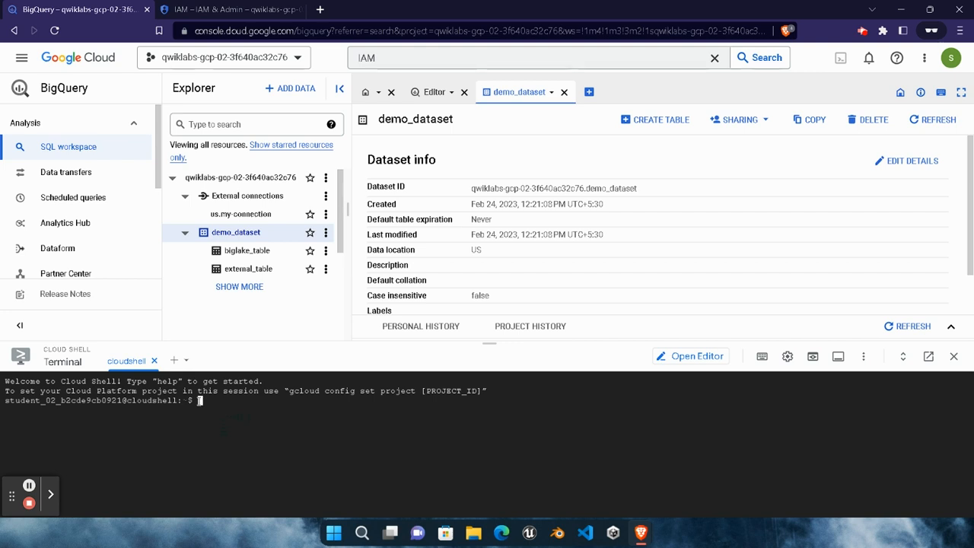
left_click_drag(204, 401, 344, 411)
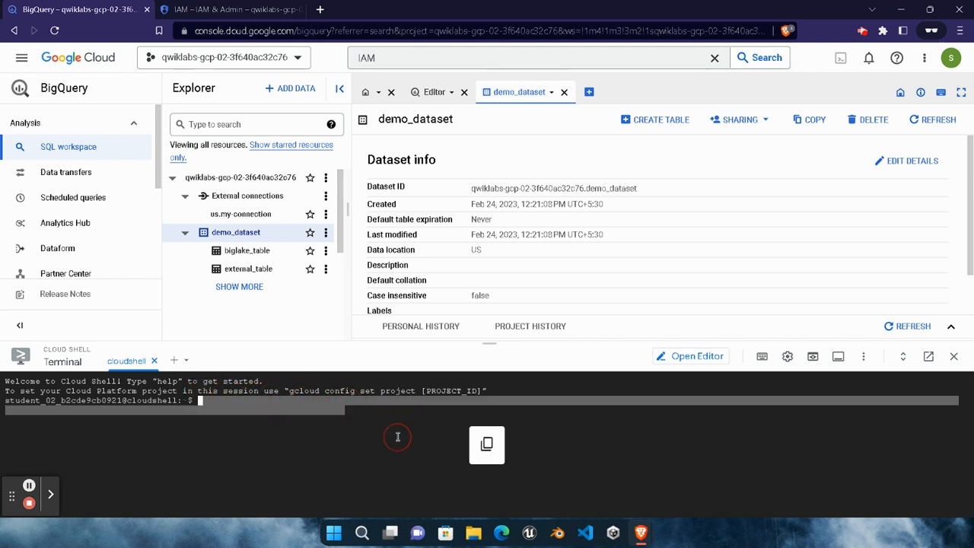
left_click(395, 448)
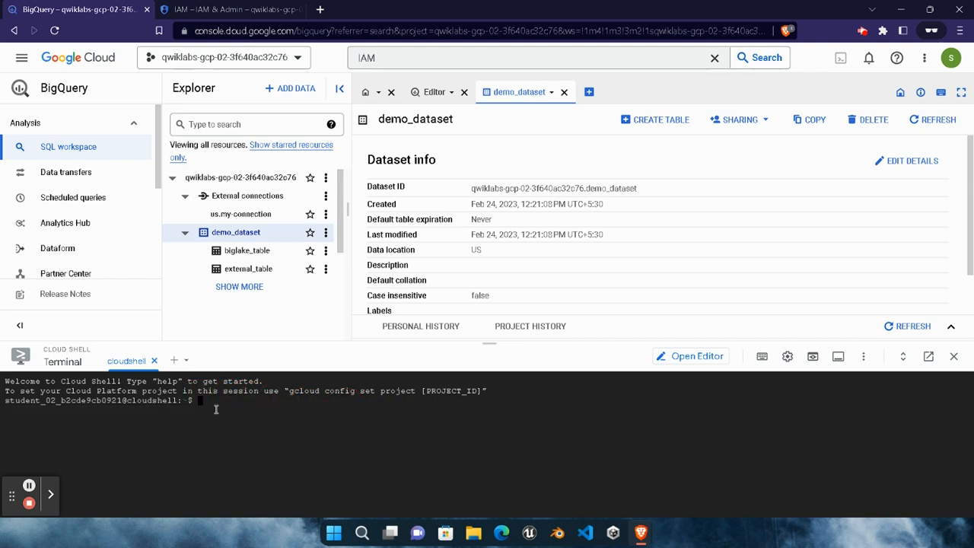
left_click_drag(203, 404, 335, 406)
left_click(341, 443)
left_click_drag(112, 401, 263, 410)
left_click(265, 409)
Set the Cloud Shell project with gcloud config set project and the lab guide's GCP Project ID, authorizing Cloud Shell.
key("BackSpace")
key("BackSpace")
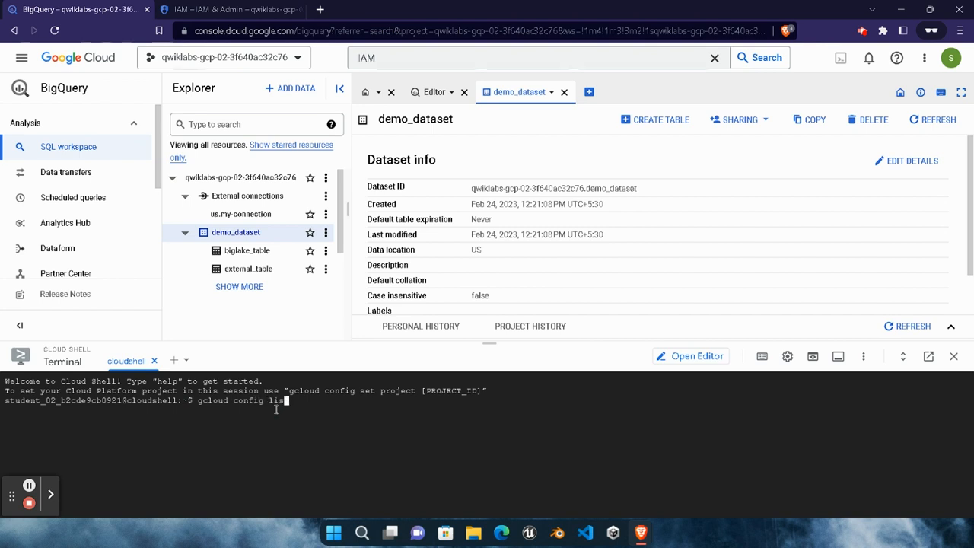
type("t project")
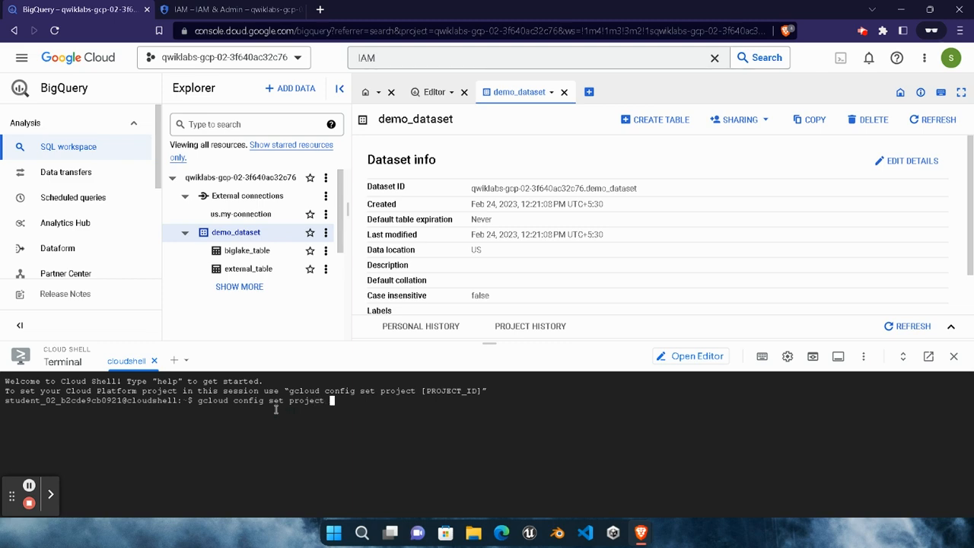
mouse_move(641, 533)
left_click(504, 492)
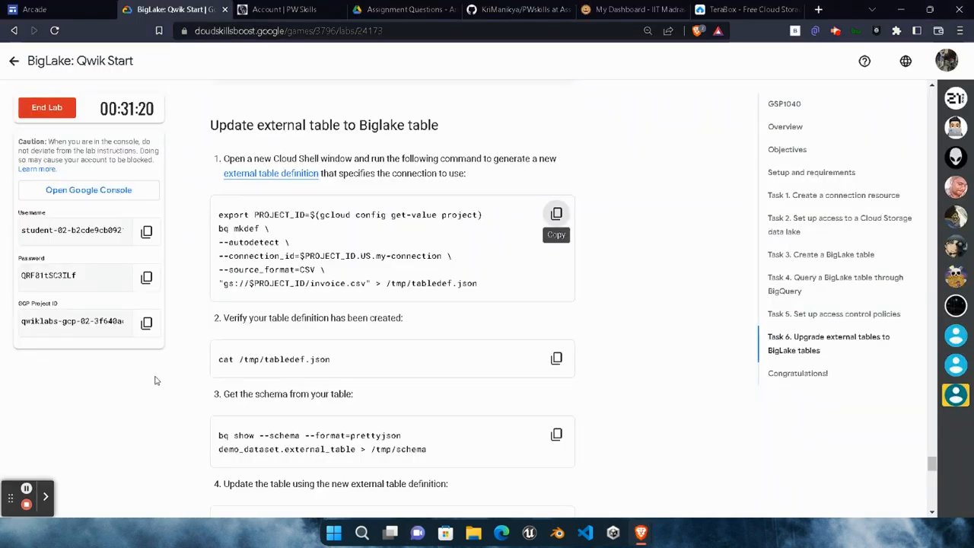
left_click(146, 322)
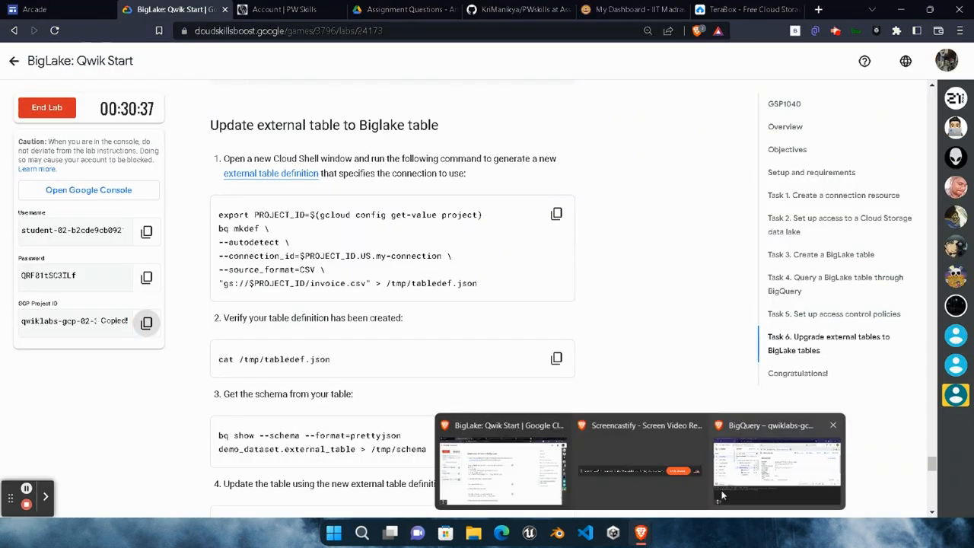
left_click(784, 468)
key("ctrl+v")
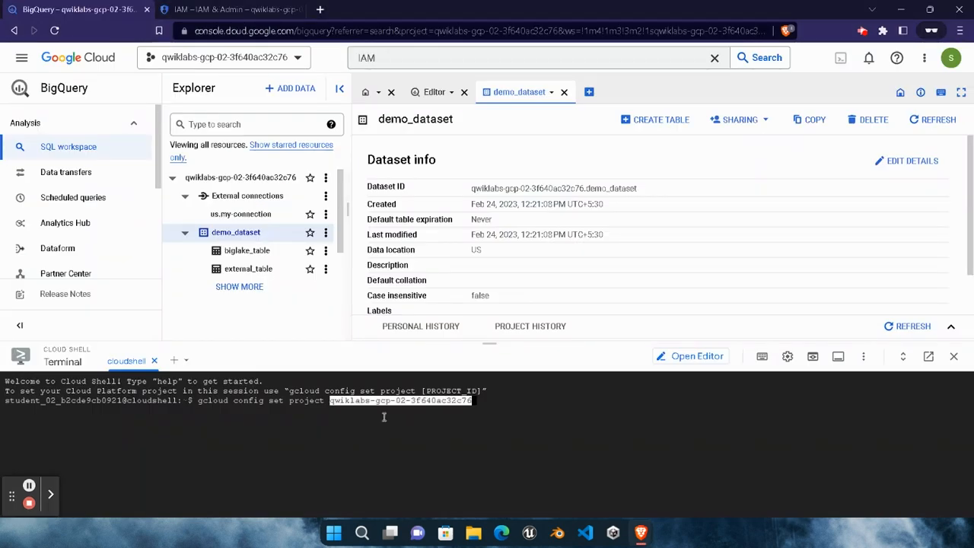
key("Return")
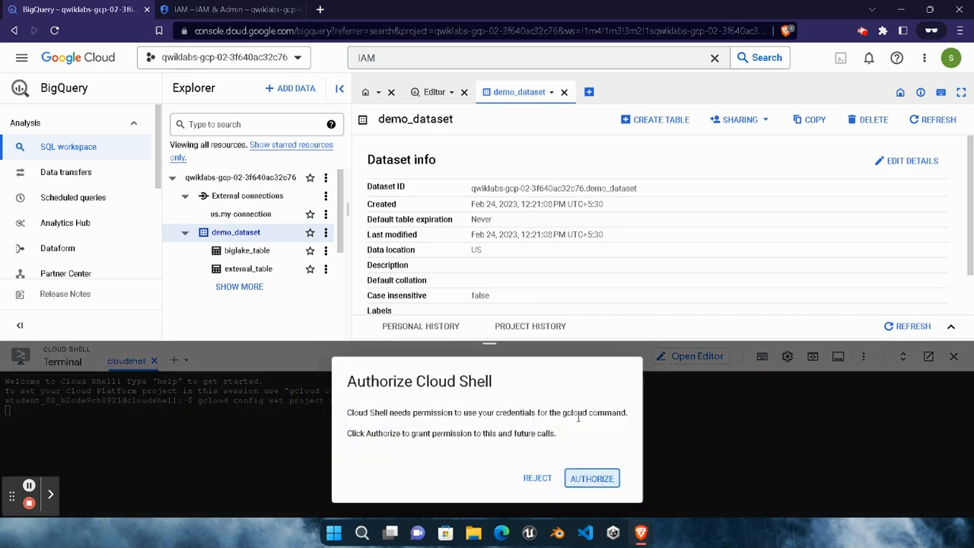
left_click(586, 480)
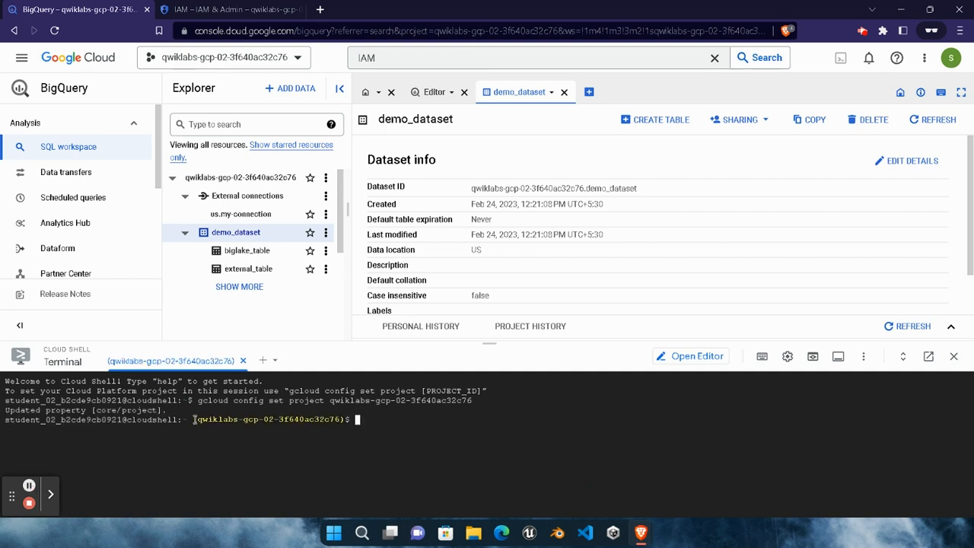
left_click_drag(194, 420, 347, 437)
left_click(350, 432)
Copy the bq mkdef commands from the lab guide and run them in Cloud Shell to generate /tmp/tabledef.json using my-connection.
mouse_move(641, 533)
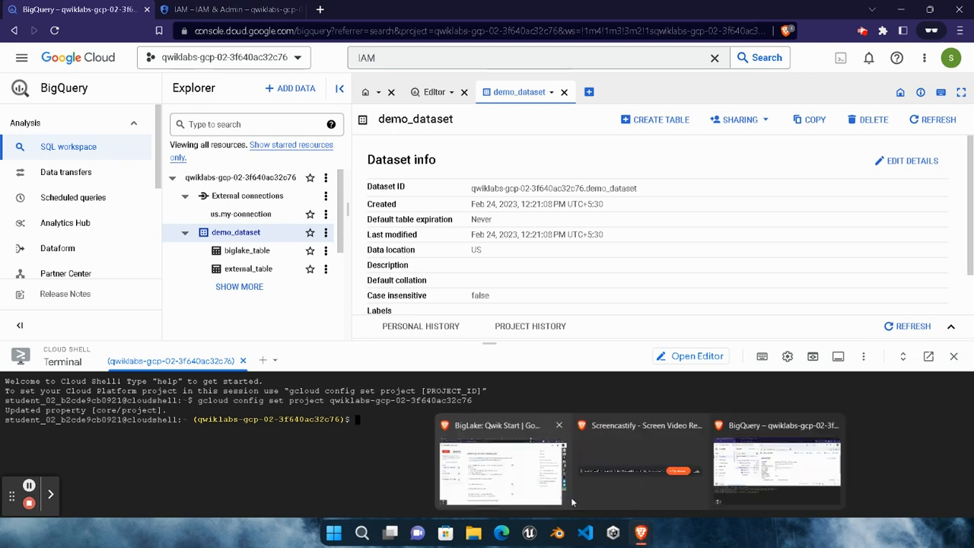
left_click(533, 472)
left_click(556, 214)
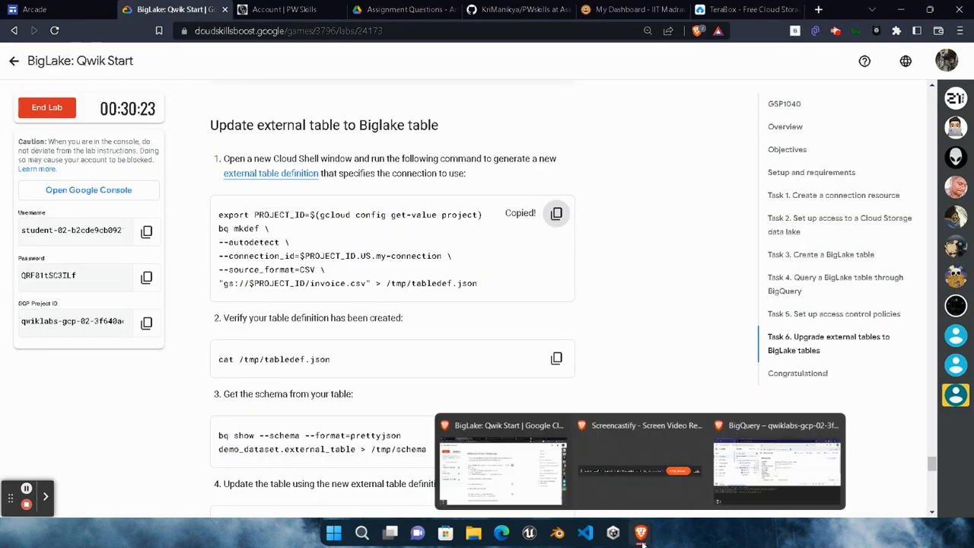
left_click(768, 465)
key("ctrl+v")
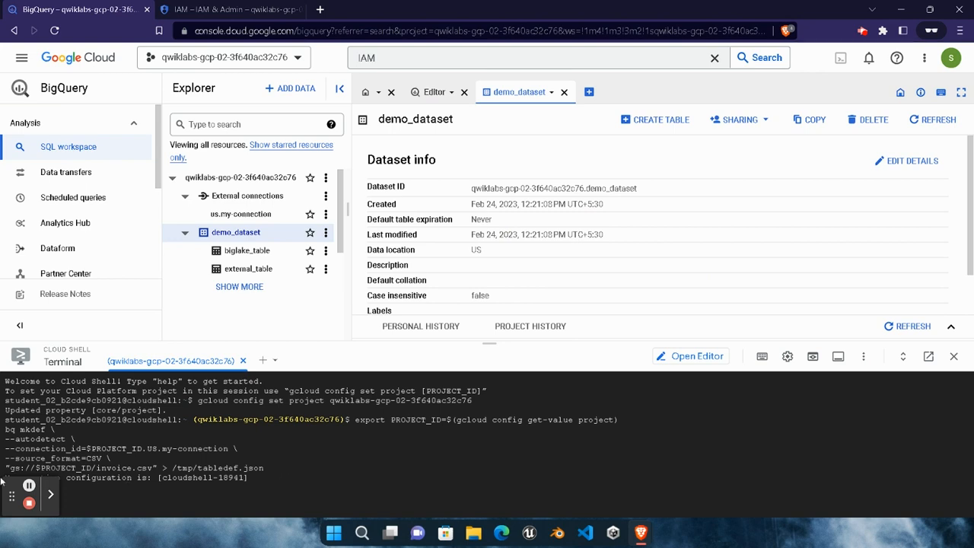
Copy the bq show command from the lab guide and run it to save the demo_dataset.external_table schema to /tmp/schema.
mouse_move(641, 533)
left_click(521, 426)
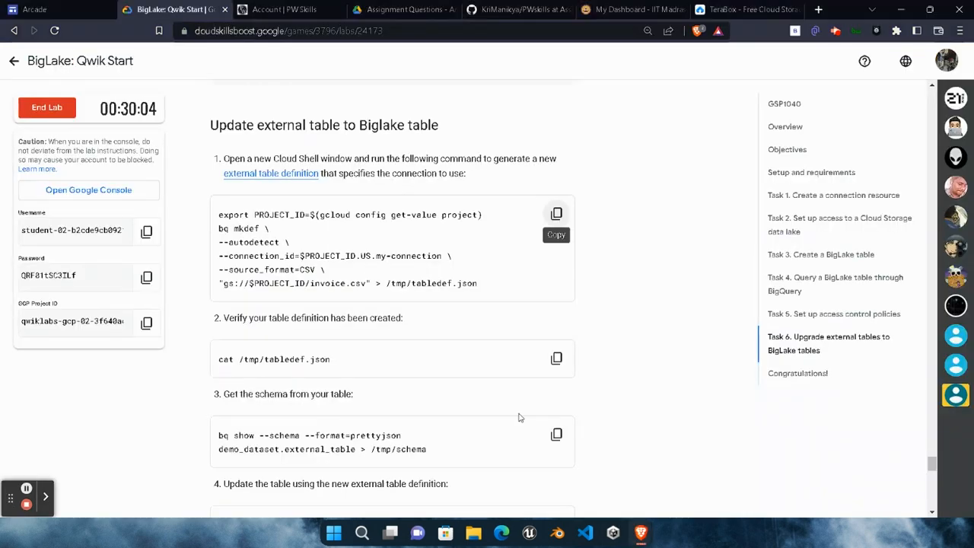
left_click(556, 434)
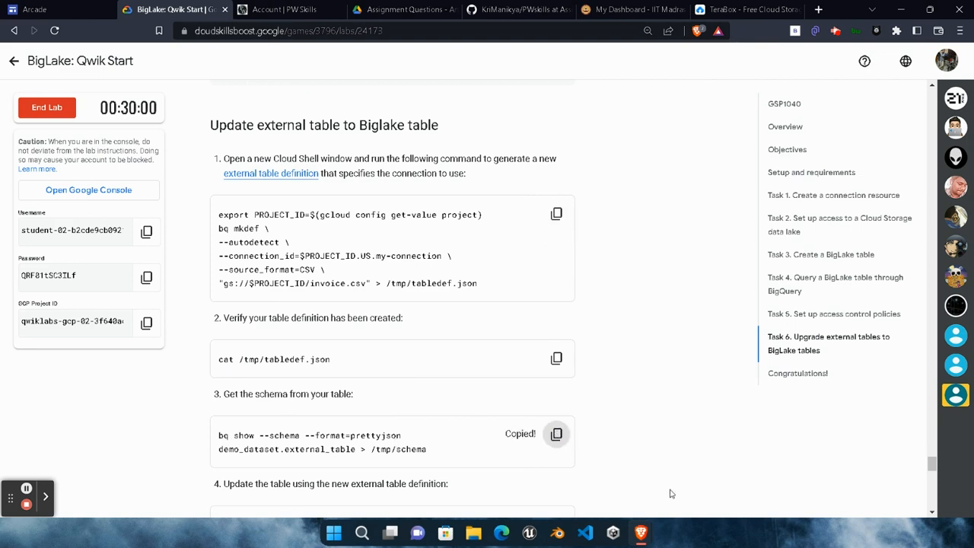
mouse_move(641, 533)
left_click(883, 399)
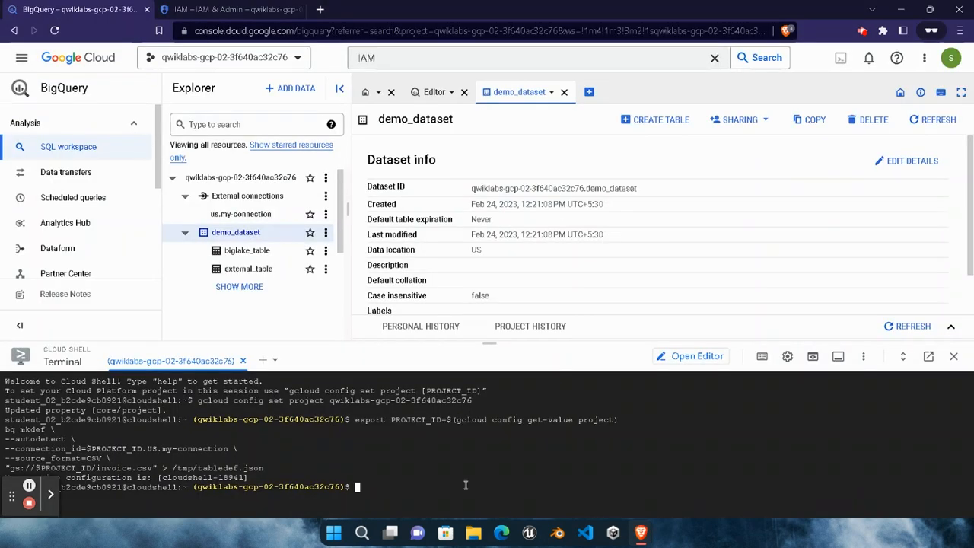
key("ctrl+v")
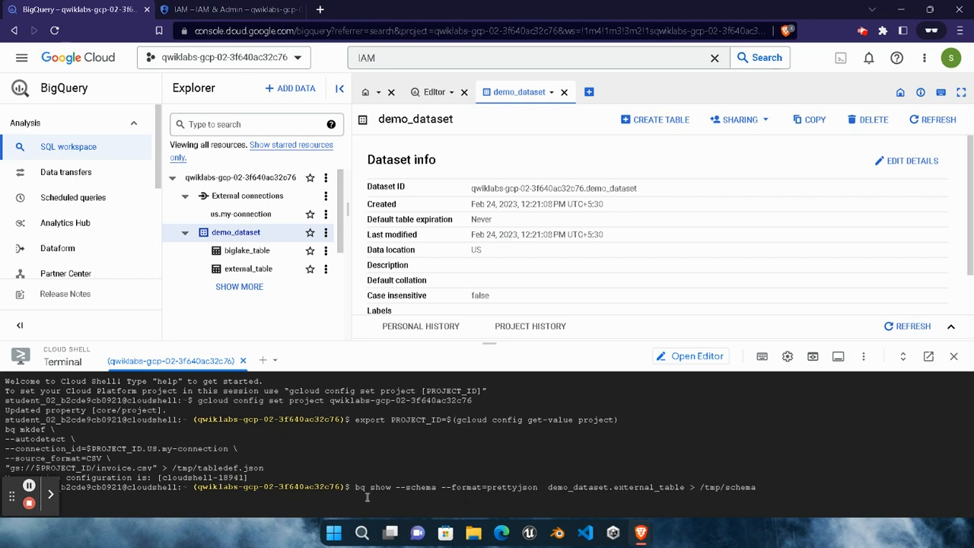
Copy the lab guide's bq update command and run it to update demo_dataset.external_table with /tmp/tabledef.json and /tmp/schema.
mouse_move(641, 533)
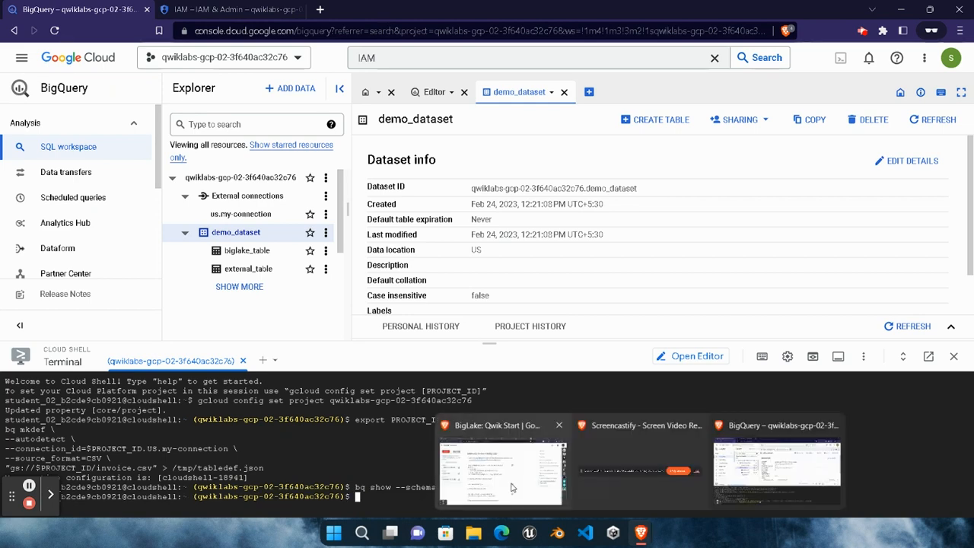
left_click(549, 450)
scroll(540, 450, "down", 2)
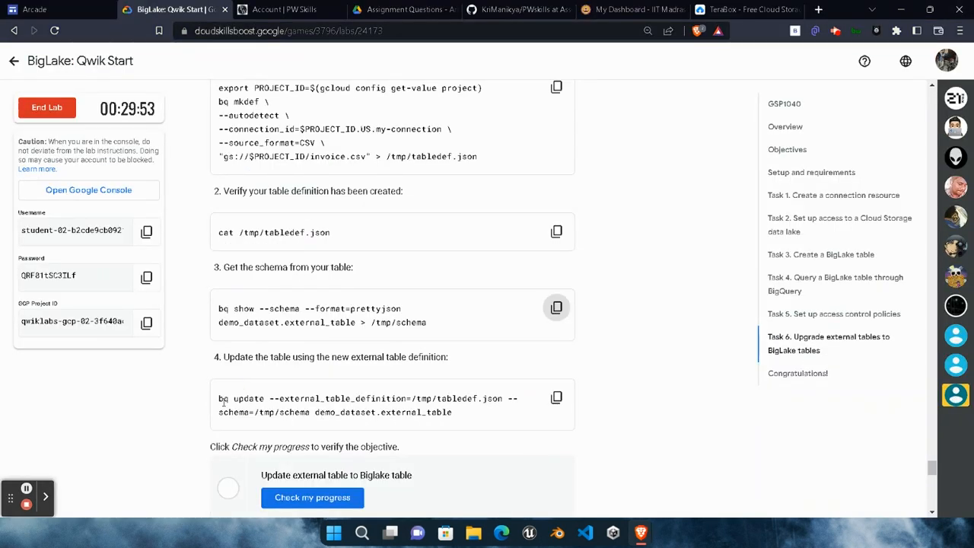
left_click_drag(220, 398, 449, 413)
left_click(556, 398)
mouse_move(641, 533)
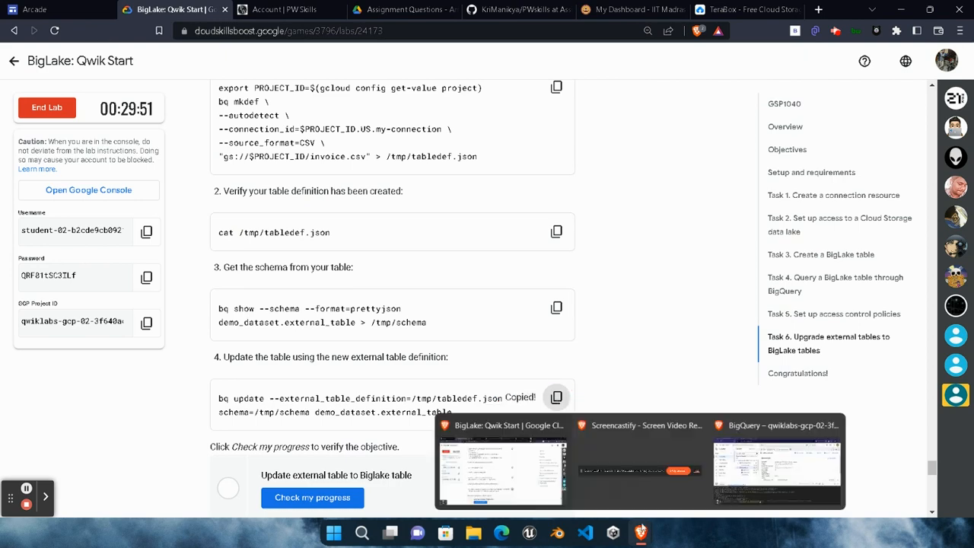
left_click(787, 461)
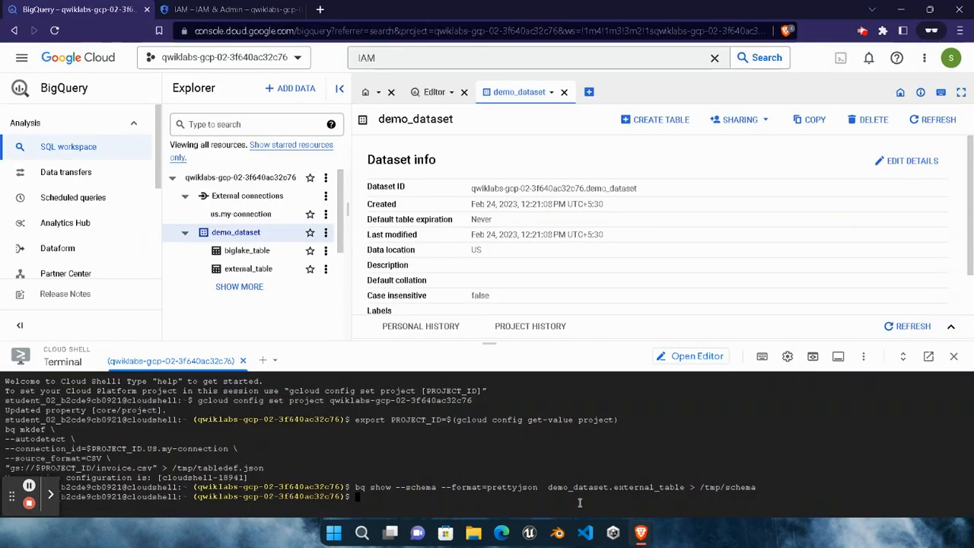
key("ctrl+v")
key("Return")
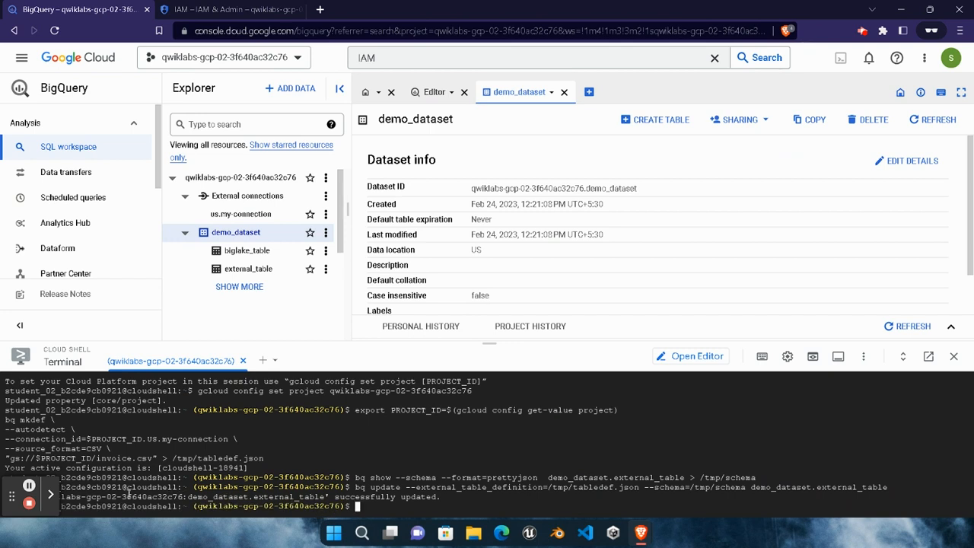
left_click_drag(107, 496, 274, 494)
left_click_drag(335, 497, 493, 499)
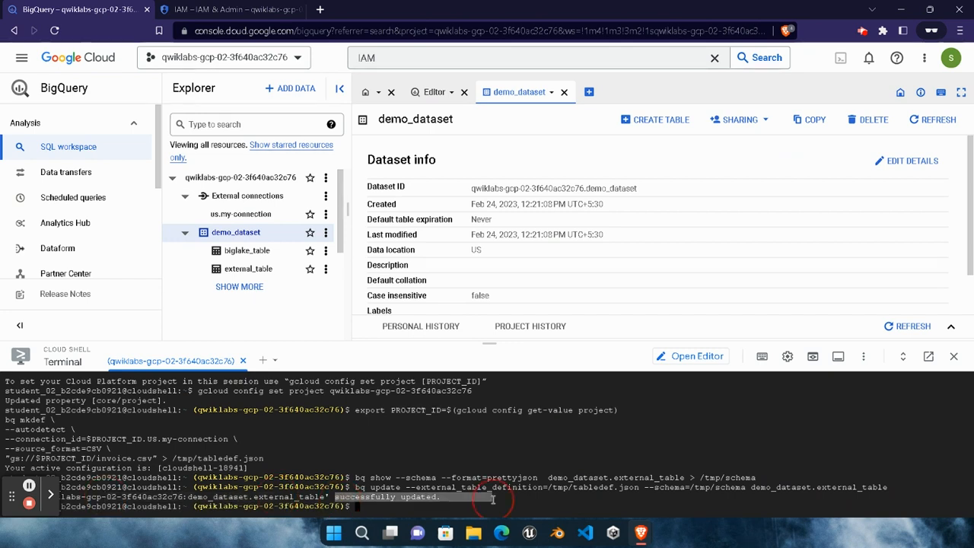
Return to the lab guide and check progress on the "Update external table to Biglake table" objective.
left_click(394, 507)
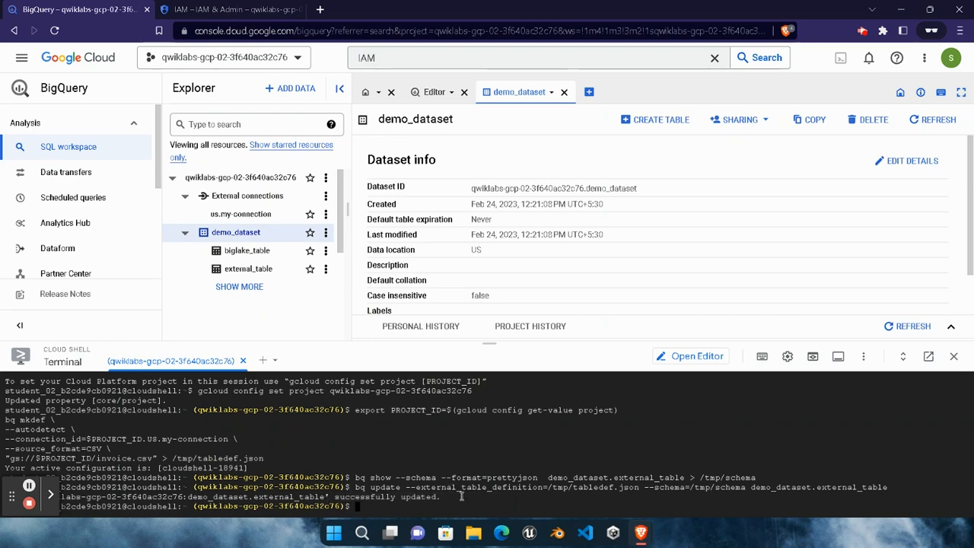
mouse_move(647, 525)
left_click(518, 457)
scroll(554, 395, "down", 3)
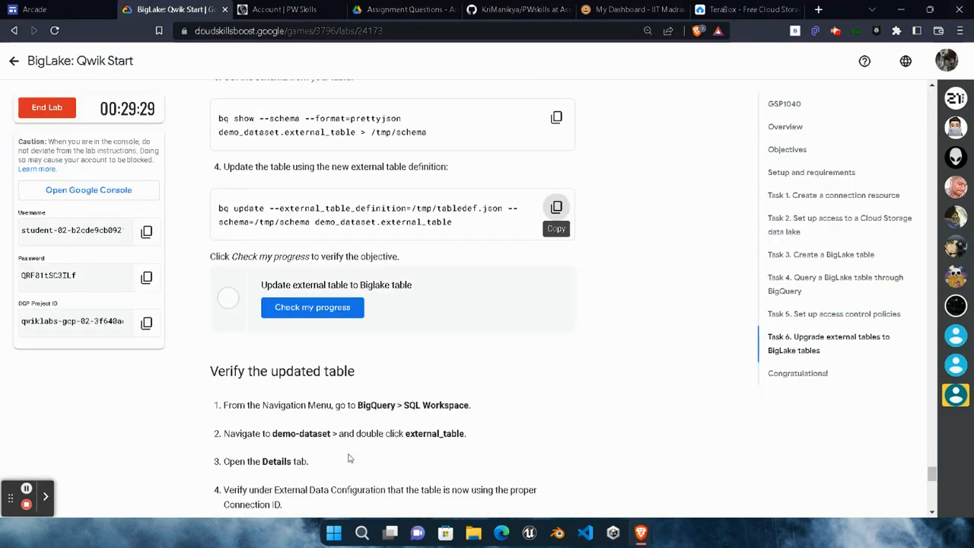
left_click(340, 308)
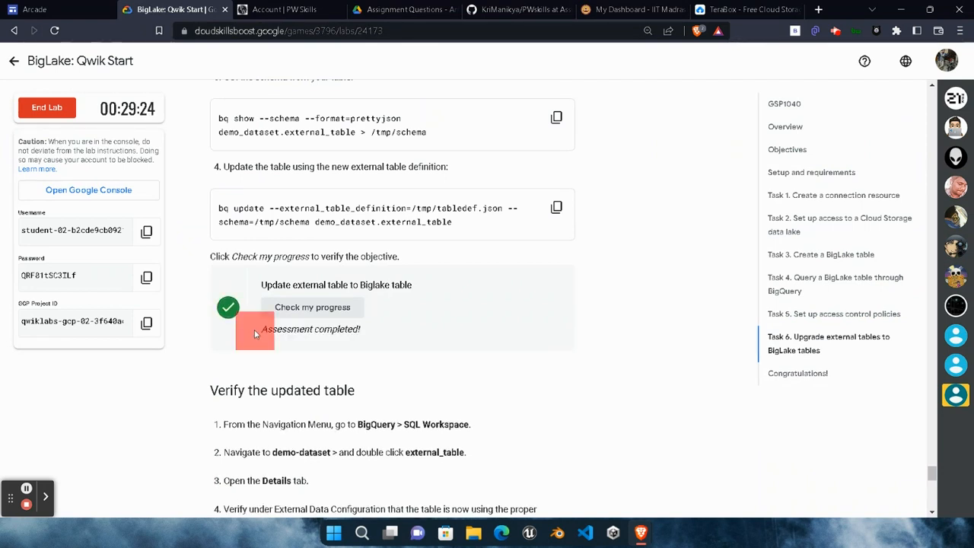
left_click_drag(254, 329, 384, 328)
left_click(391, 362)
End the BigLake: Qwik Start lab, confirm the submission, and submit a five-star satisfaction rating.
scroll(428, 324, "down", 5)
left_click(226, 411)
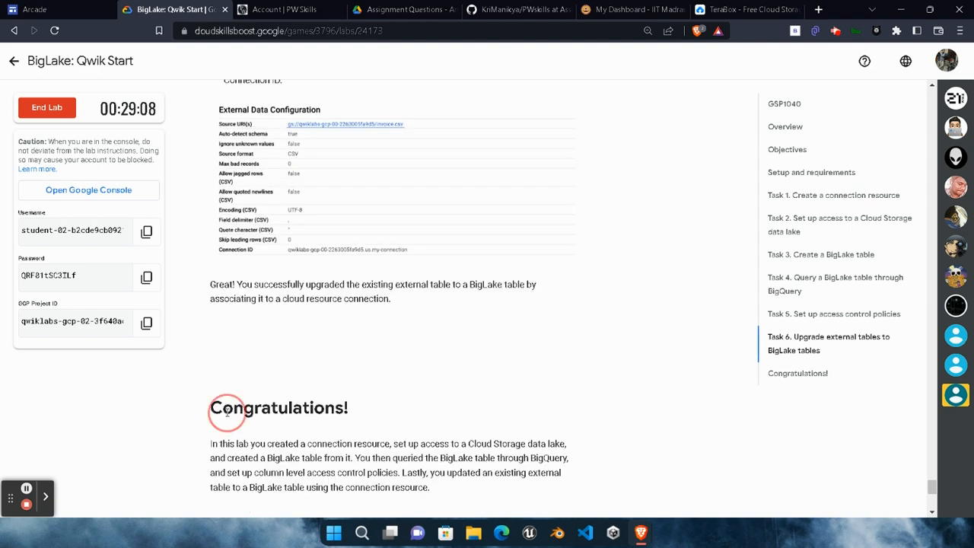
left_click(50, 108)
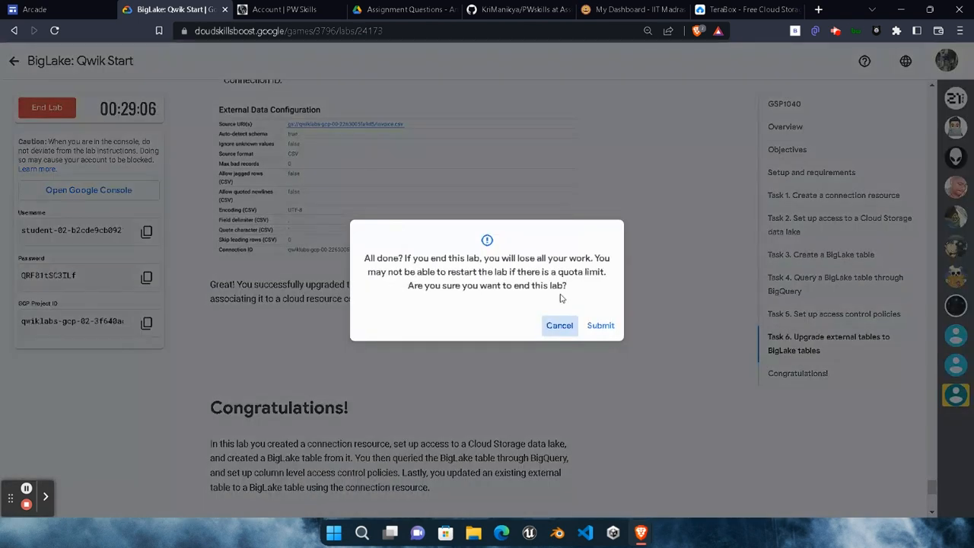
left_click(601, 325)
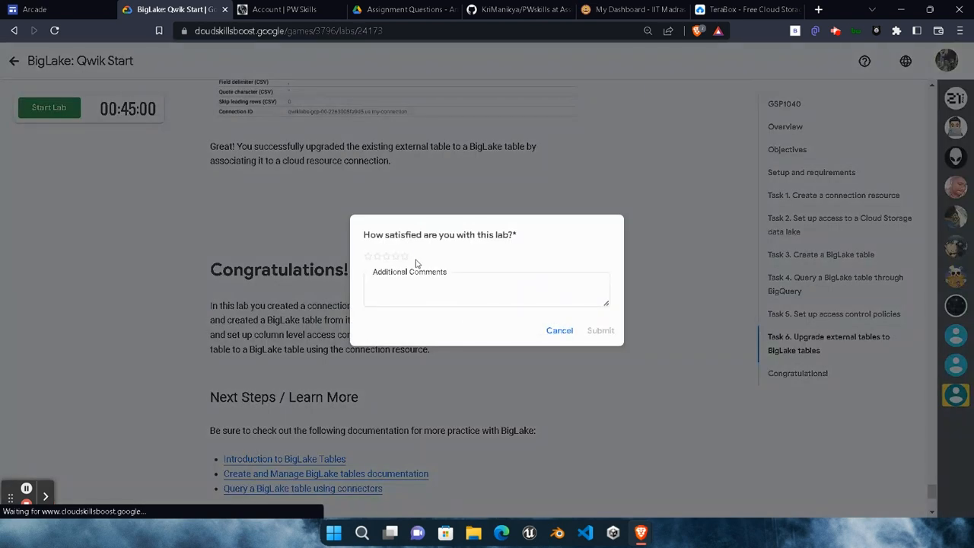
left_click(404, 257)
left_click(599, 331)
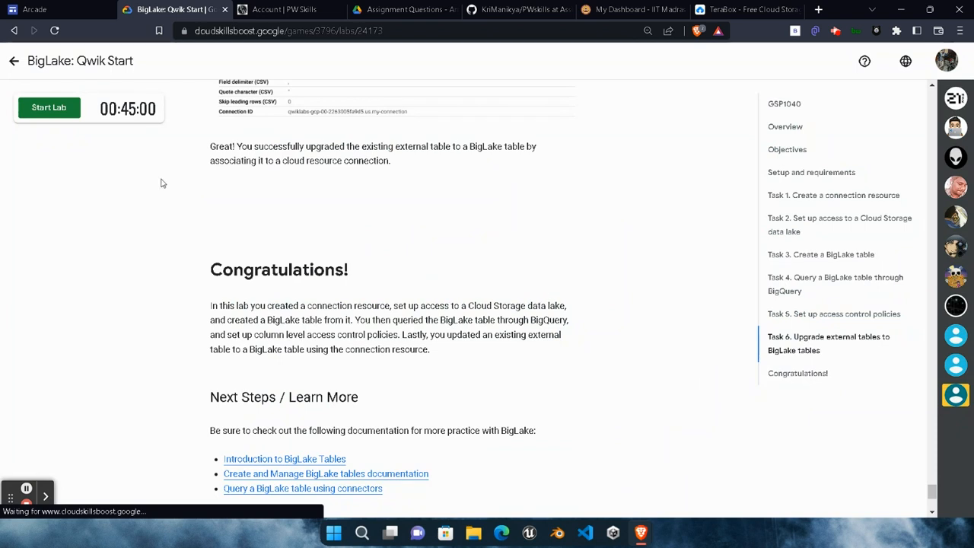
Go back to the Certification Replay [Arcade] page and expand the Data Engineer section to check the BigLake: Qwik Start entry.
left_click(14, 62)
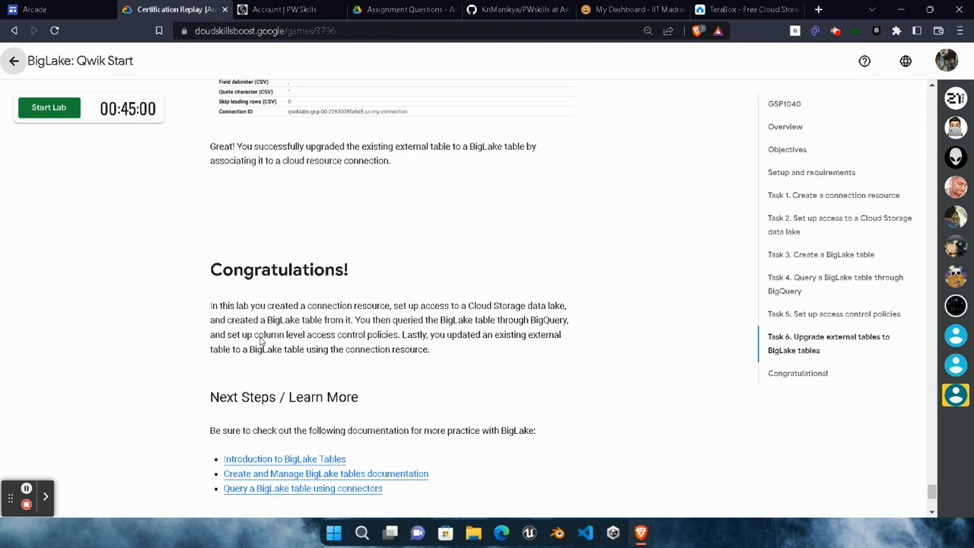
scroll(383, 348, "down", 10)
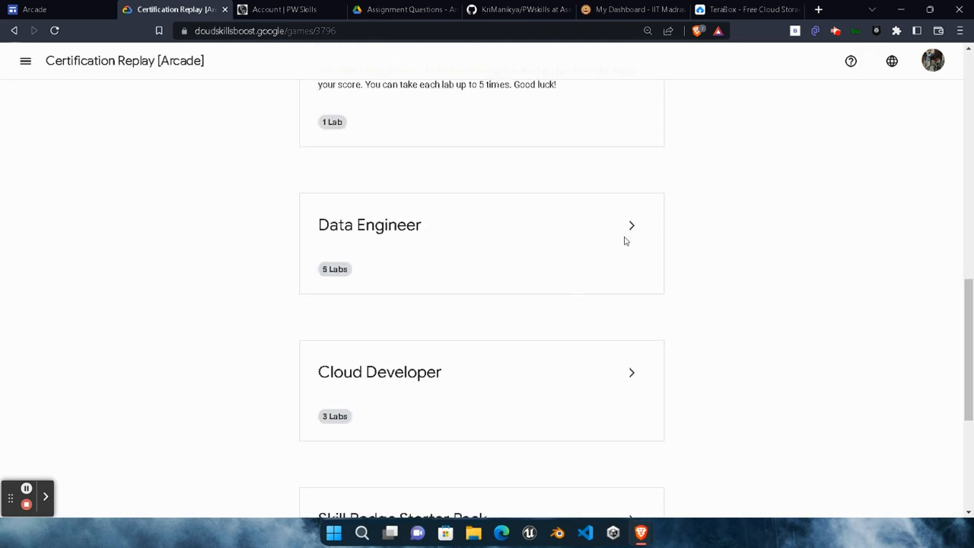
left_click(627, 236)
scroll(316, 313, "down", 3)
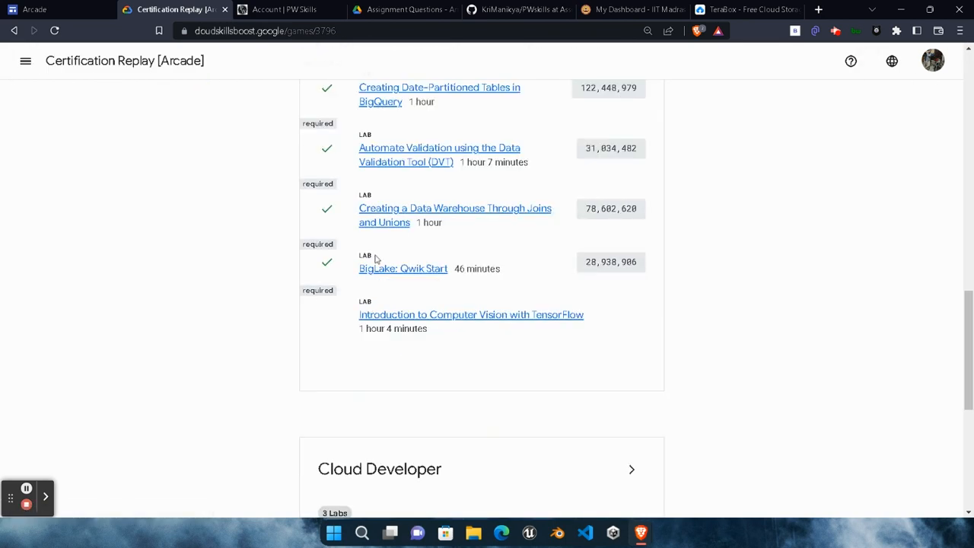